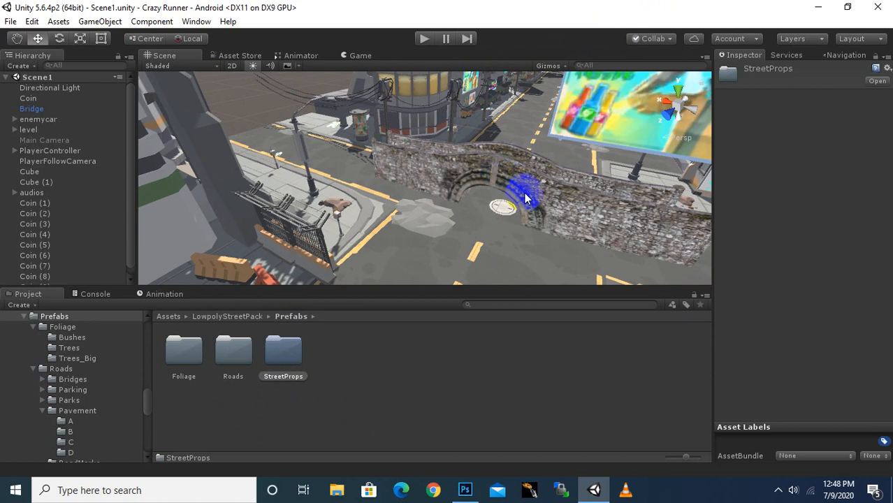
Delete the stone Bridge object from the road intersection in the scene
left_click(526, 199)
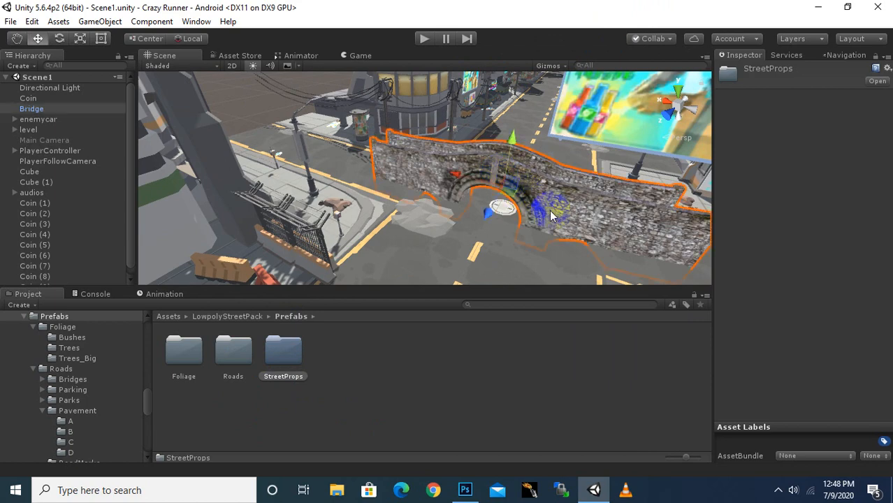
left_click(533, 207)
key("q")
left_click_drag(532, 204, 525, 204)
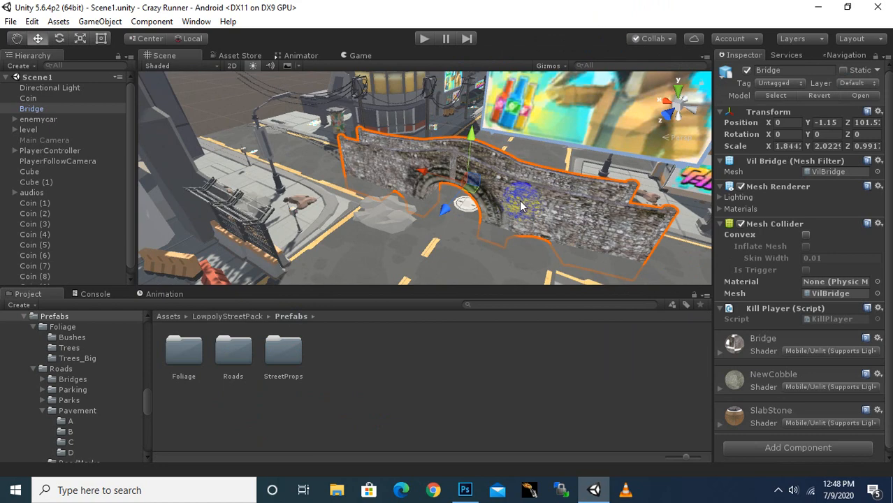
key("Delete")
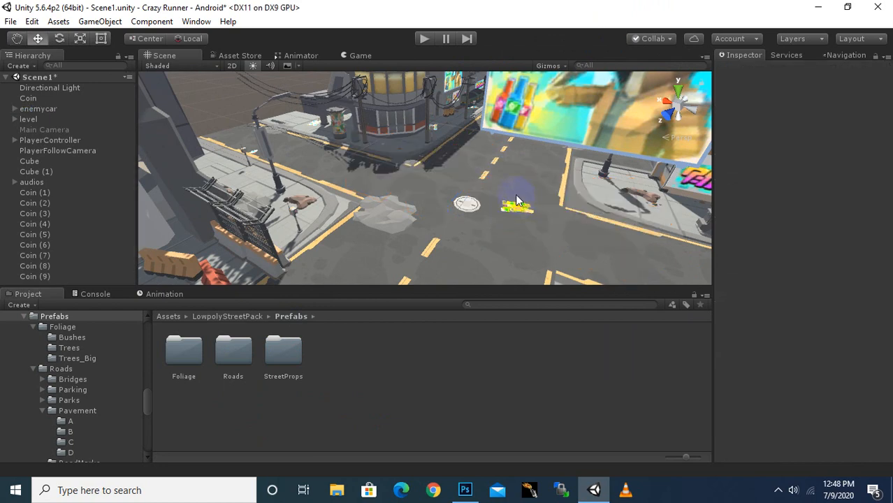
Examine the city level's street layout along its length from above
scroll(514, 200, "down", 10)
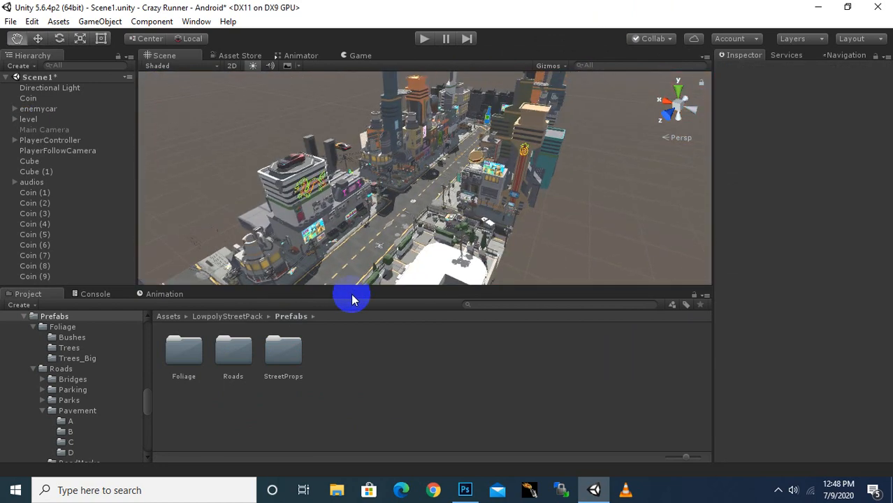
middle_click_drag(352, 294, 496, 200)
scroll(474, 253, "up", 10)
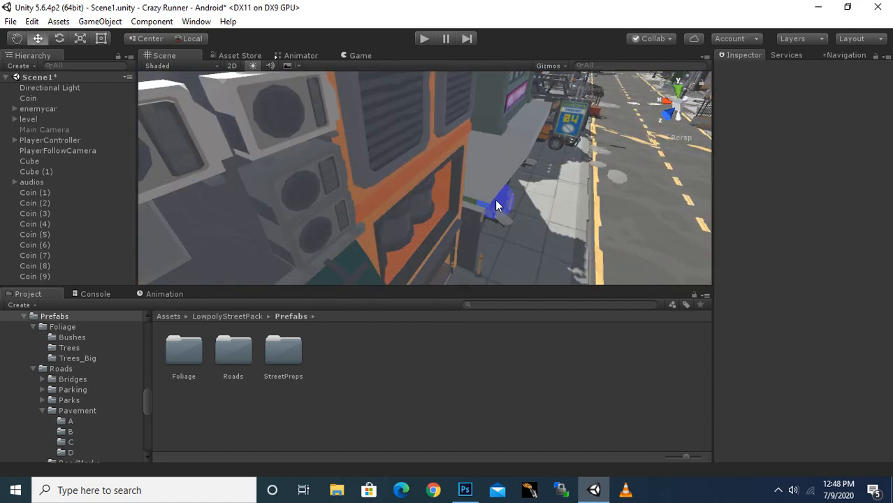
scroll(494, 200, "down", 10)
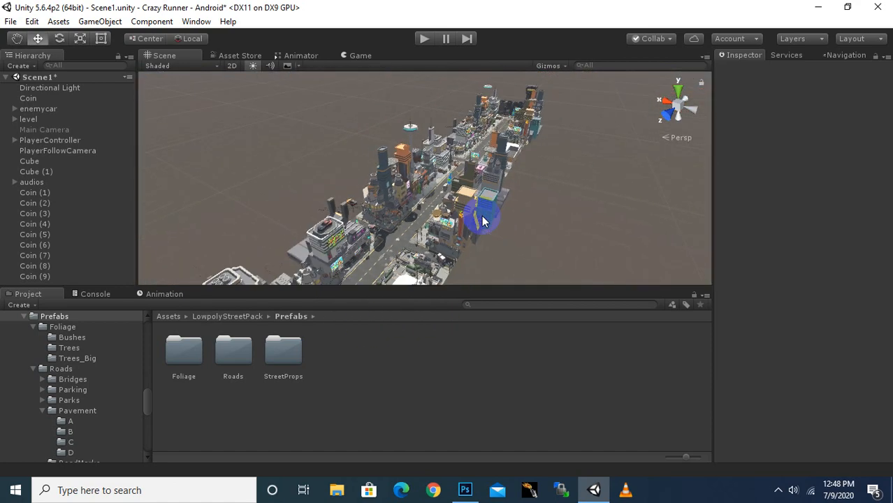
left_click_drag(572, 175, 371, 231, "alt")
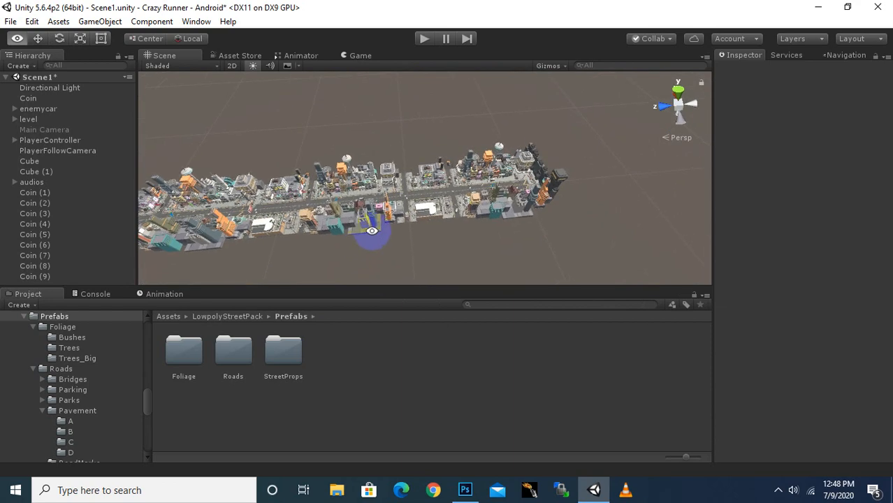
scroll(479, 235, "up", 5)
left_click_drag(488, 239, 379, 237, "alt")
scroll(506, 262, "up", 5)
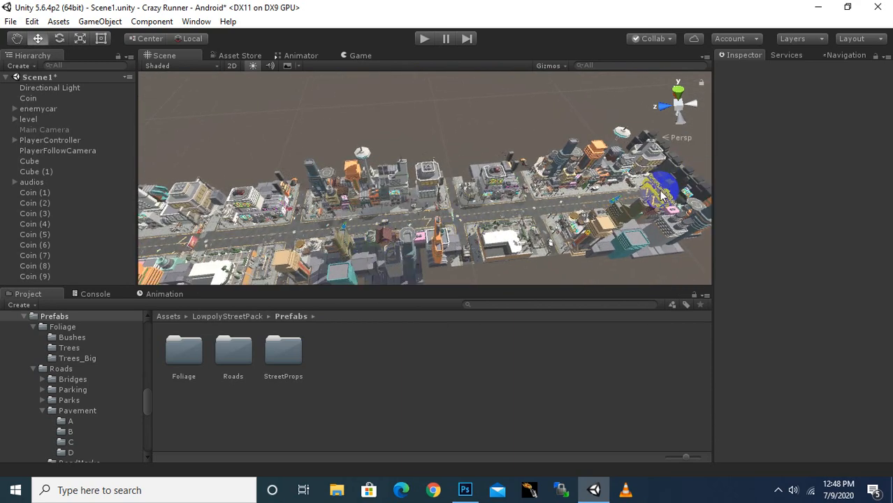
left_click_drag(507, 261, 429, 246, "alt")
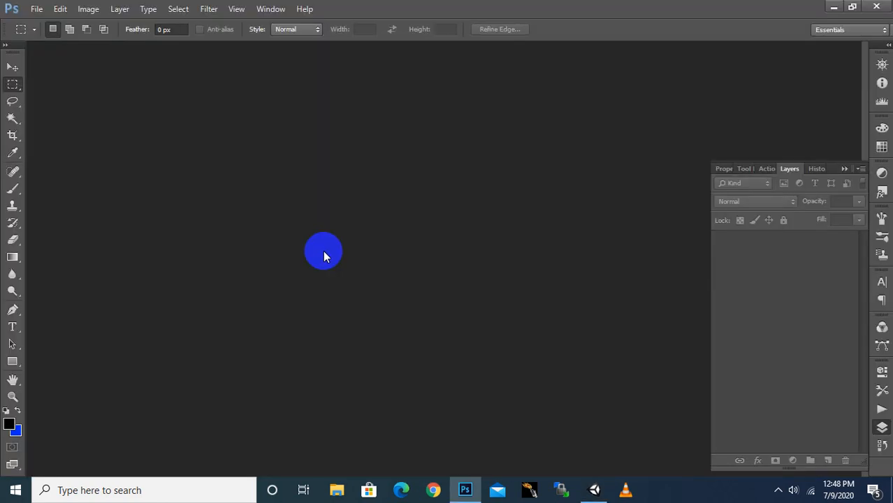
Move the enemycar object along the road's Z axis, past the intersection to the next street section
left_click(595, 486)
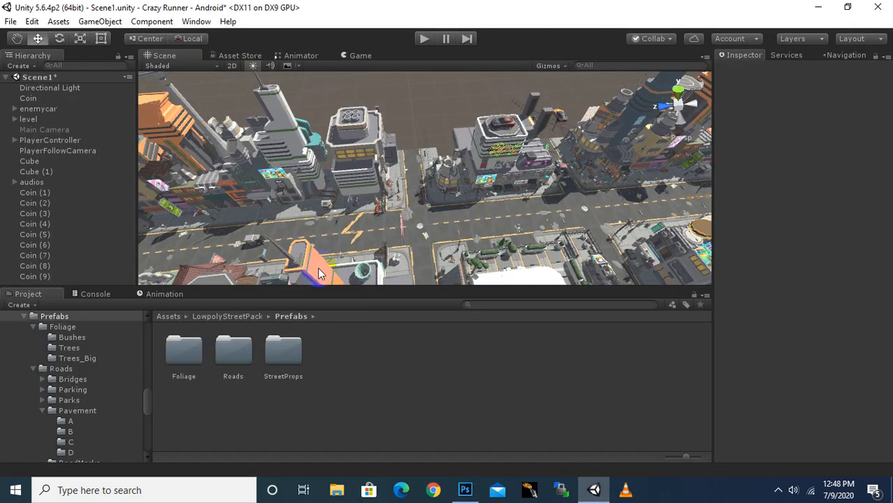
scroll(311, 266, "up", 3)
middle_click_drag(279, 257, 303, 245)
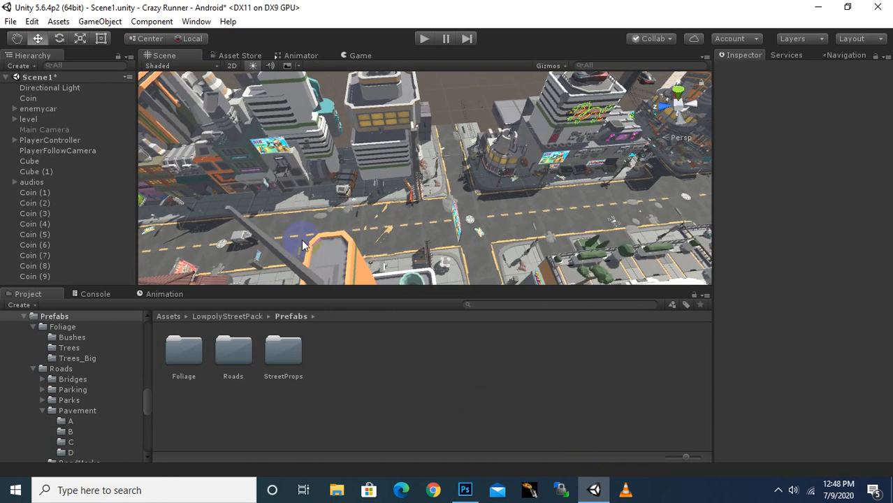
left_click(236, 247)
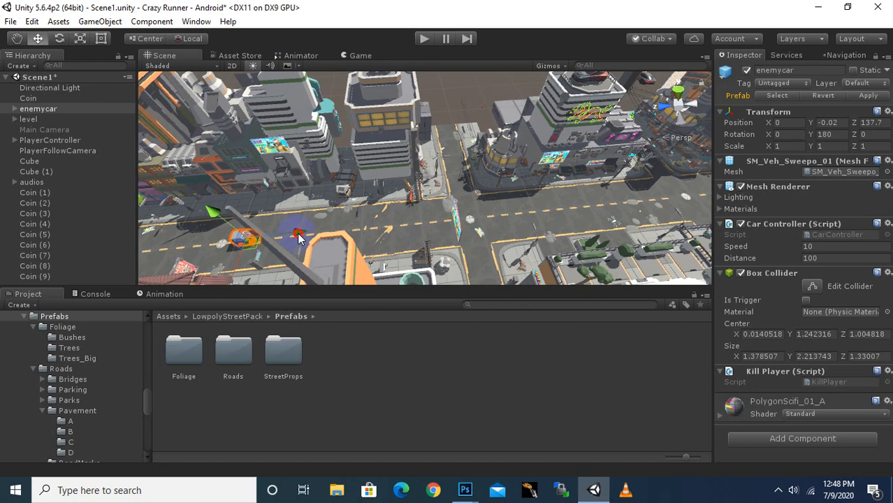
left_click_drag(298, 237, 410, 241)
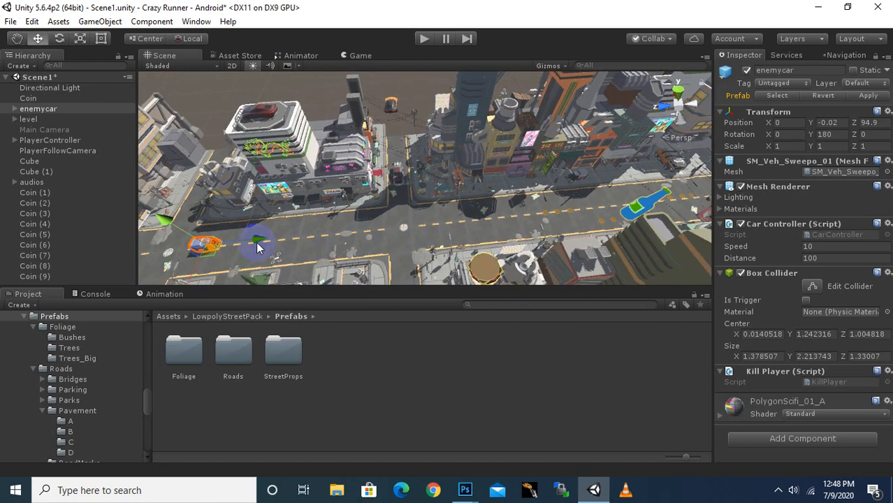
left_click_drag(257, 246, 300, 244)
Open the RoadBlocks prefab folder inside StreetProps
double_click(279, 374)
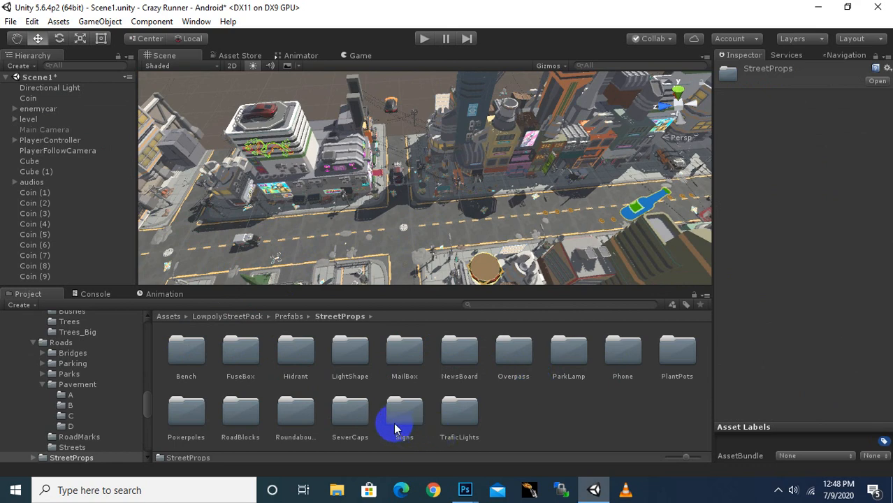
left_click(292, 416)
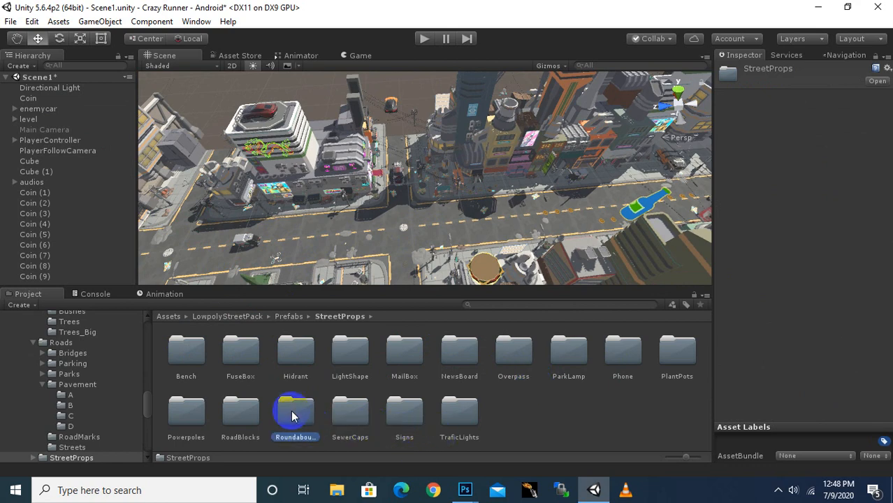
left_click(254, 415)
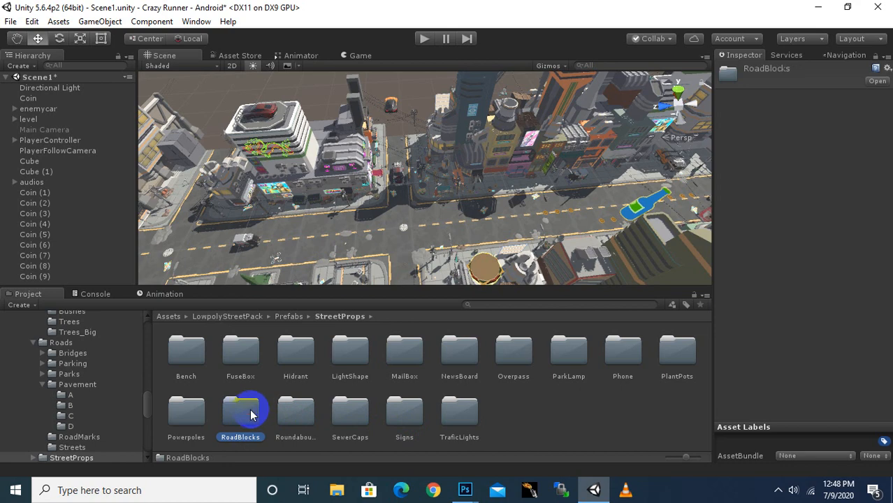
double_click(251, 415)
Preview the RoadBlock_A, RoadBlock_B and RoadBlock_C prefabs
left_click(181, 358)
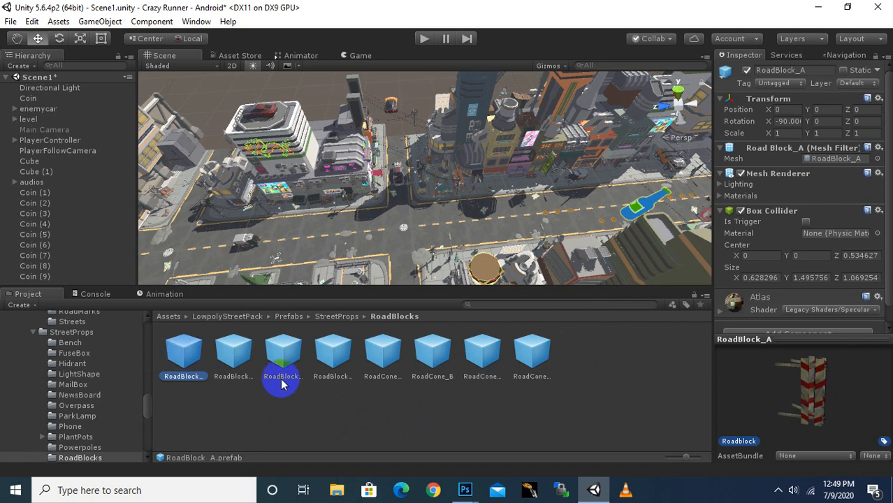
left_click(238, 355)
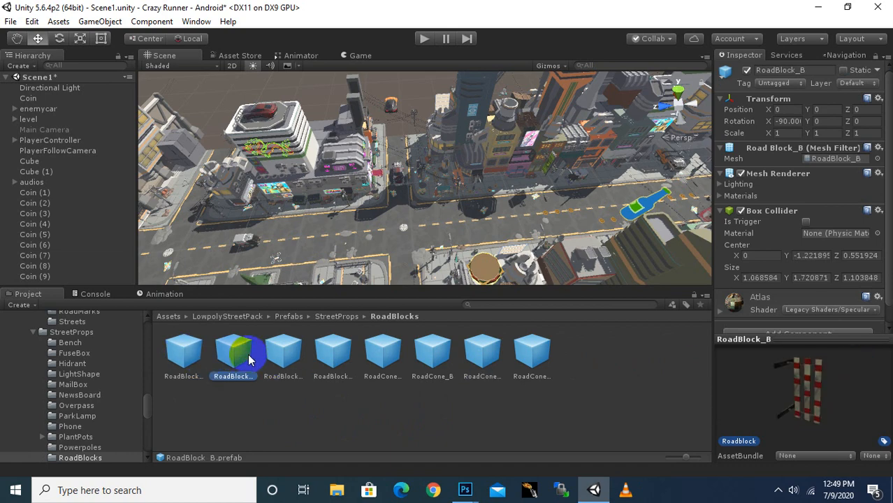
left_click(271, 367)
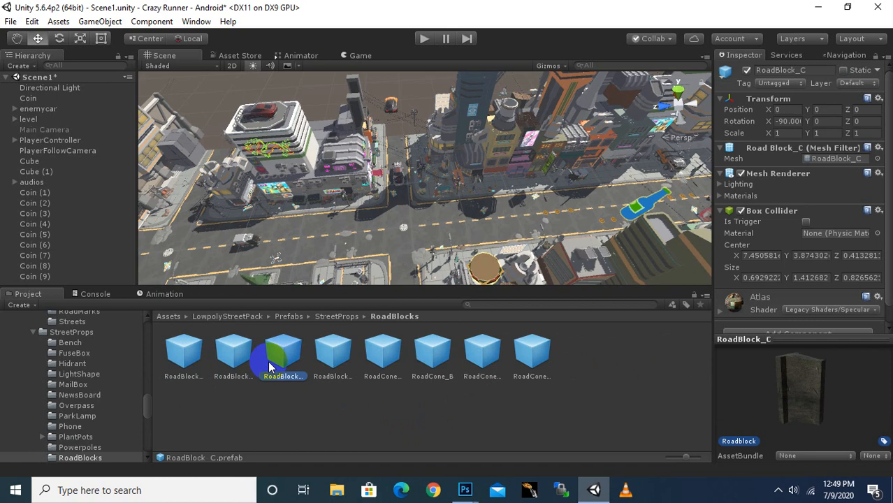
left_click(230, 357)
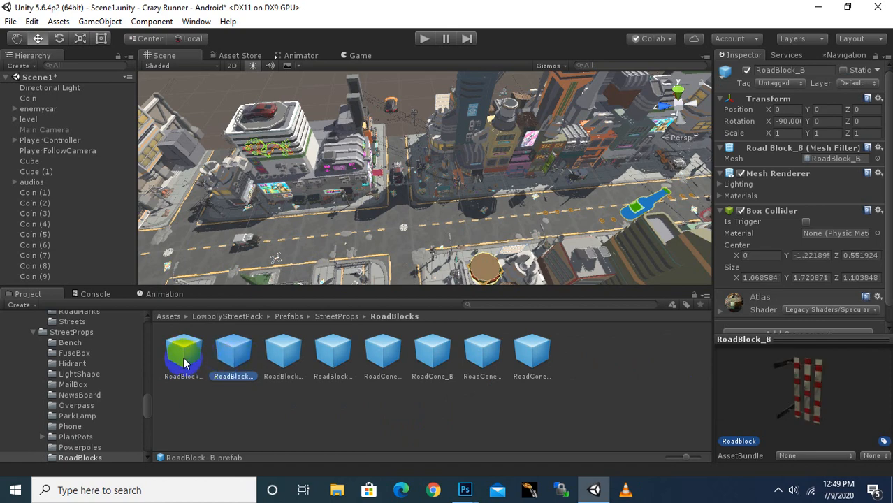
Place the RoadBlock_A prefab on the road's dashed centre line and frame it in the scene
left_click_drag(184, 362, 498, 226)
key("f")
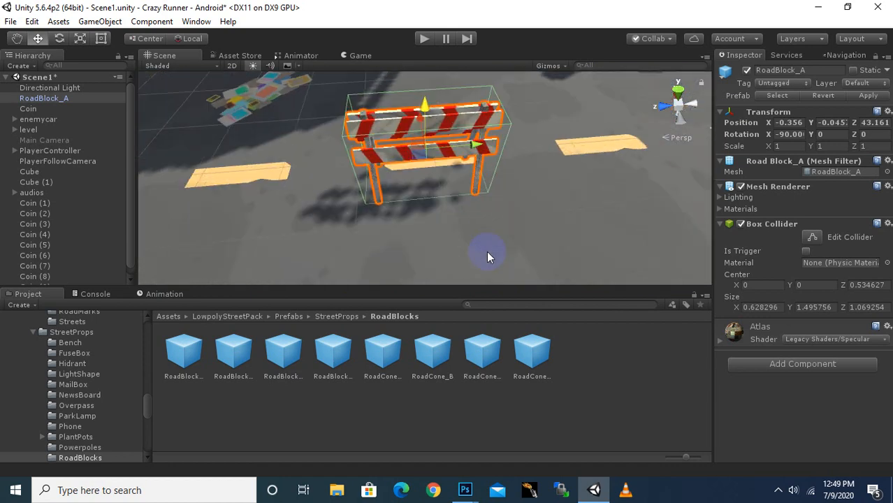
scroll(477, 181, "down", 3)
middle_click_drag(495, 179, 395, 236)
scroll(394, 236, "down", 1)
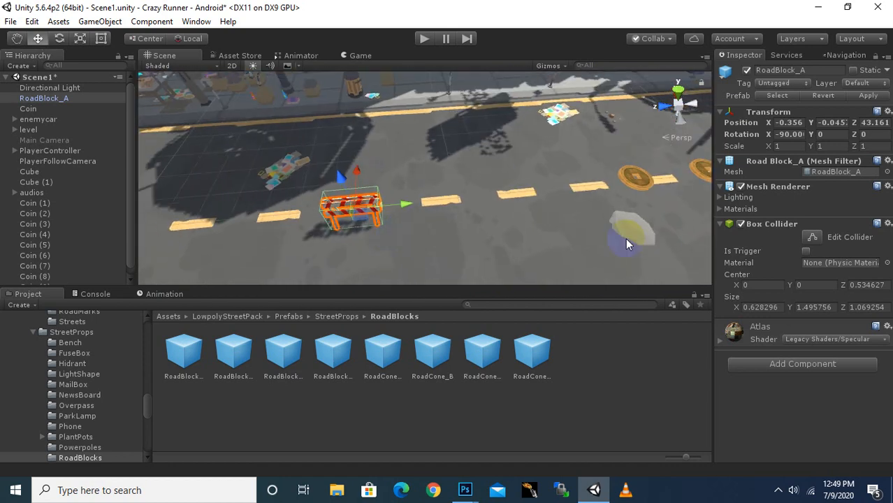
scroll(434, 222, "up", 3)
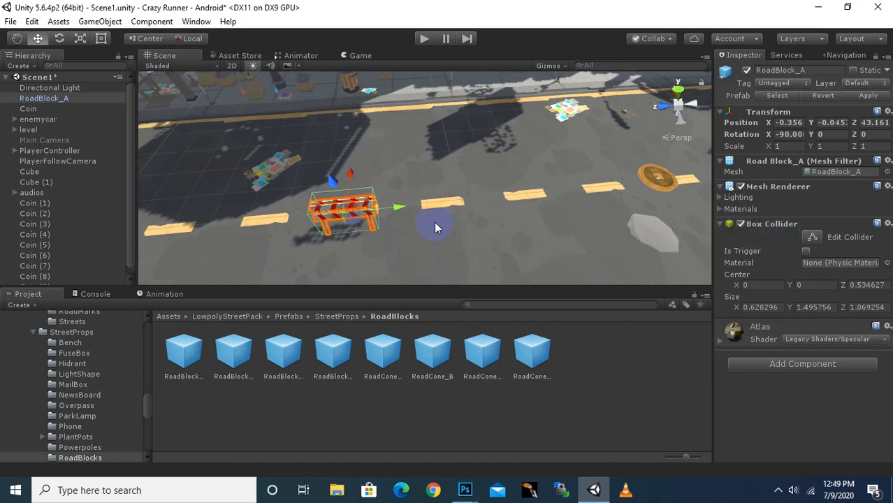
Move RoadBlock_A along the road's centre line to about Z 3.39, between the row of coins and the player character
left_click_drag(387, 212, 741, 197)
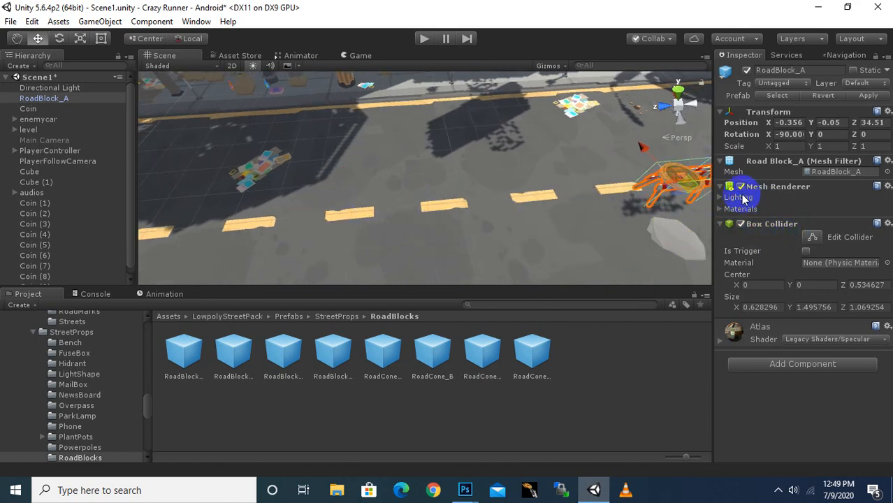
middle_click_drag(613, 229, 272, 269)
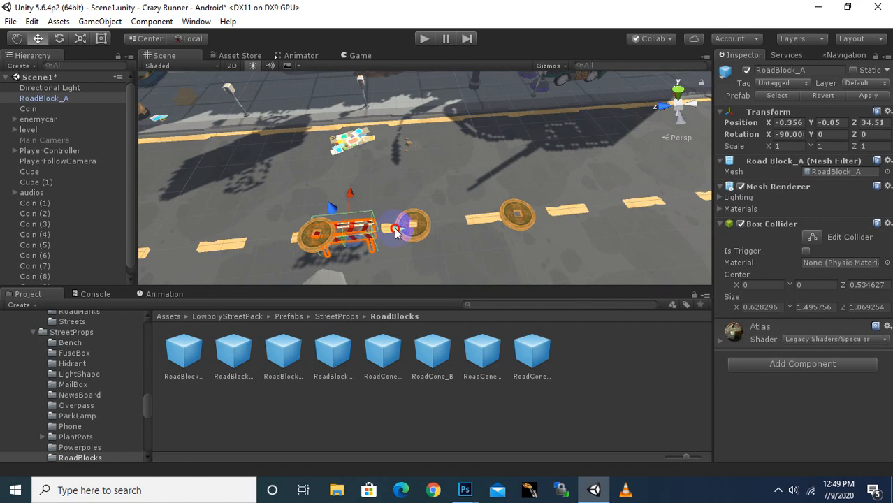
left_click_drag(396, 229, 758, 175)
middle_click_drag(629, 234, 336, 266)
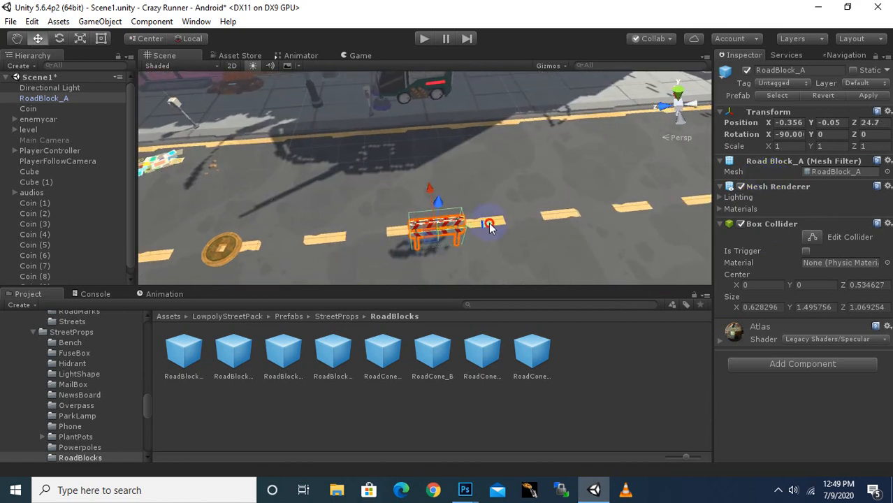
left_click_drag(488, 223, 748, 190)
middle_click_drag(574, 216, 280, 233)
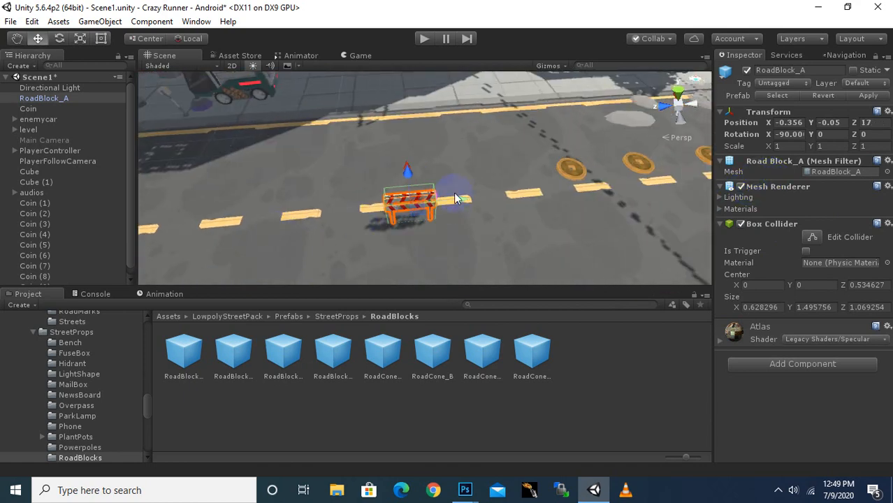
left_click_drag(453, 192, 647, 197)
middle_click_drag(558, 260, 335, 264)
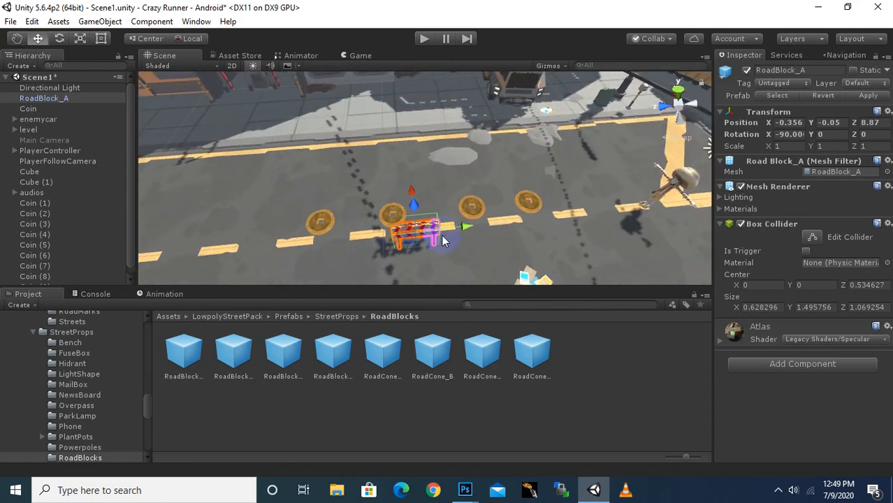
left_click_drag(442, 241, 624, 210)
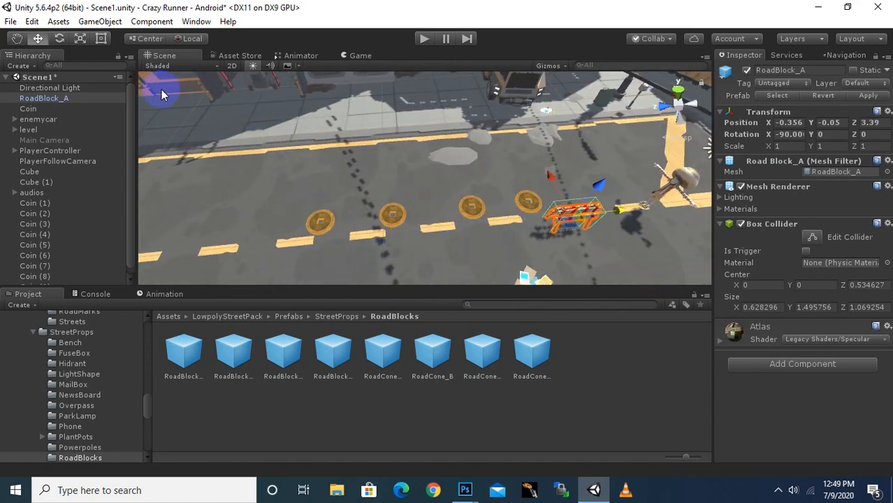
Rotate RoadBlock_A about the vertical axis to a Z rotation of about -80.7 degrees and scale it uniformly to about 2.86
left_click(60, 39)
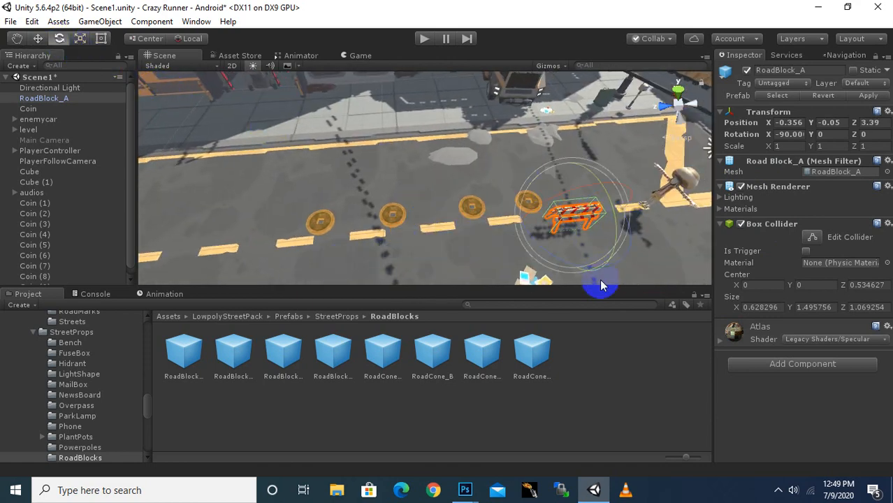
left_click_drag(595, 272, 690, 256)
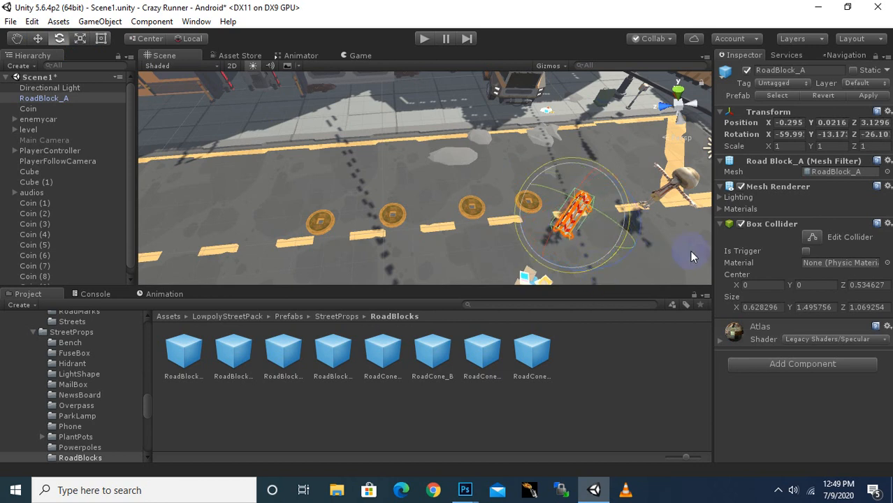
key("ctrl+z")
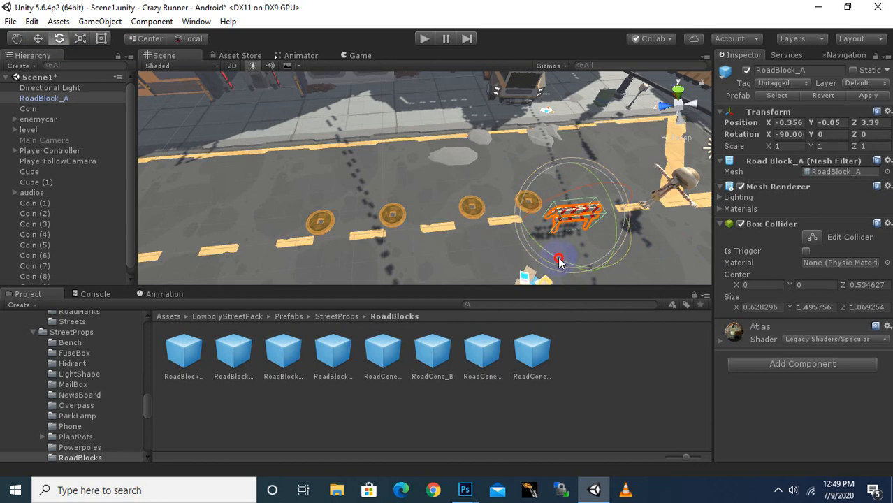
left_click_drag(559, 261, 745, 268)
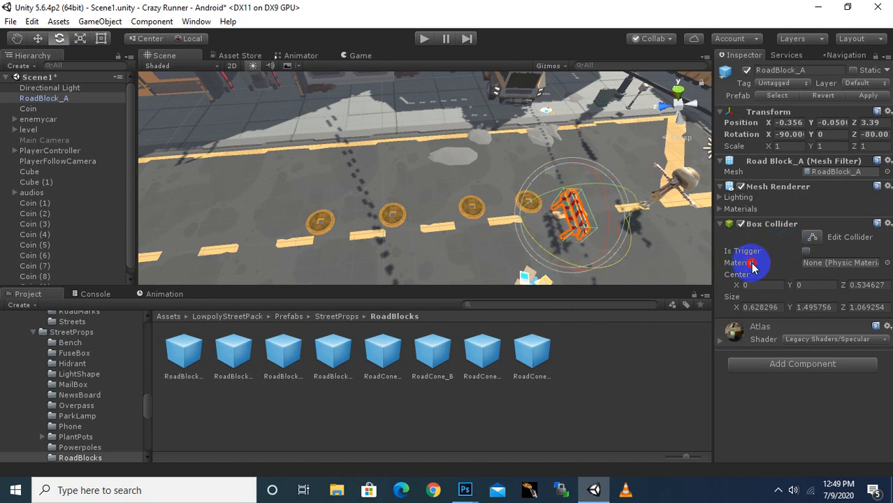
left_click(79, 39)
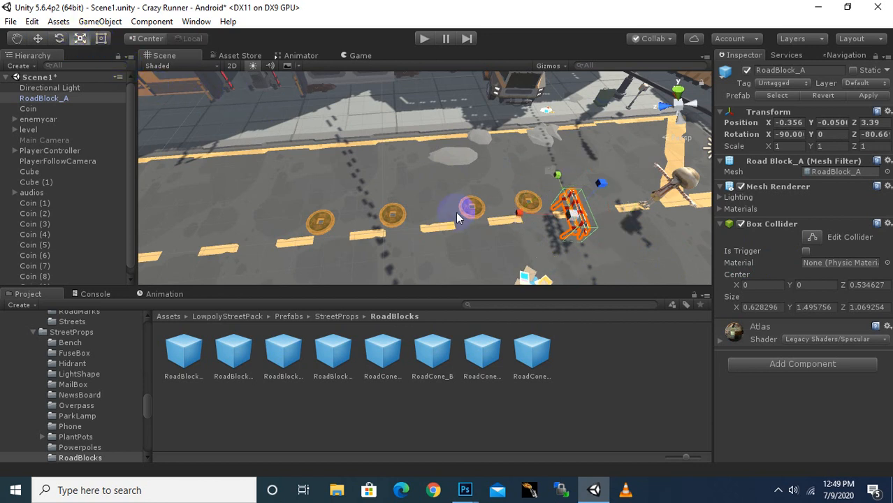
left_click_drag(569, 225, 651, 141)
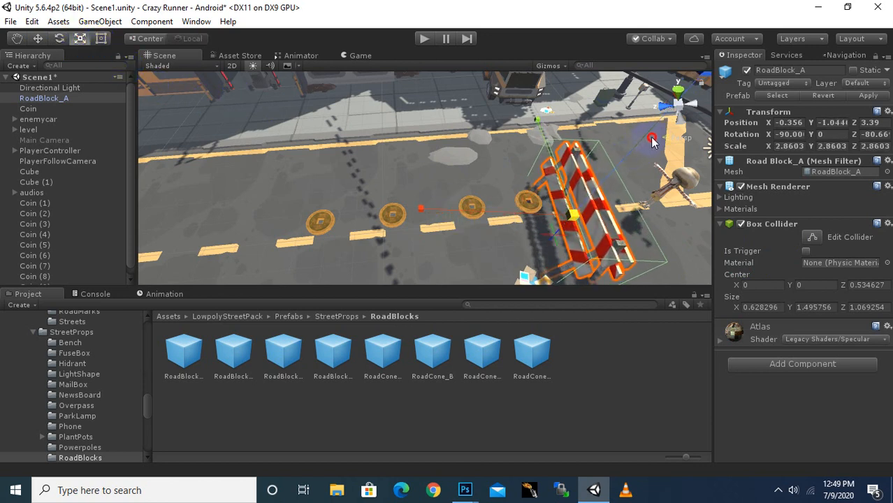
Center RoadBlock_A on the road at about X 0.39 and stretch it across the road to a Y scale of about 6.27
left_click_drag(419, 209, 521, 206, "alt")
left_click(37, 38)
left_click(81, 39)
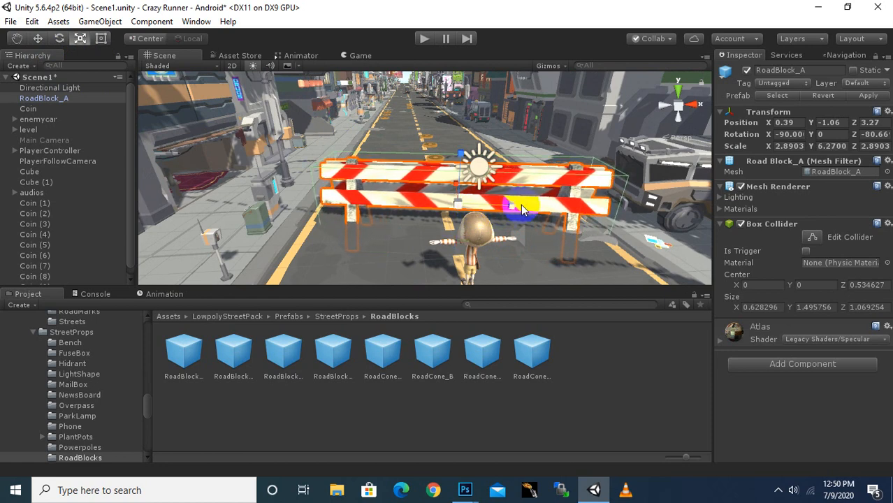
Raise RoadBlock_A to about Y -0.16 and move it along the road past the row of coins to about Z 15.6
left_click(38, 38)
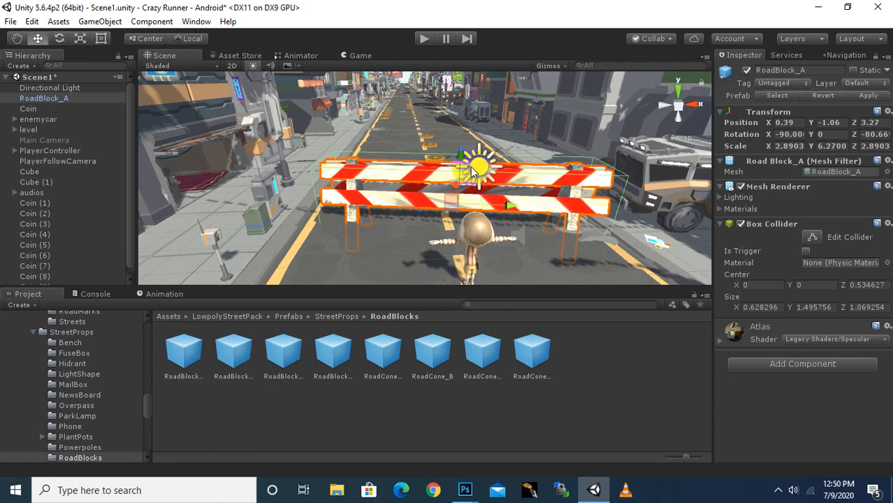
mouse_move(461, 151)
left_mouse_down()
mouse_move(451, 120)
mouse_move(452, 137)
left_mouse_up()
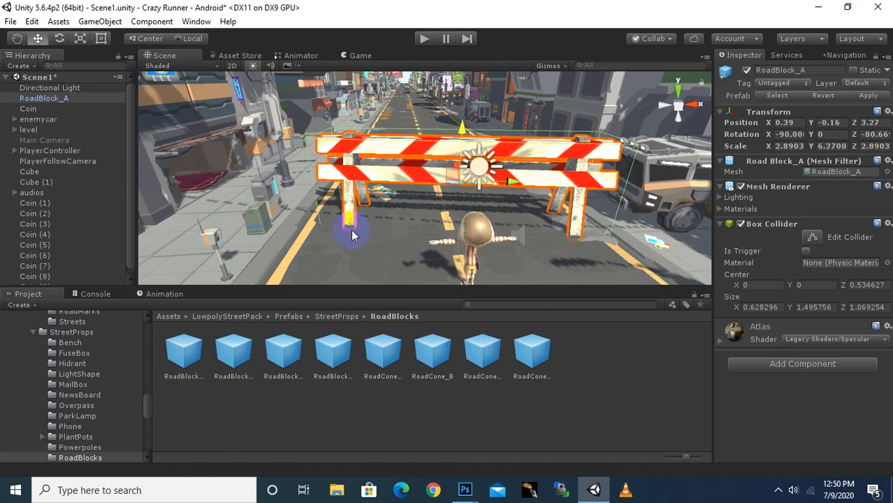
scroll(349, 216, "down", 1)
left_click_drag(355, 214, 708, 304, "alt")
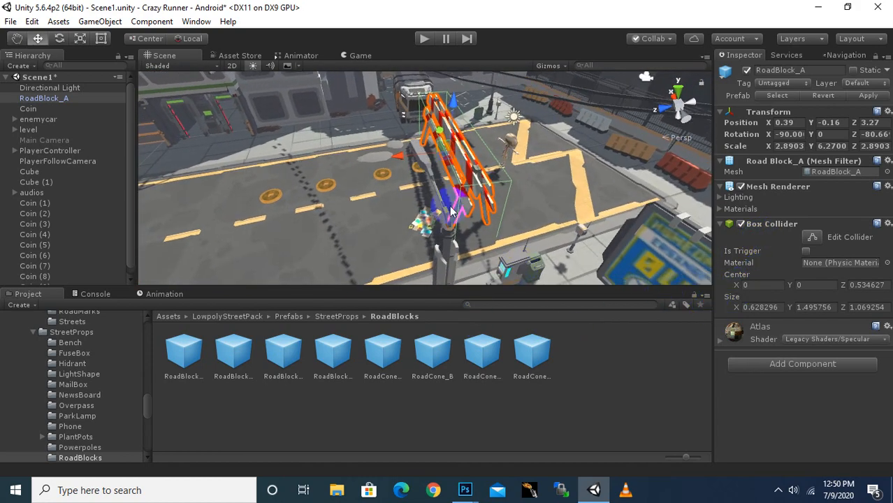
scroll(450, 205, "up", 3)
middle_click_drag(502, 171, 446, 203)
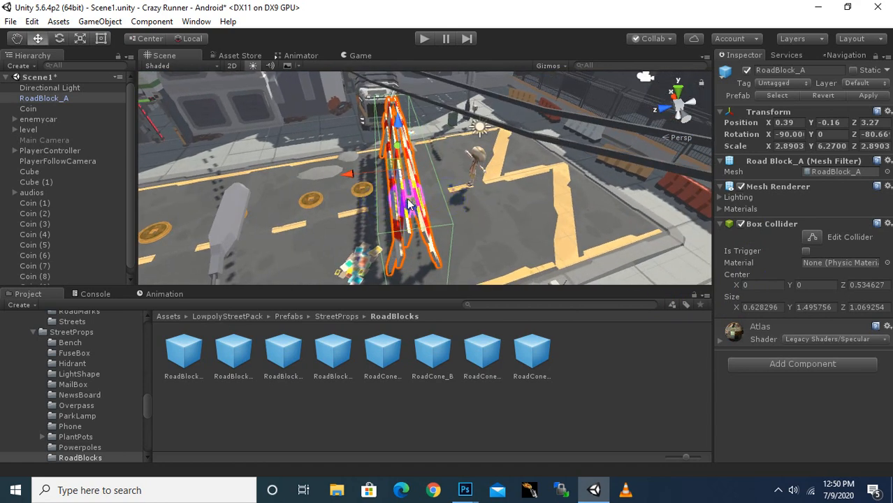
left_click_drag(346, 174, 209, 198)
middle_click_drag(269, 206, 486, 173)
left_click_drag(428, 153, 281, 213)
scroll(451, 199, "down", 3)
Set RoadBlock_A's Z rotation to -90 and center it across the road at about X 0.11
left_click_drag(489, 184, 628, 151, "alt")
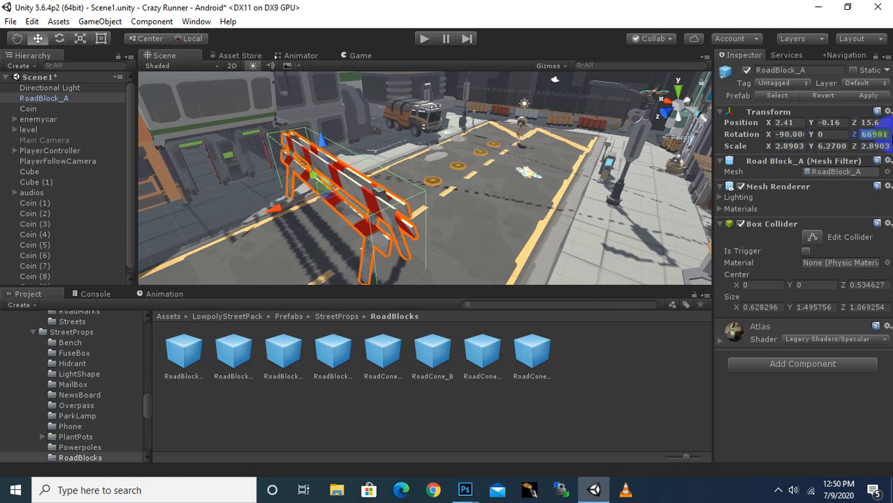
type("-90")
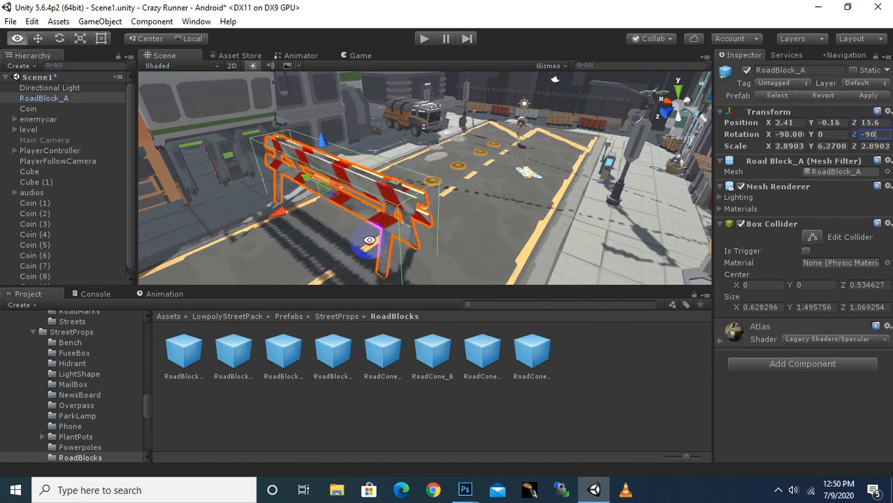
left_click_drag(369, 240, 526, 206, "alt")
left_click_drag(345, 194, 418, 197)
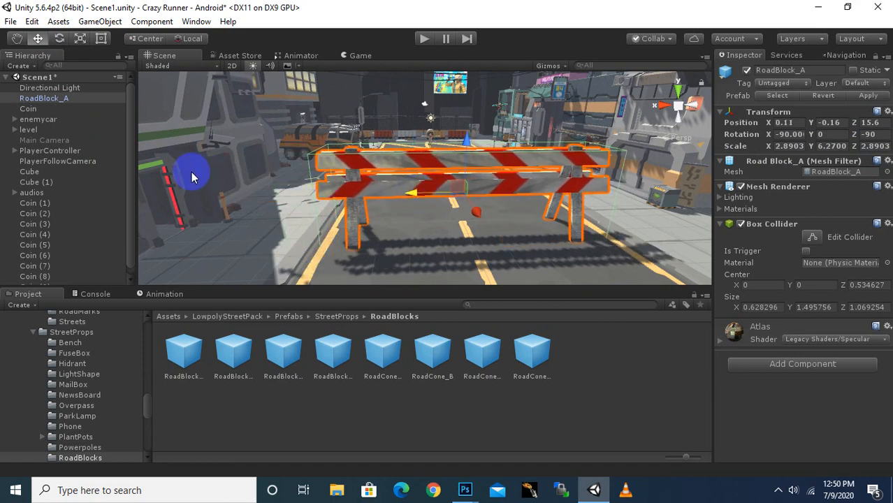
Scale RoadBlock_A up to about 2.99 on X and Z and widen it to about 7.65 on Y
left_click(79, 42)
left_click_drag(466, 196, 465, 194)
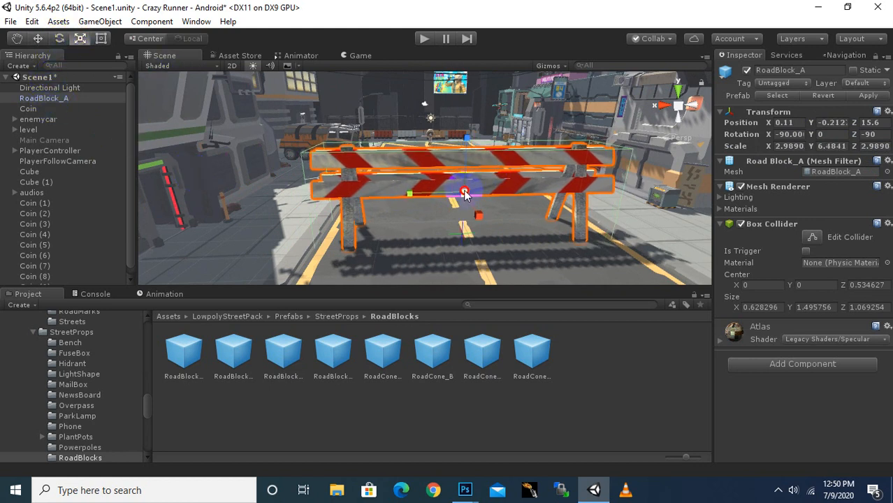
left_click_drag(403, 198, 394, 201)
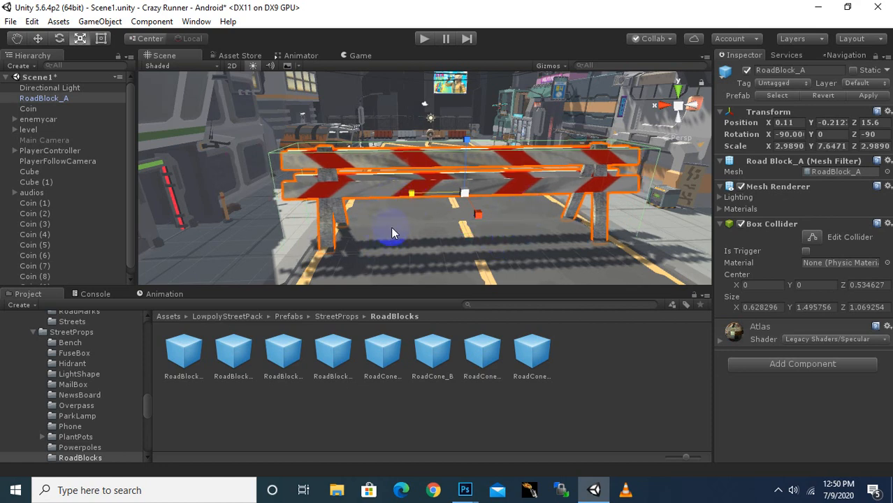
Enable editing of RoadBlock_A's box collider and reduce the collider's X size to about 0.457
scroll(585, 169, "down", 2)
left_click_drag(625, 227, 842, 202, "alt")
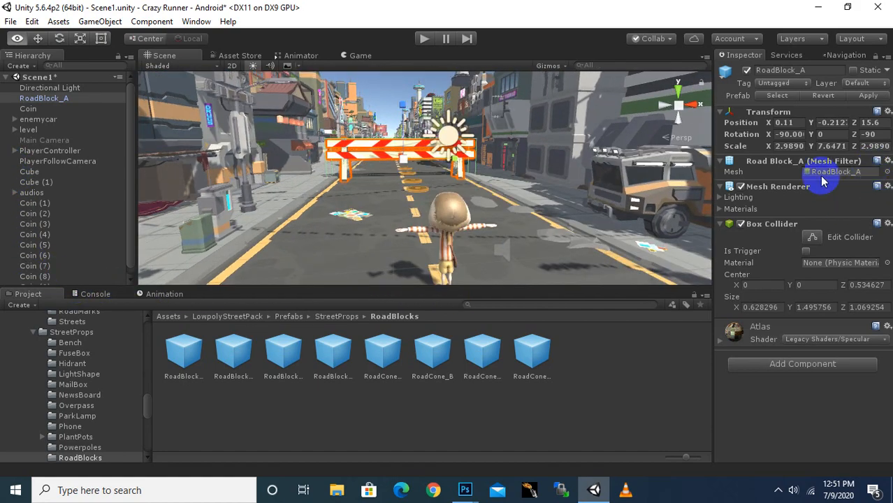
left_click_drag(420, 203, 663, 319, "alt")
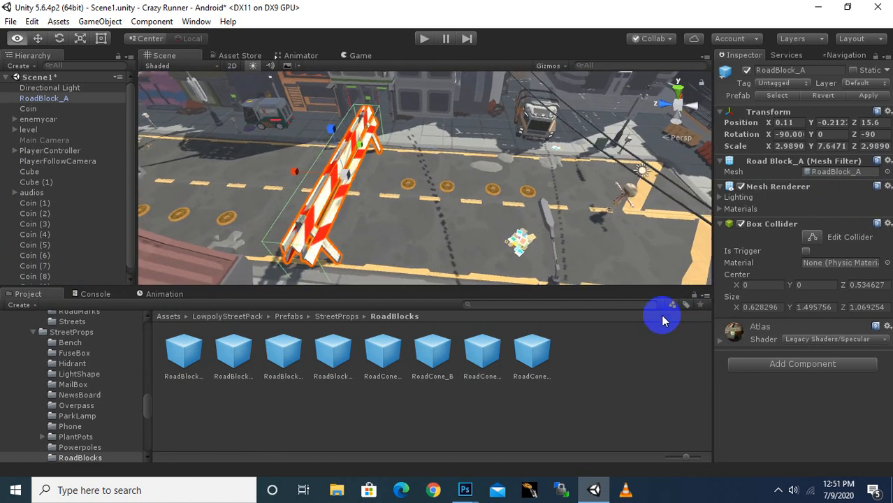
scroll(329, 208, "up", 5)
left_click(812, 237)
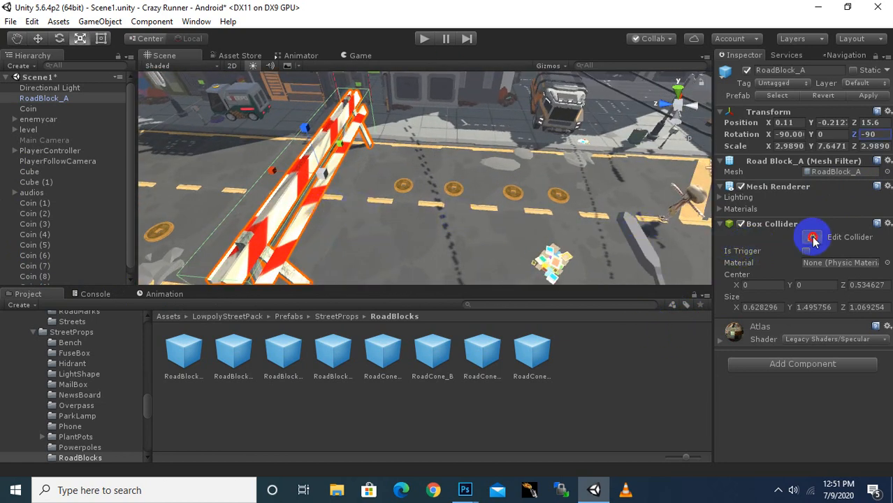
left_click_drag(312, 182, 438, 203, "alt")
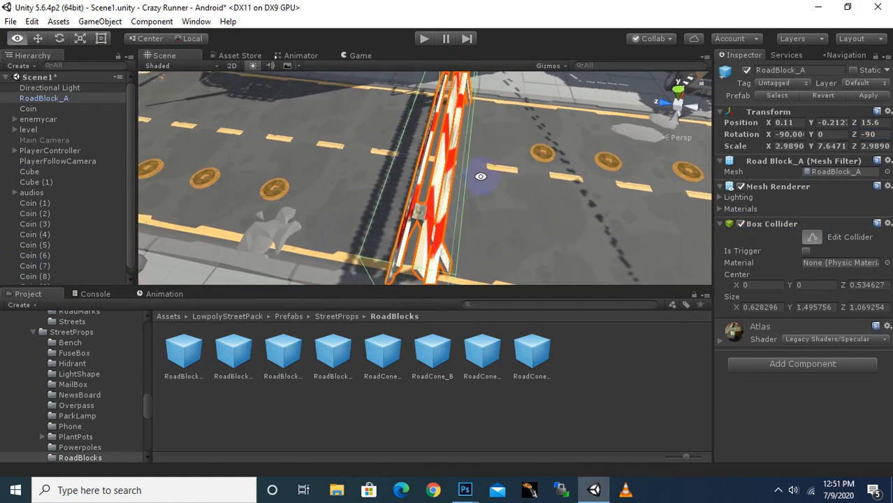
left_click_drag(504, 175, 585, 148, "alt")
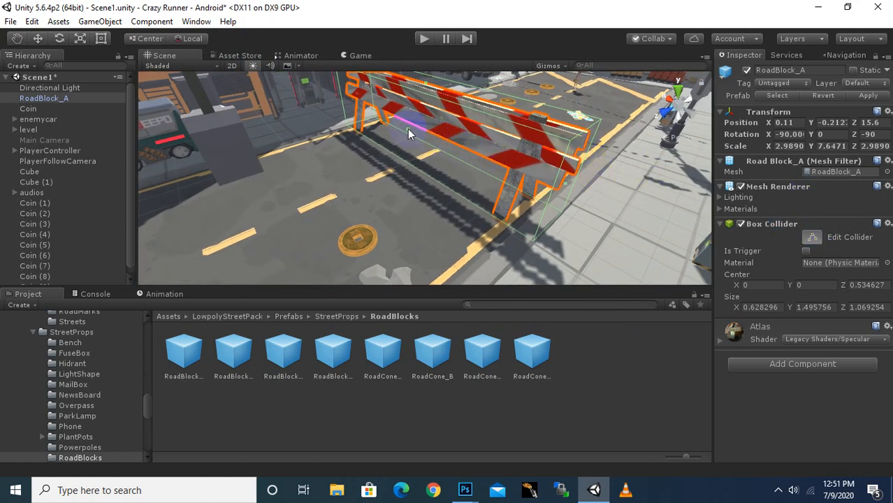
left_click_drag(407, 129, 294, 234)
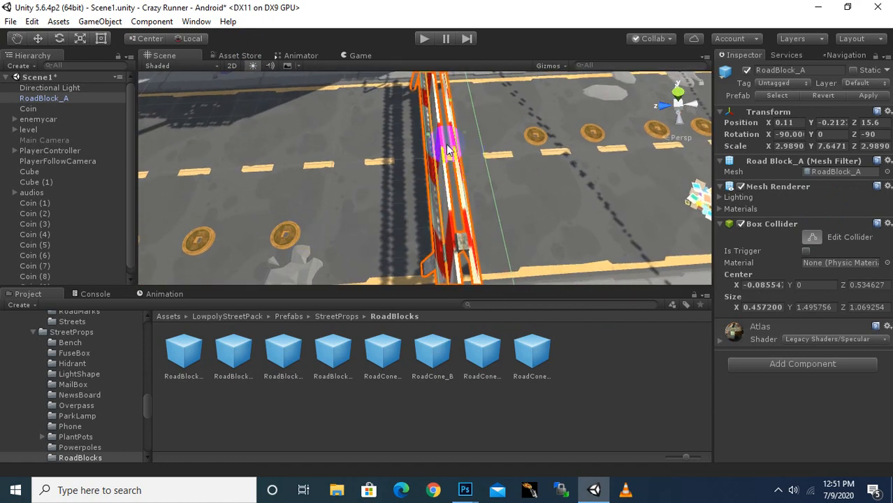
Shrink RoadBlock_A's box collider further to about 0.106 in X size and 0.773 in Z size
left_click_drag(425, 139, 430, 137)
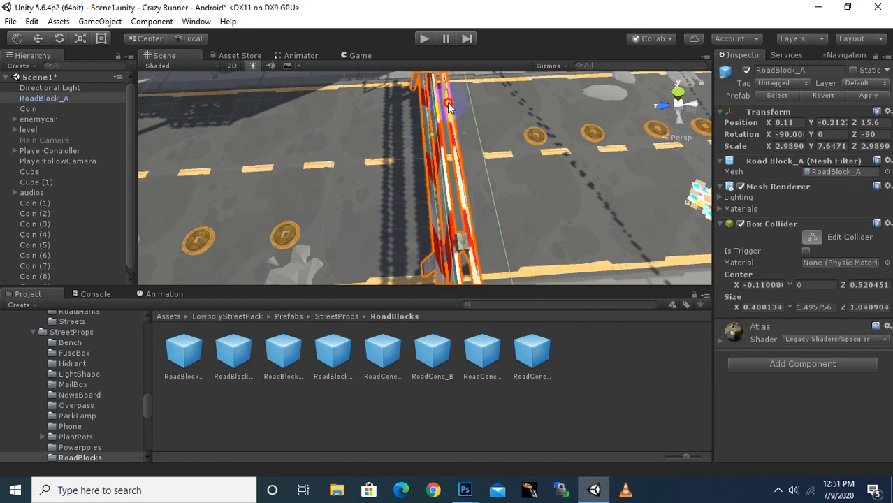
left_click_drag(447, 105, 445, 154)
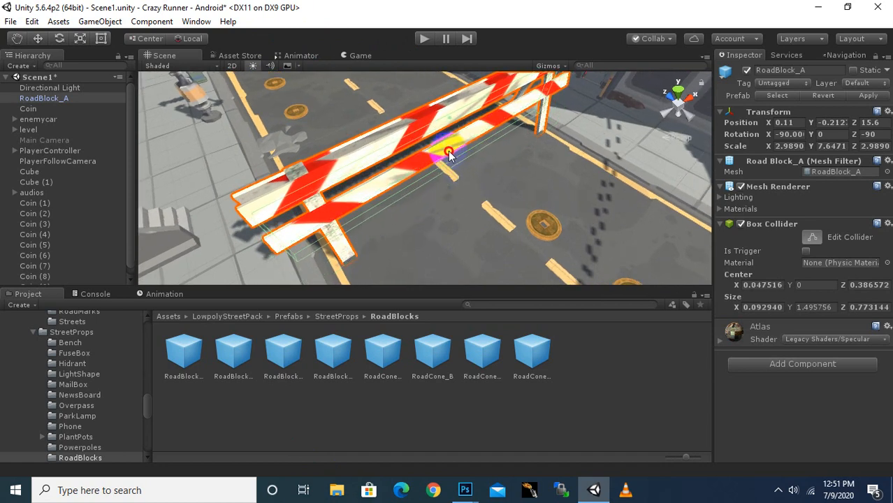
left_click_drag(494, 179, 451, 85, "alt")
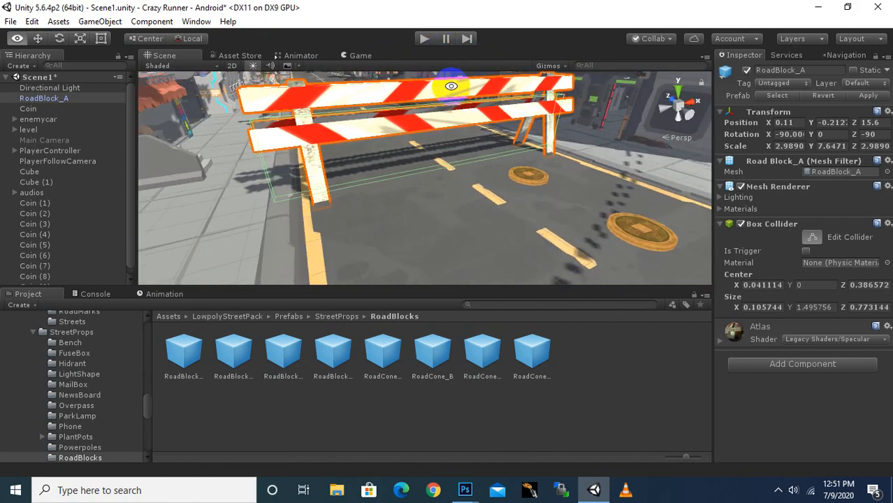
Reduce the Y size of RoadBlock_A's box collider to 1.41 so it fits between the barrier's legs
left_click_drag(453, 147, 502, 194, "alt")
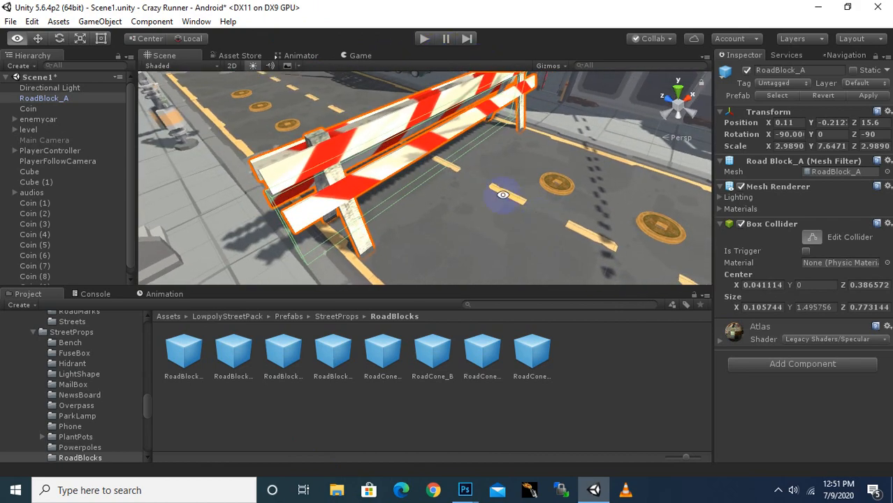
left_click_drag(463, 157, 665, 97, "alt")
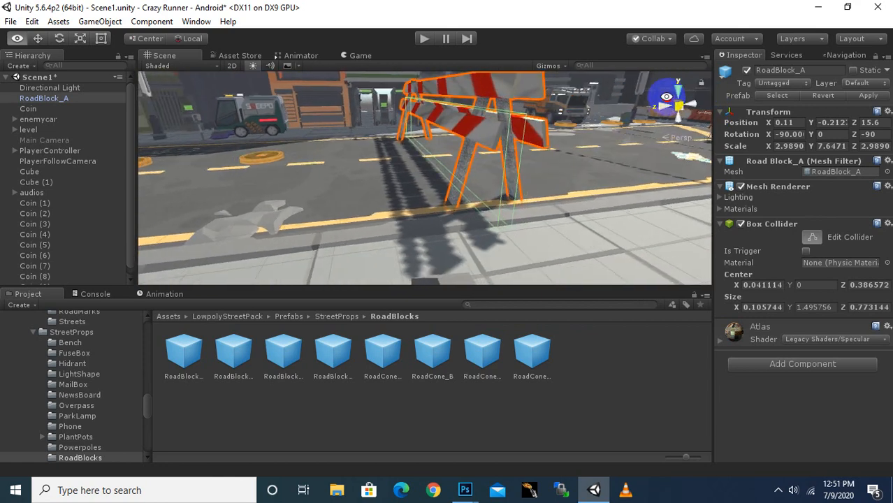
left_click(792, 308)
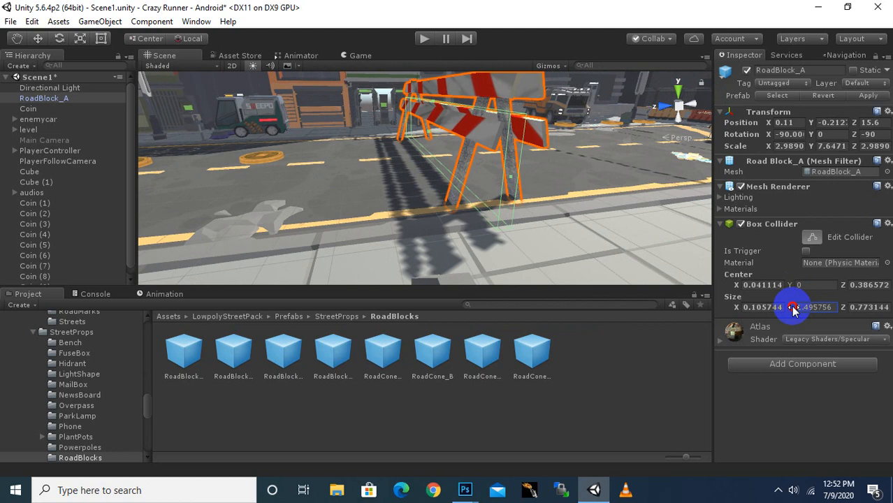
type("1.48")
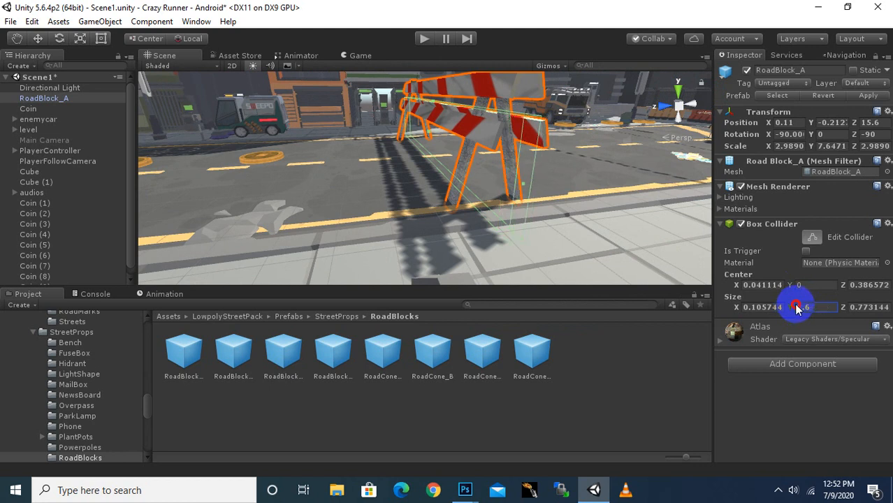
left_click_drag(793, 307, 796, 286)
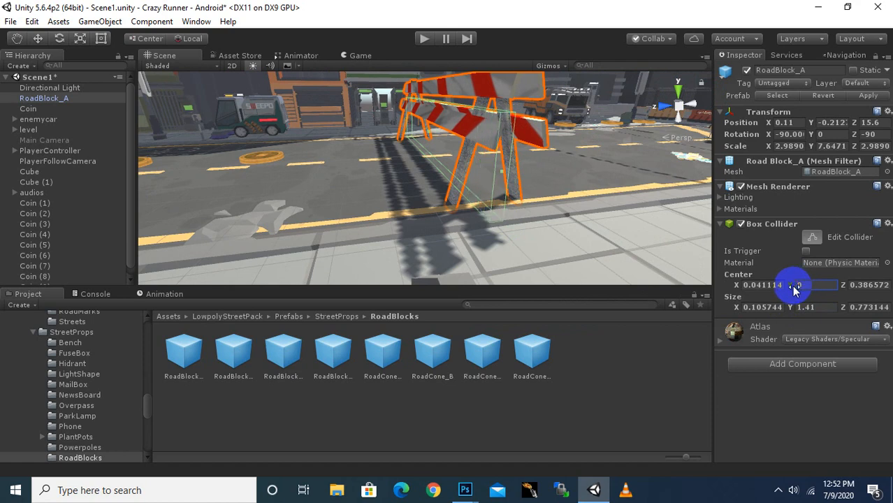
Raise RoadBlock_A above the road surface to about Y 0.62
left_click_drag(640, 280, 284, 189, "alt")
left_click(38, 39)
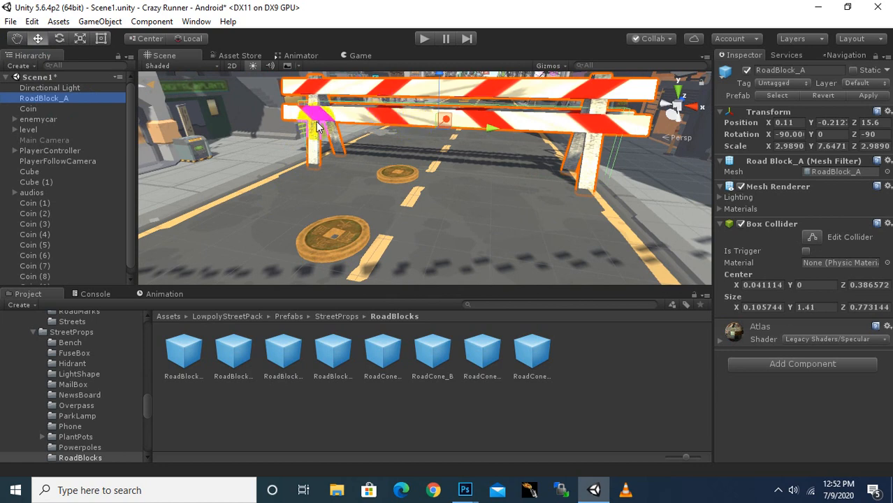
left_click_drag(438, 86, 456, 80)
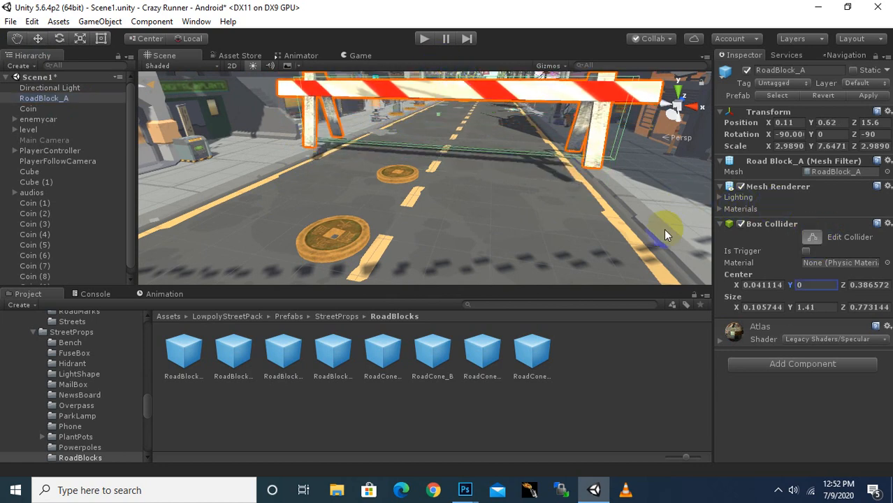
Raise the underside of RoadBlock_A's box collider to a Z size of about 0.225 and a Z center of about 0.661
left_click_drag(500, 178, 515, 261, "alt")
scroll(448, 190, "up", 2)
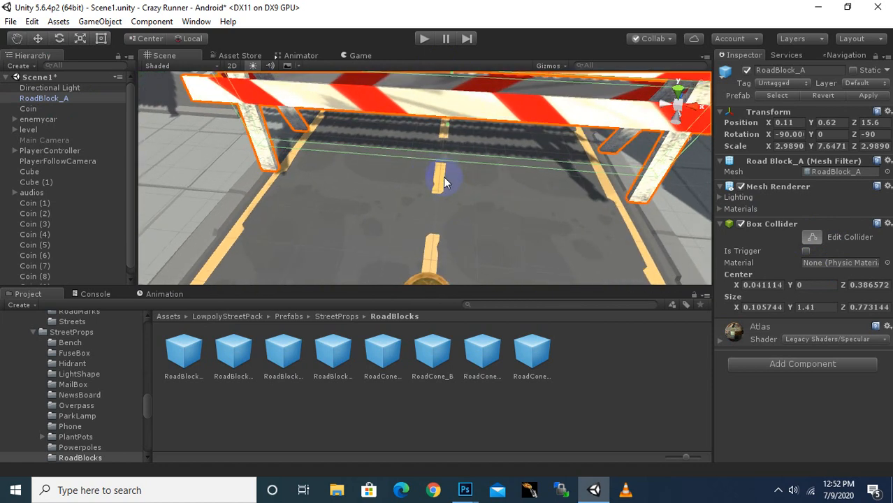
scroll(447, 175, "up", 2)
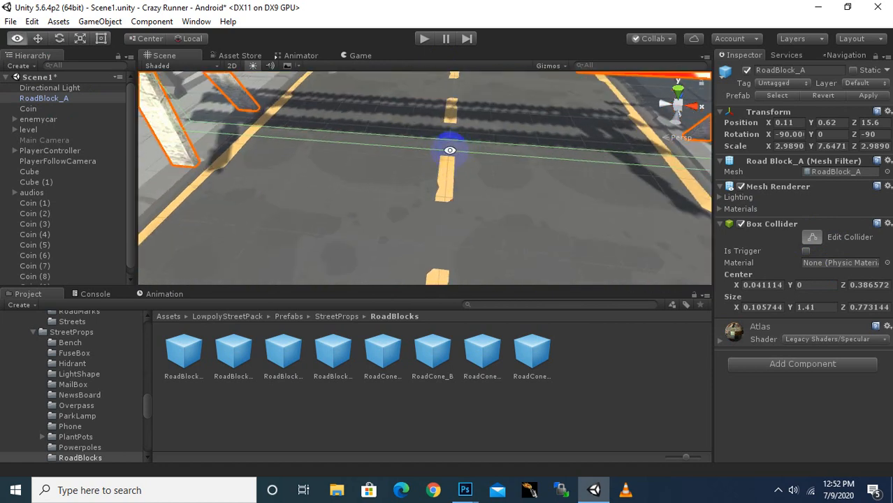
left_click_drag(449, 147, 445, 176, "alt")
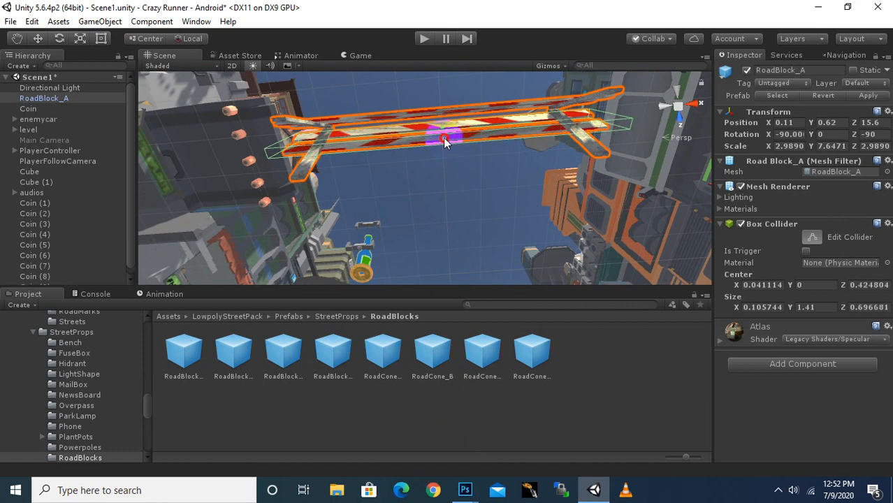
left_click_drag(442, 137, 466, 327, "alt")
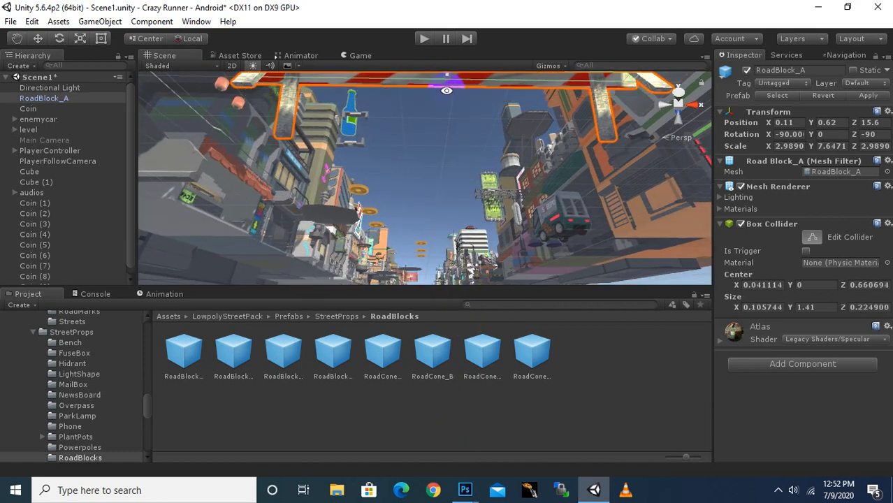
left_click_drag(431, 85, 530, 199, "alt")
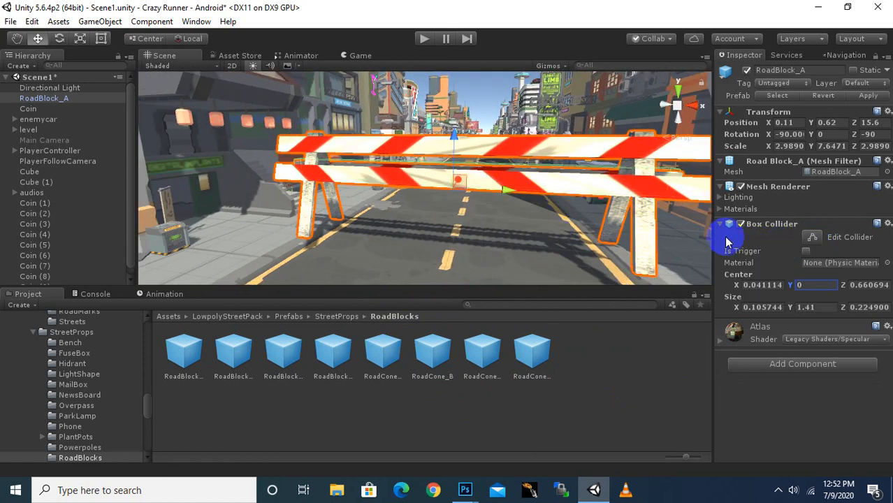
Lower RoadBlock_A back onto the road to about Y -0.2
left_click(43, 98)
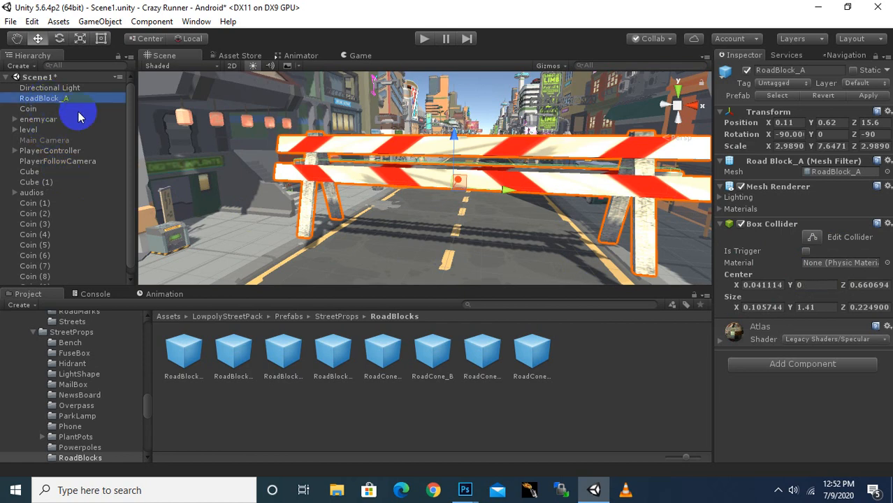
scroll(434, 209, "down", 3)
left_click_drag(370, 215, 442, 155, "alt")
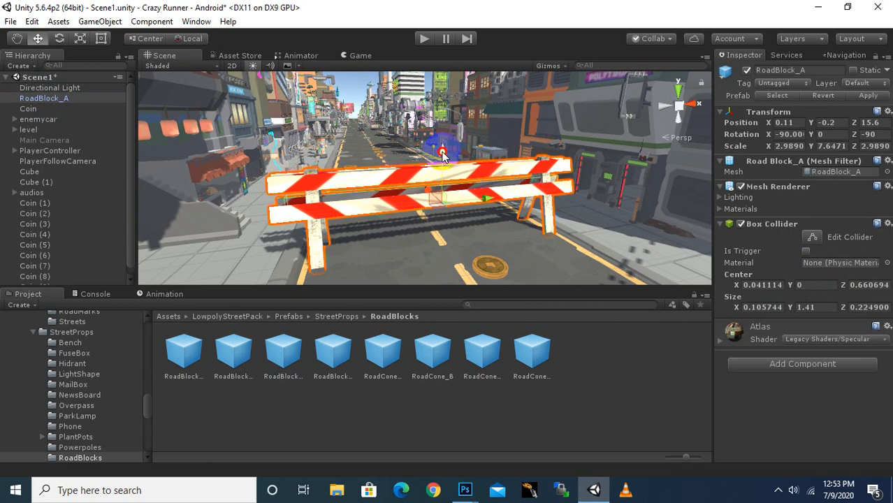
right_click(46, 100)
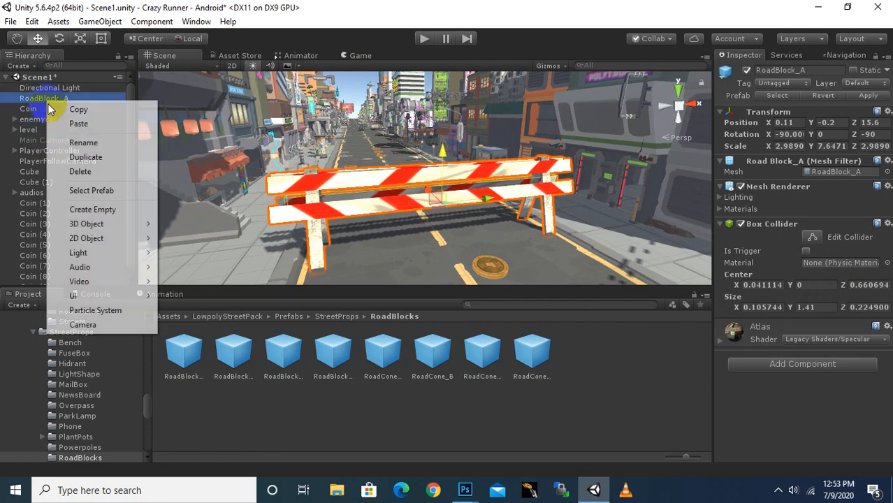
left_click(81, 142)
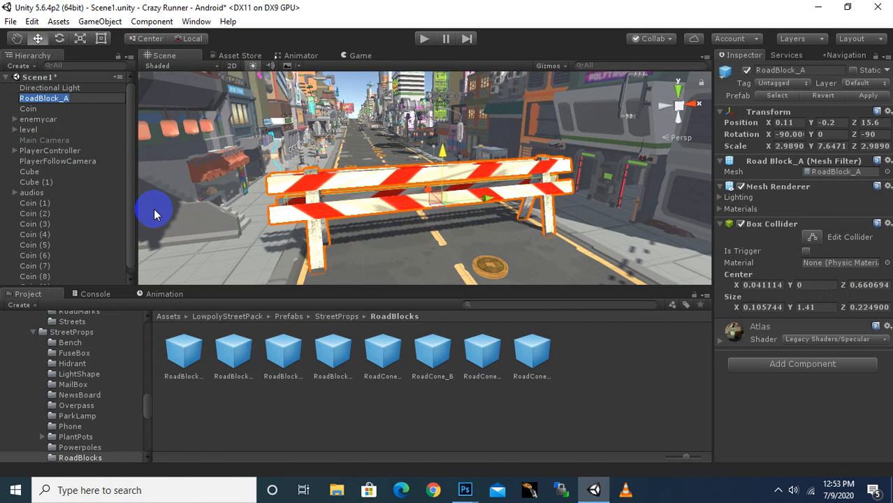
key("End")
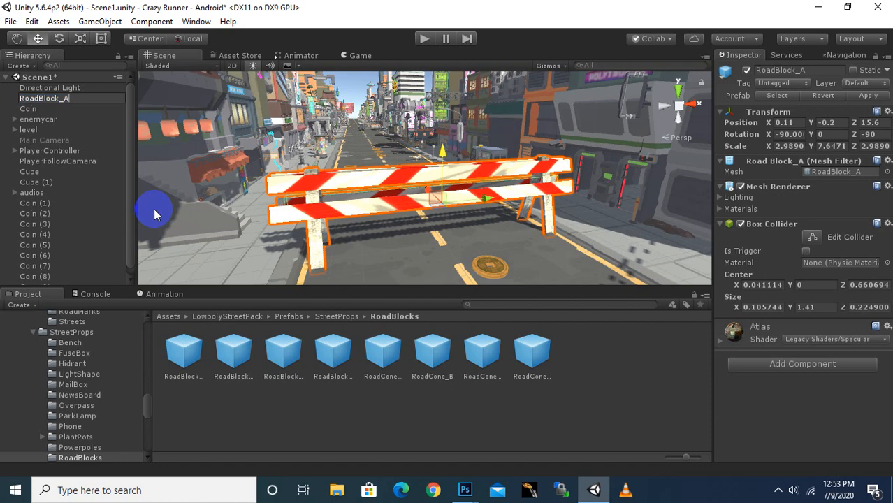
key("Return")
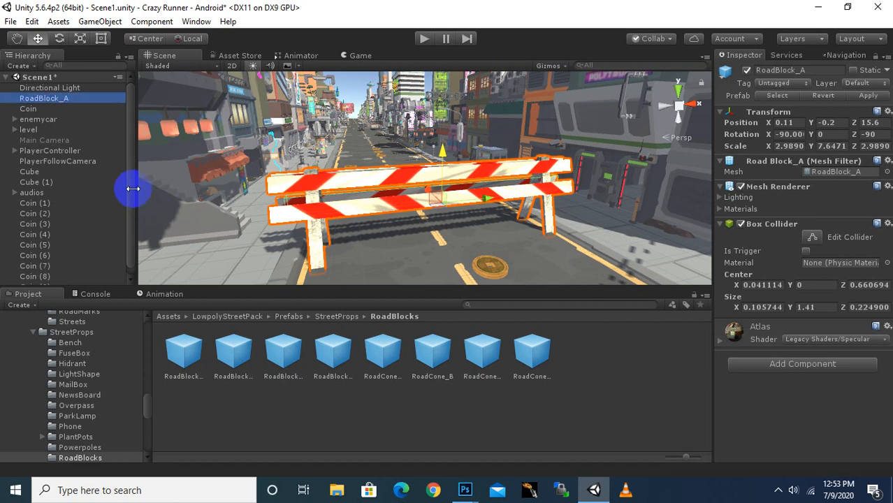
Attach the KillPlayer script from the project's Scripts folder to RoadBlock_A
left_click(168, 317)
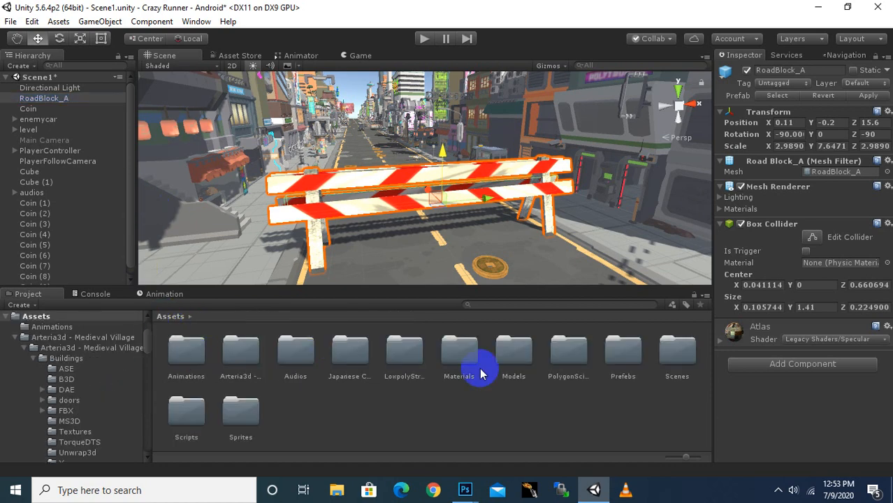
double_click(188, 415)
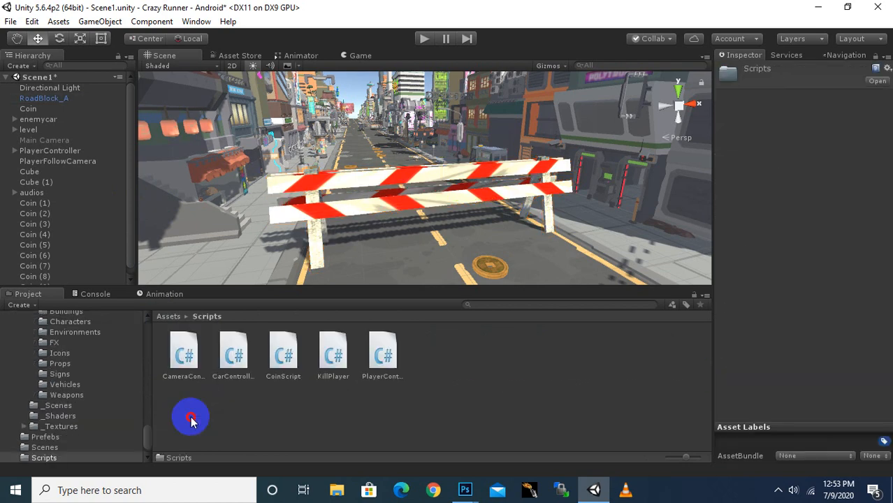
left_click(42, 99)
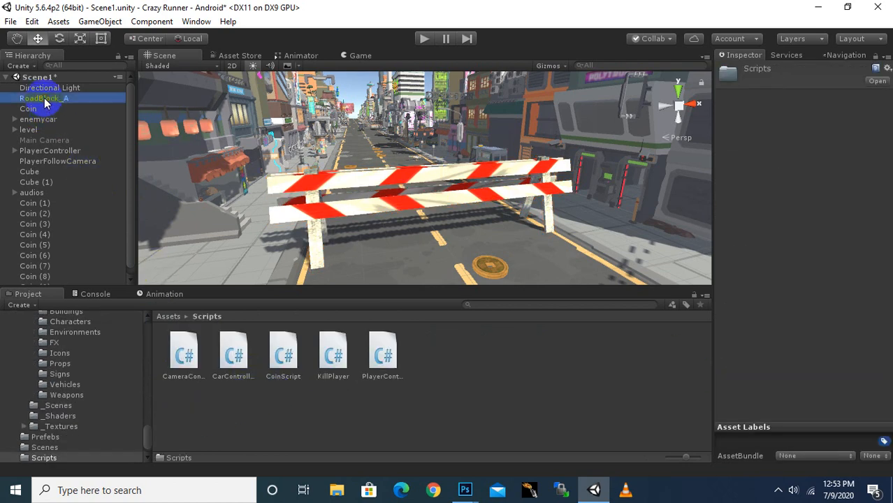
left_click_drag(332, 387, 774, 404)
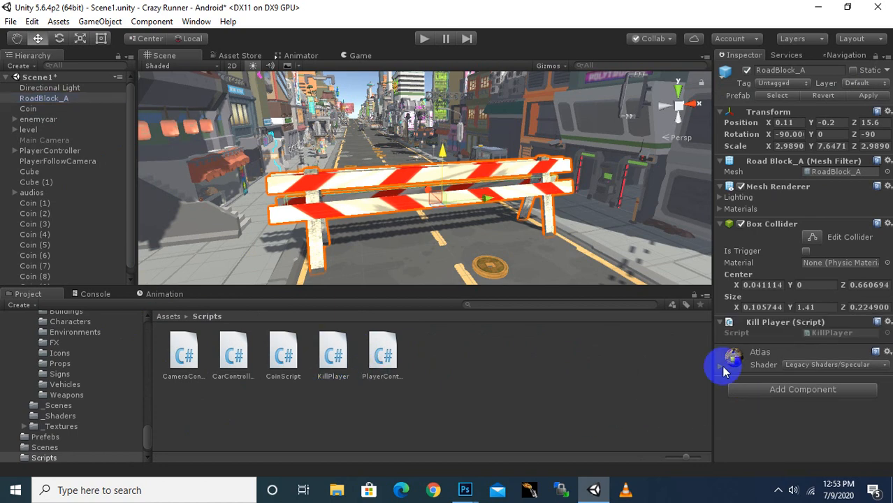
Play-test the level with the road block and move RoadBlock_A farther down the road to about Z 21.06
left_click(424, 39)
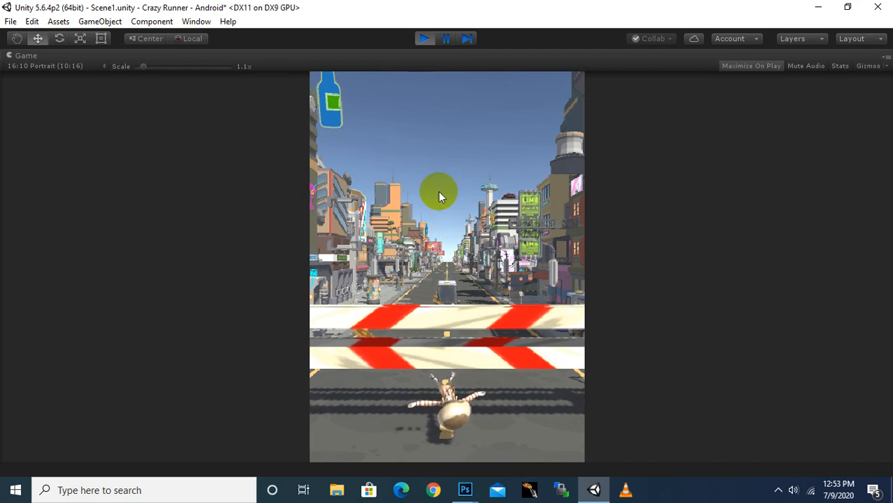
left_click(419, 40)
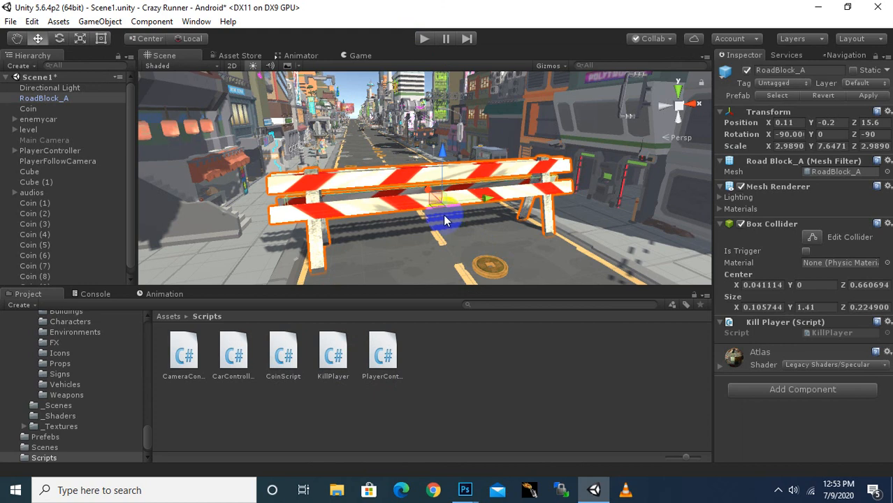
left_click_drag(428, 195, 390, 144)
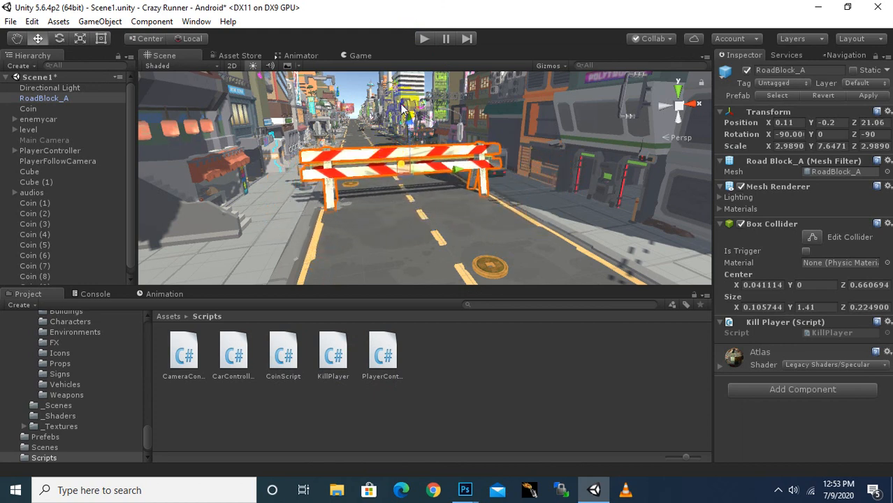
Play-test the level several times to check how the player interacts with the repositioned road block, ending with play mode stopped
left_click(425, 39)
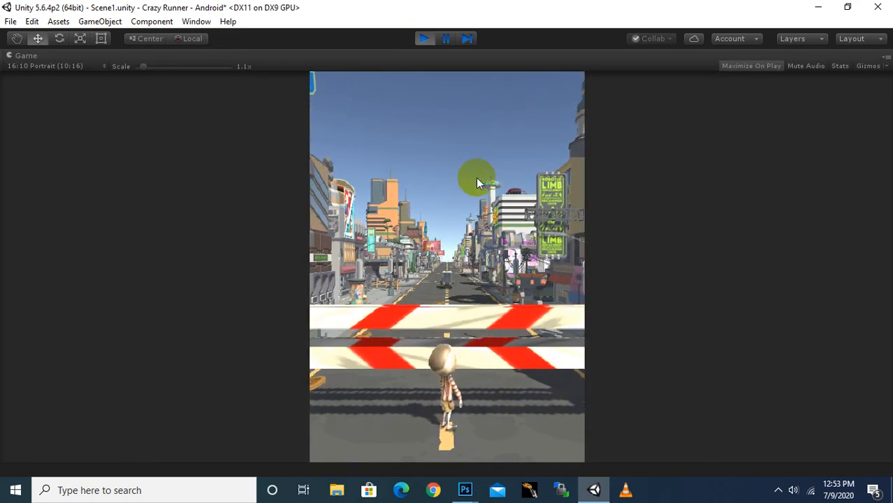
left_click(421, 39)
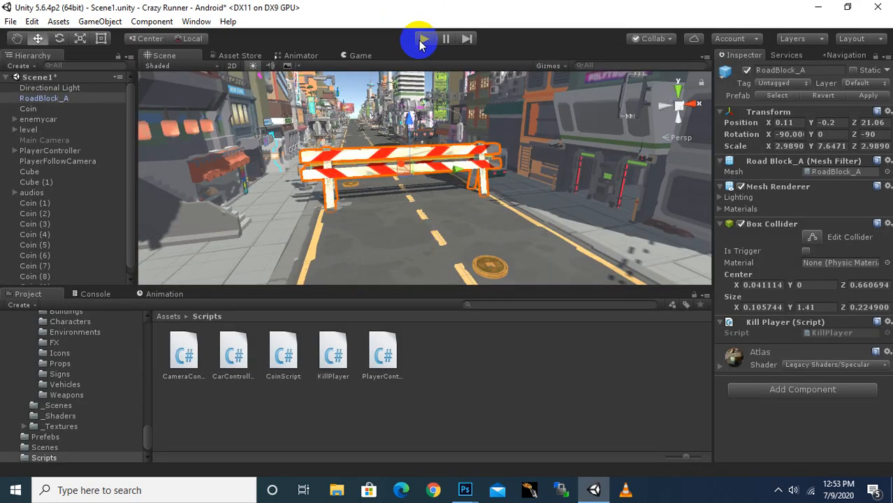
left_click(421, 40)
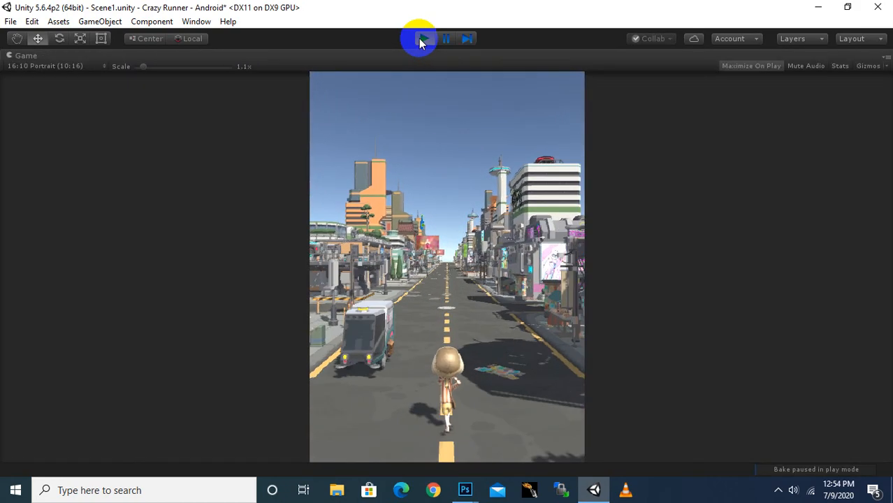
left_click(421, 40)
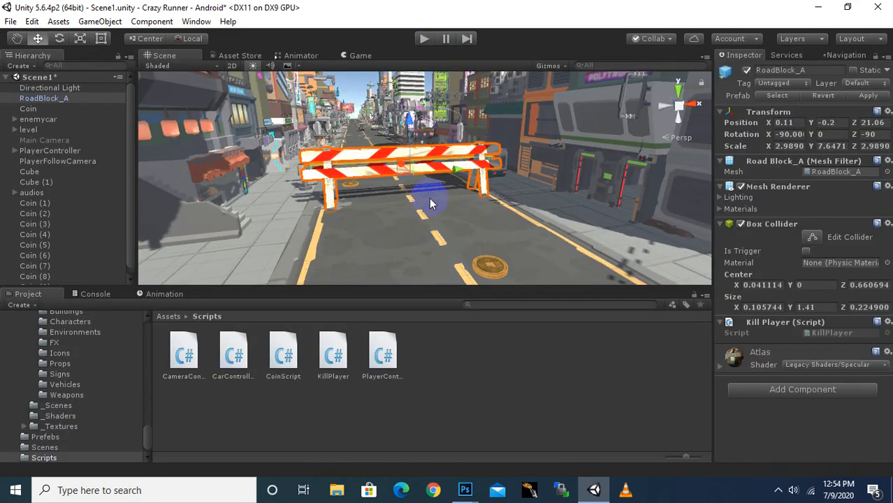
left_click(419, 38)
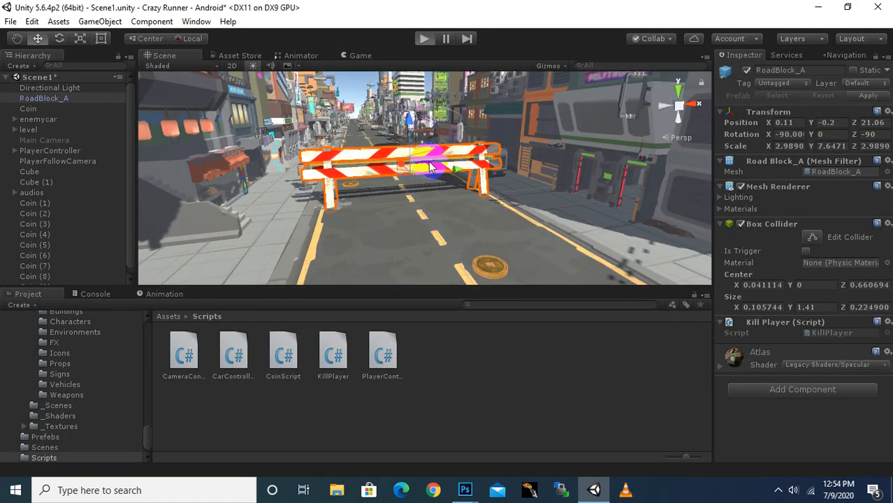
left_click(429, 164)
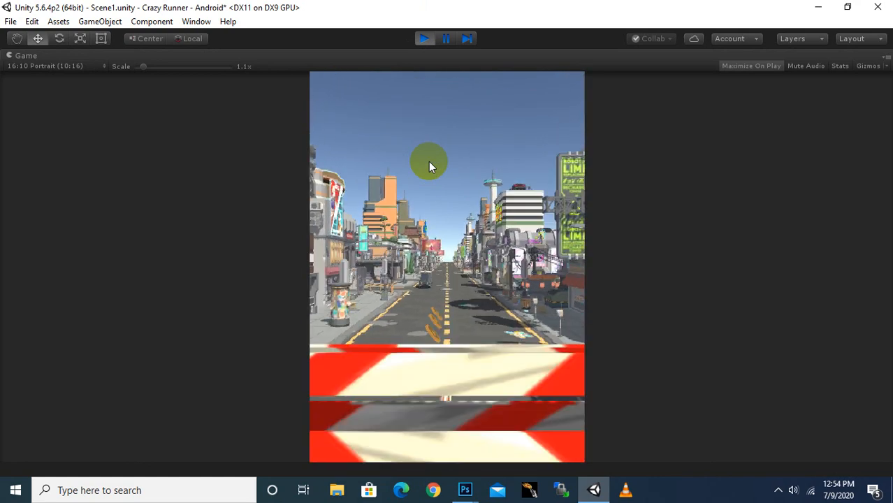
left_click(424, 40)
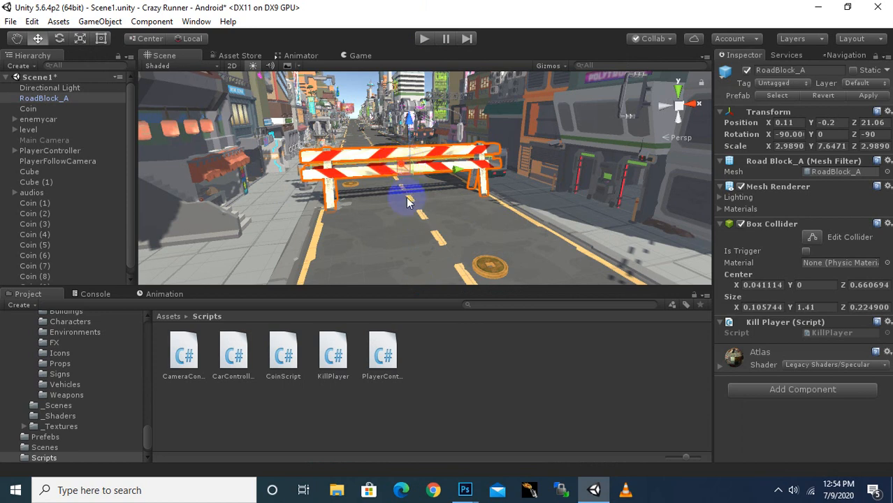
Delete the street prop standing beside the road beyond the road block
middle_click_drag(409, 202, 372, 154)
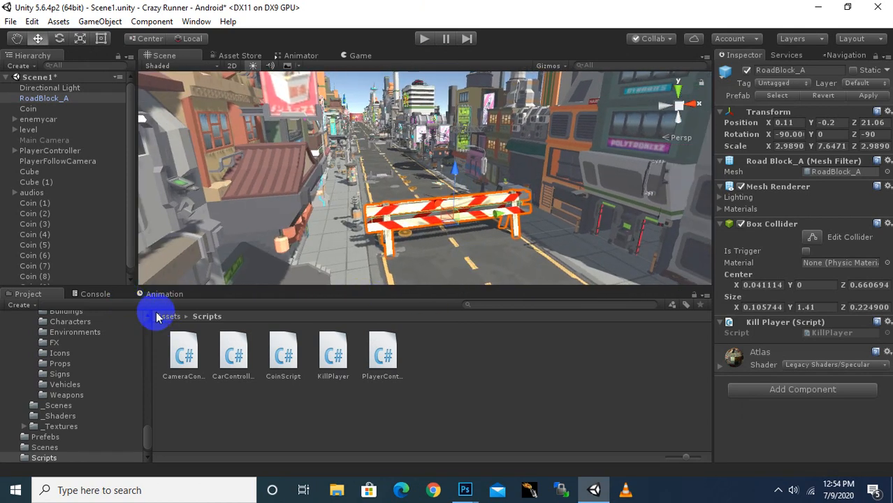
left_click(166, 317)
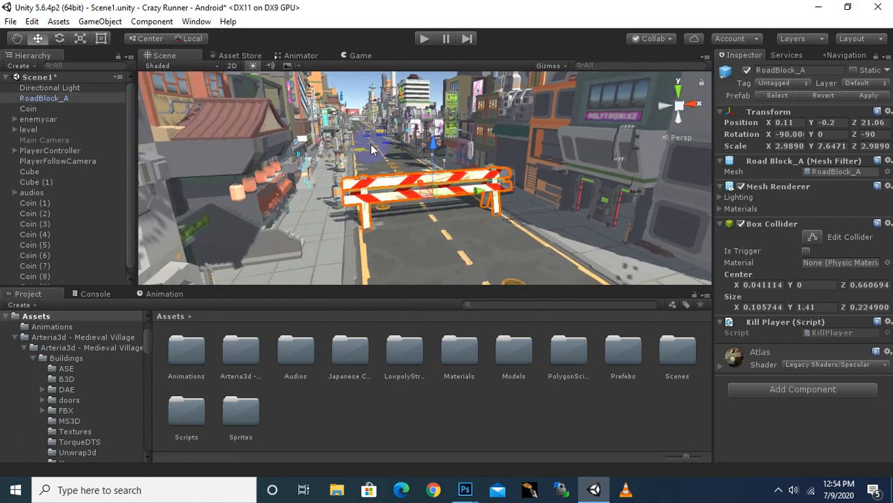
scroll(361, 156, "up", 2)
scroll(362, 156, "up", 2)
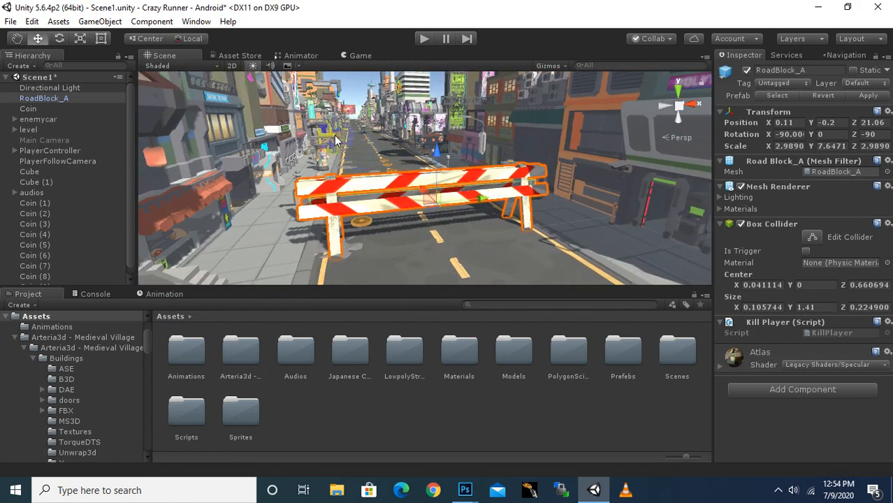
left_click(336, 139)
key("Delete")
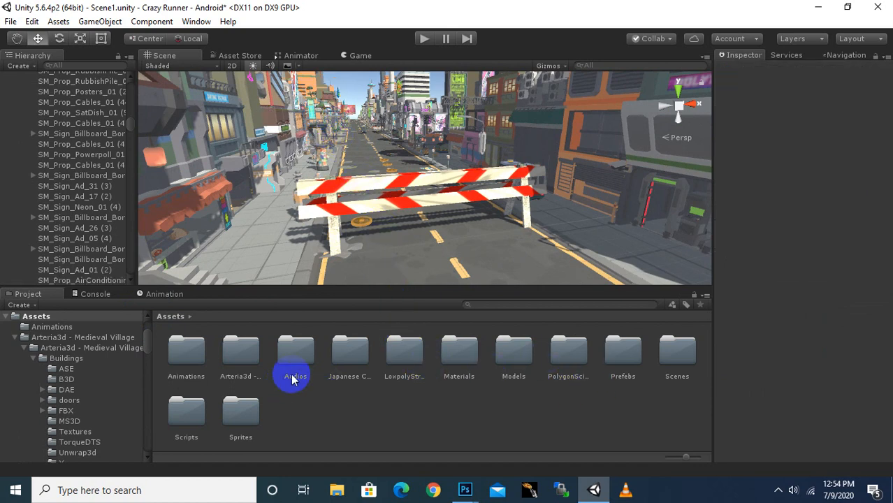
Browse the LowpolyStreetPack prefabs to StreetProps > RoadBlocks and preview the road block and road cone models
double_click(408, 348)
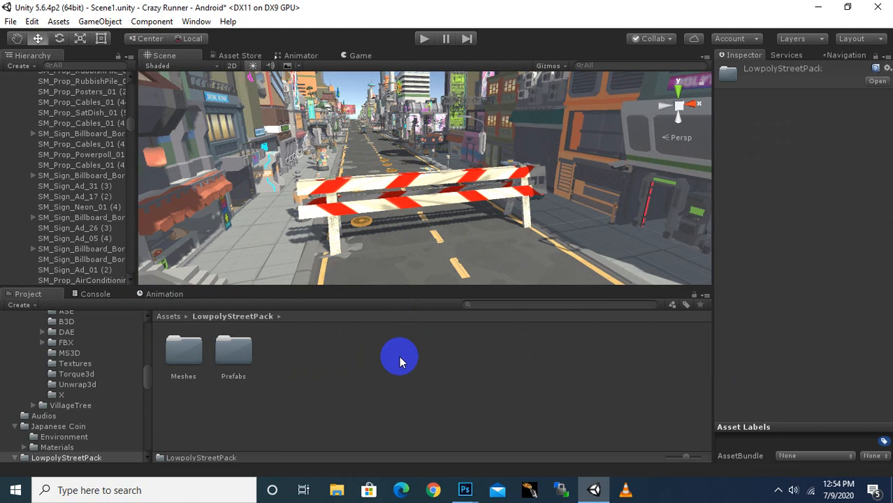
double_click(230, 349)
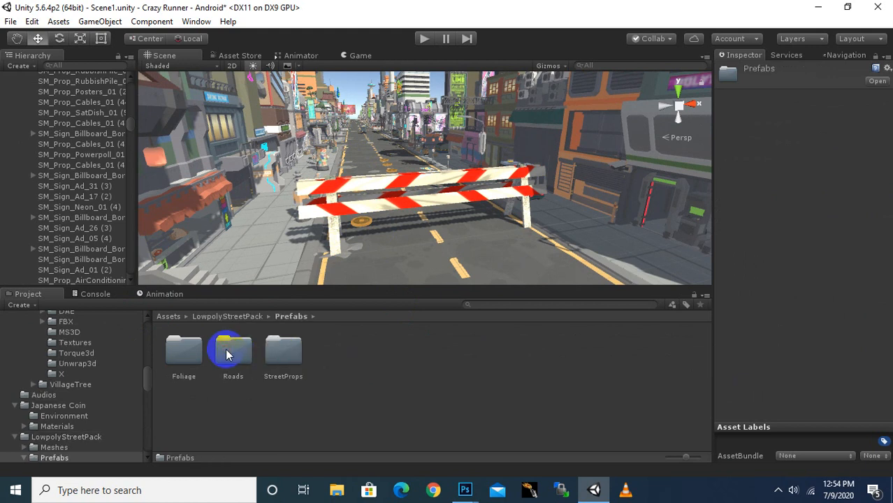
double_click(267, 355)
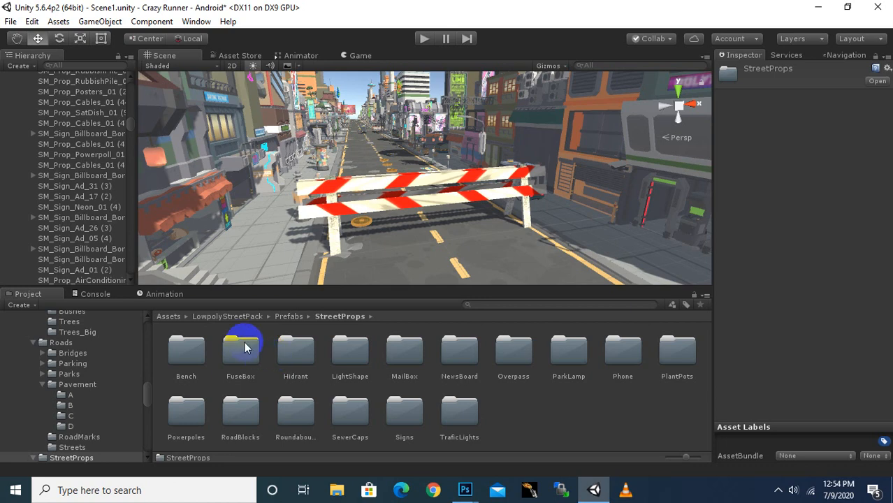
double_click(238, 413)
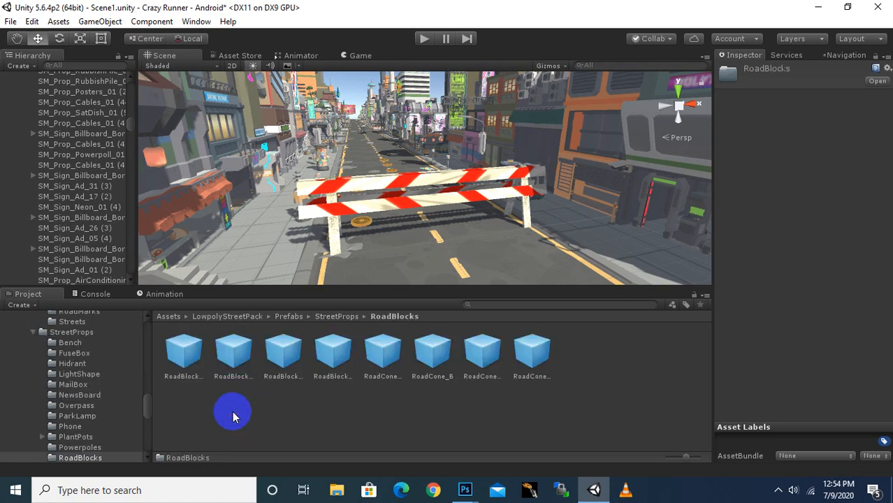
left_click(185, 357)
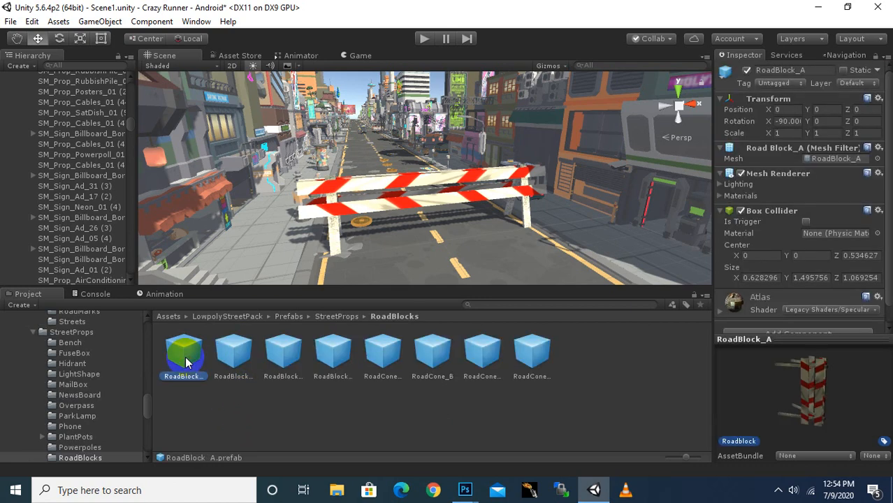
left_click(232, 356)
left_click(292, 356)
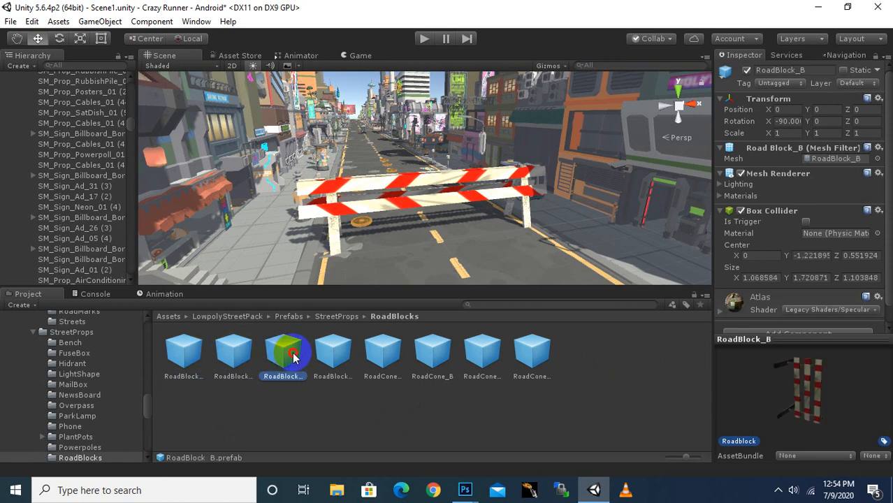
left_click(329, 350)
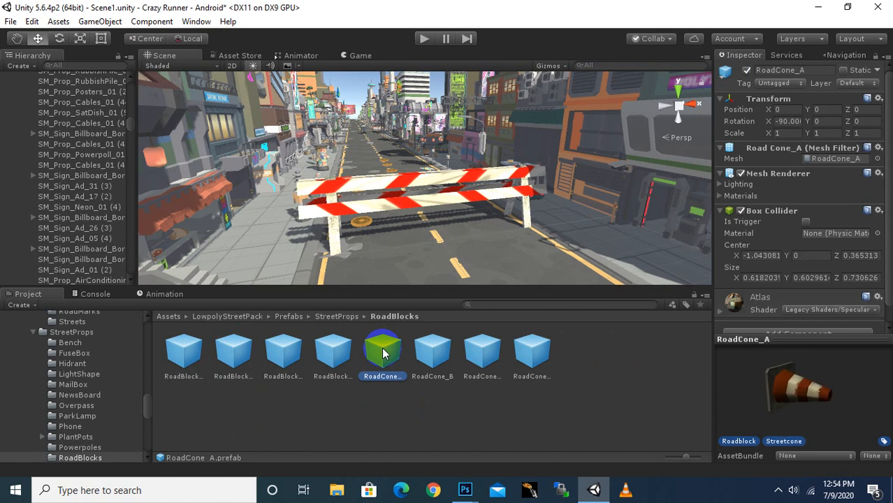
left_click(434, 347)
left_click(479, 352)
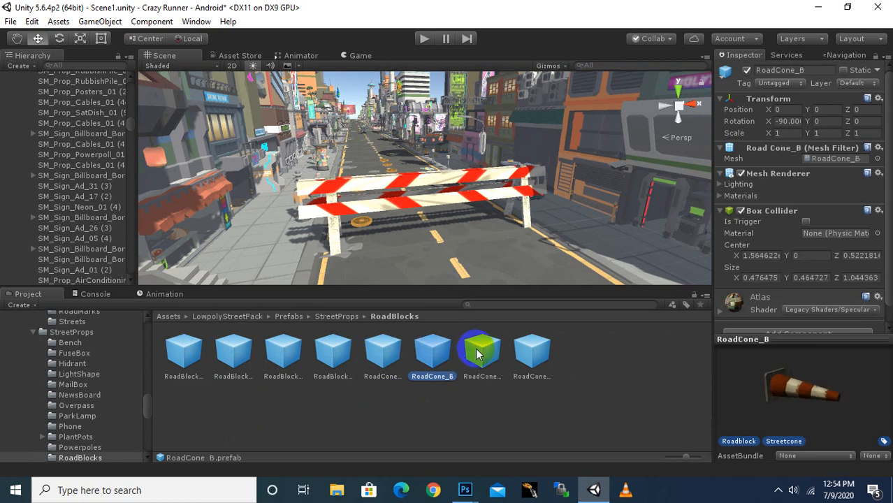
left_click(525, 352)
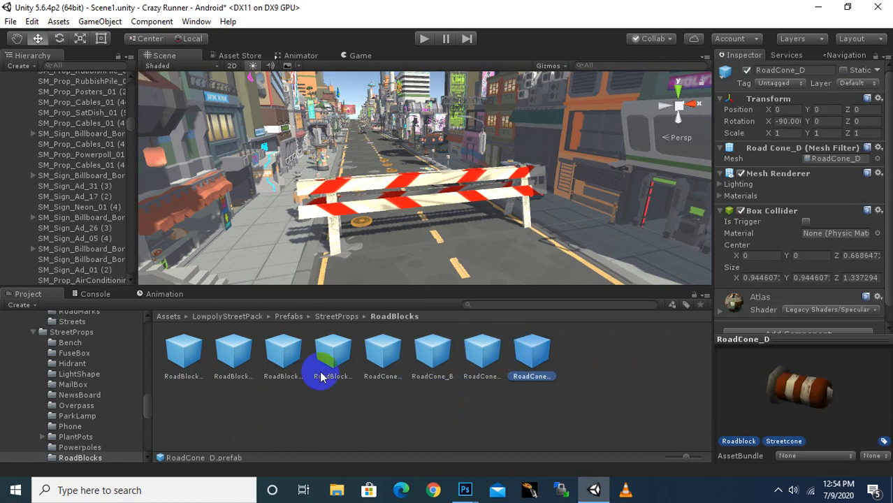
Try adding a second RoadBlock_A on the road in front of the existing barrier, inspect it up close, and delete it
middle_click_drag(454, 241, 455, 256)
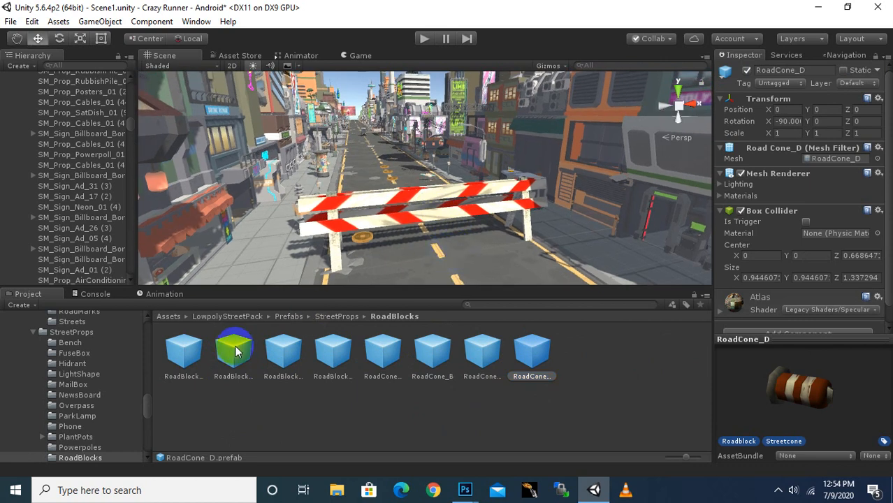
left_click_drag(183, 350, 447, 271)
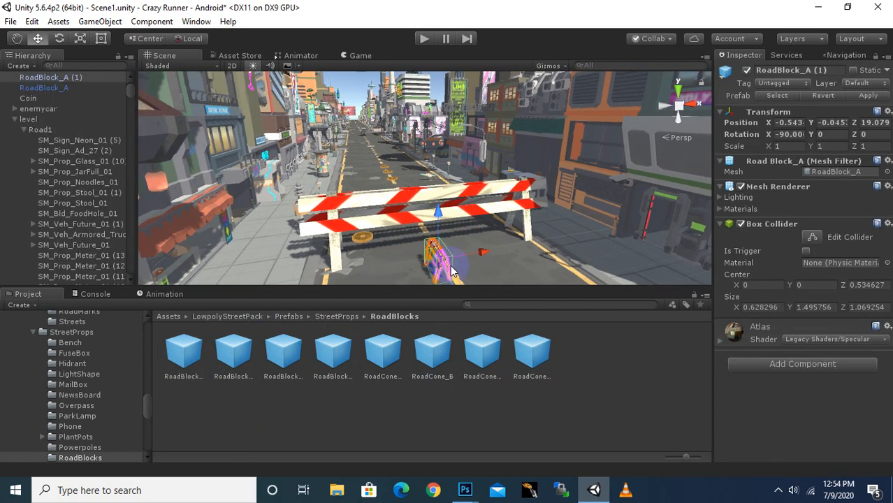
scroll(450, 269, "up", 1)
middle_click_drag(493, 255, 540, 97)
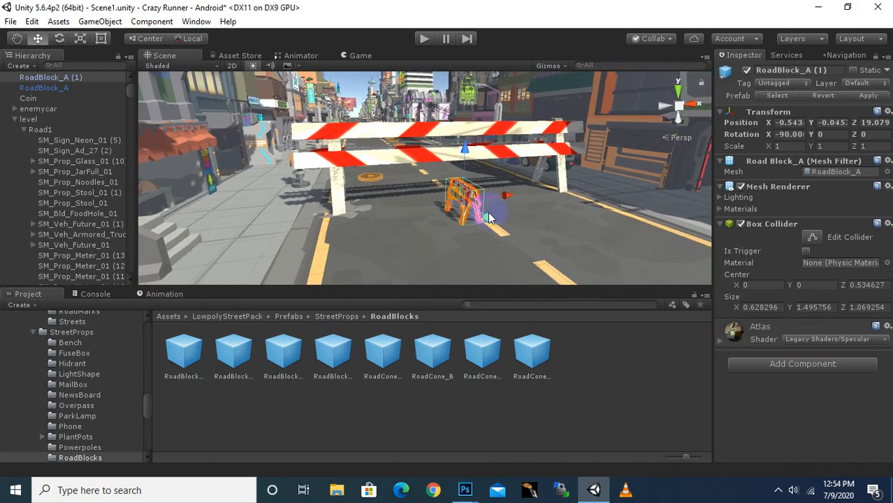
scroll(482, 209, "up", 6)
middle_click_drag(513, 237, 370, 194)
left_click_drag(371, 194, 411, 214, "alt")
left_click_drag(314, 239, 462, 228, "alt")
middle_click_drag(339, 222, 487, 183)
key("Delete")
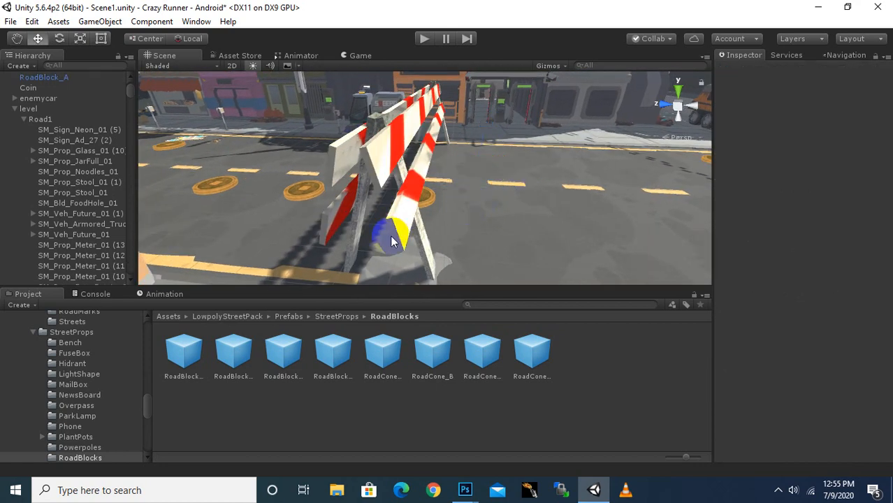
Place a RoadBlock_B on the road in front of the existing barrier and set its Z rotation to 90
left_click_drag(233, 349, 401, 187)
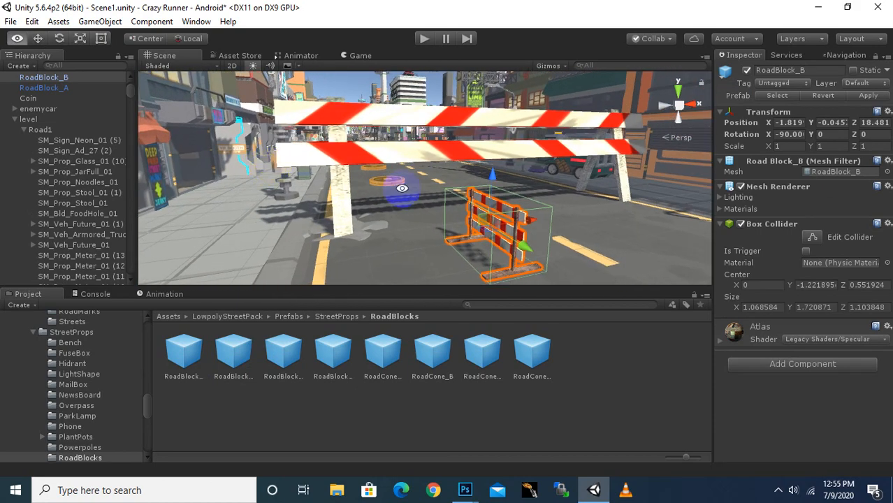
left_click_drag(575, 227, 276, 235, "alt")
left_click_drag(519, 165, 522, 203, "alt")
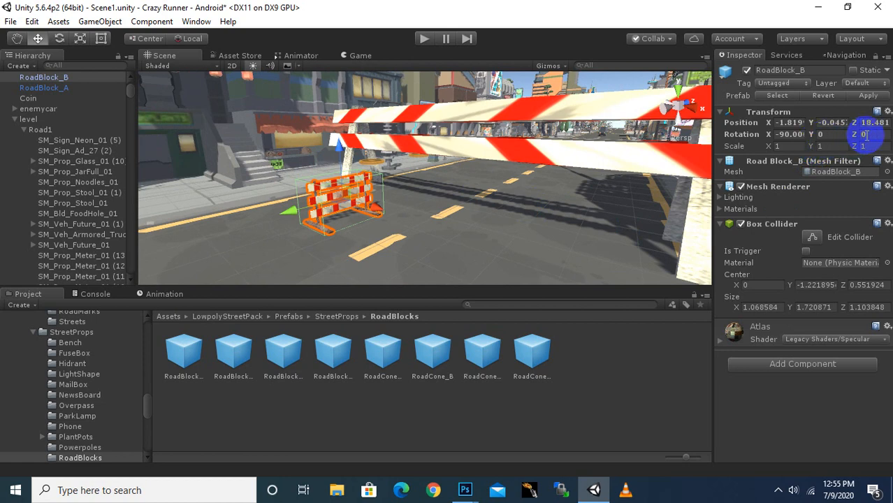
type("90")
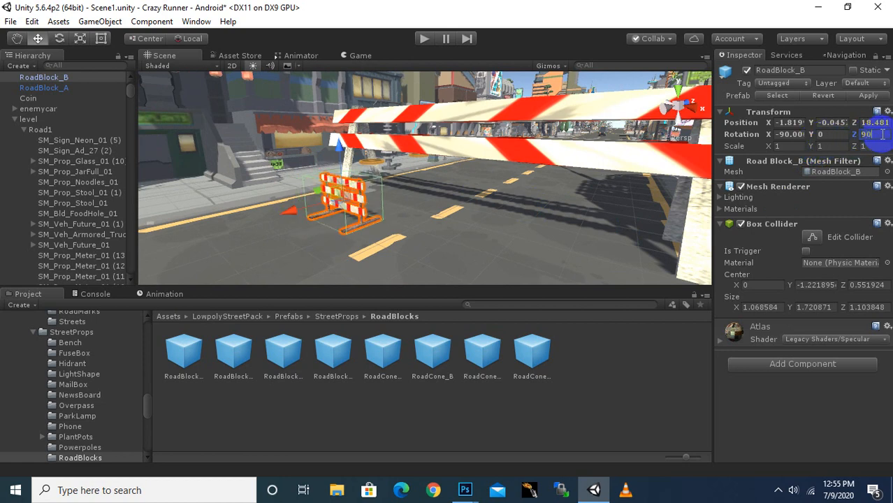
left_click_drag(447, 188, 489, 203, "alt")
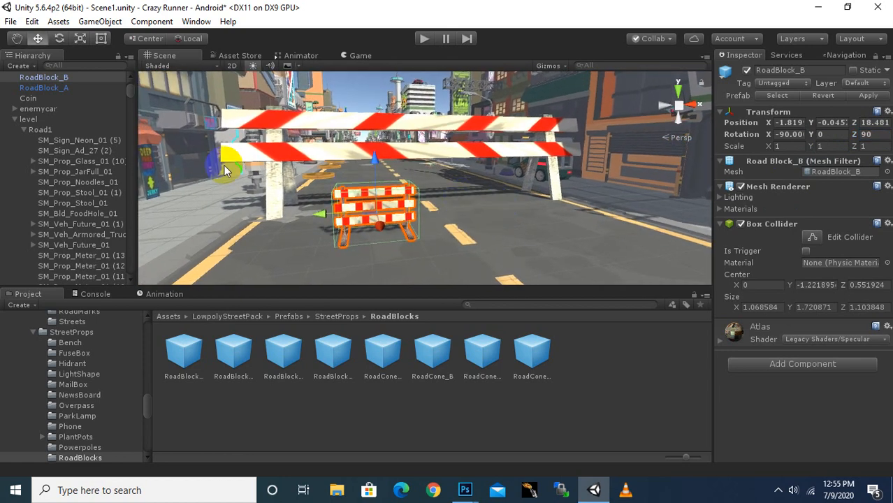
Scale RoadBlock_B uniformly to about 5.57 and centre it across the road at about X 0.05, Y 0.15
left_click(81, 40)
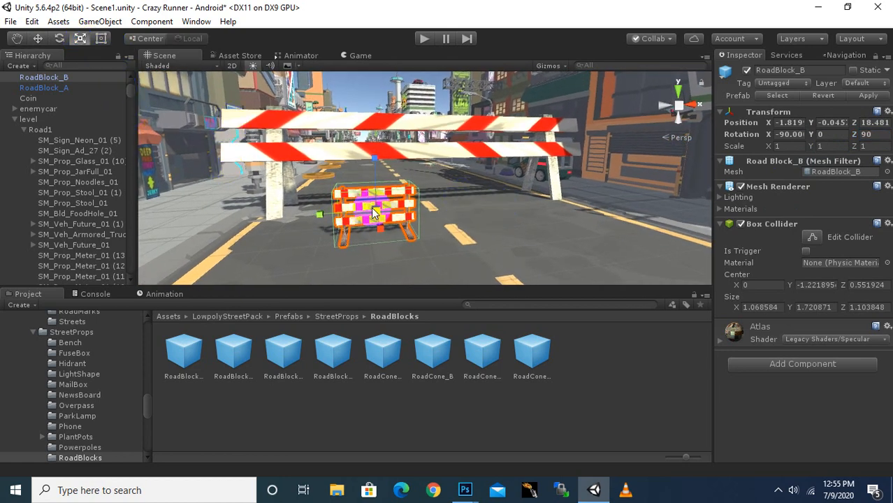
left_click_drag(375, 214, 591, 121)
left_click(38, 38)
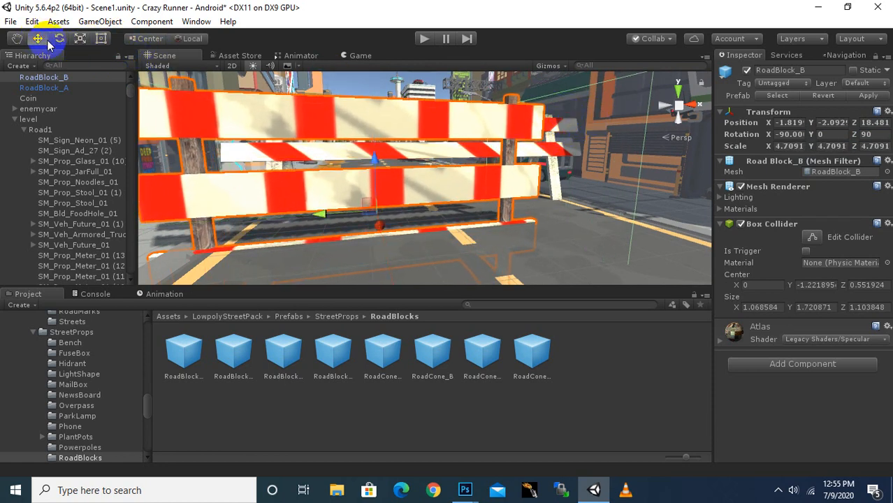
left_click_drag(318, 206, 400, 204)
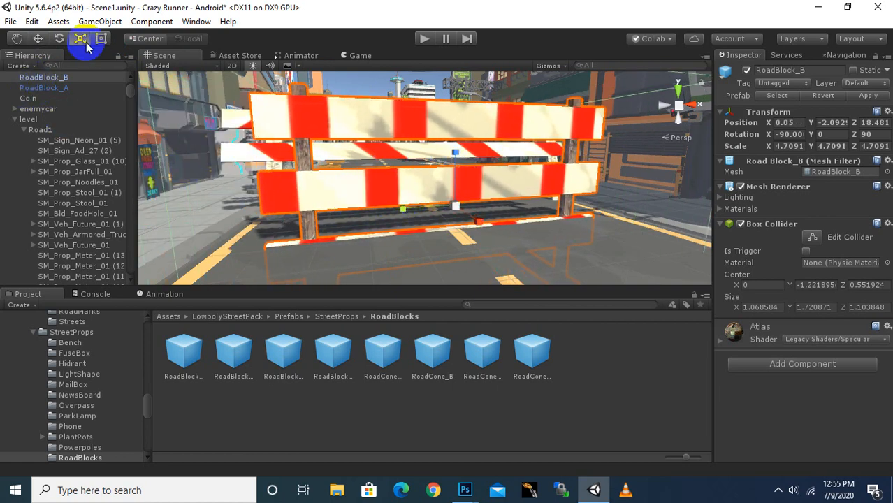
left_click_drag(457, 206, 440, 54)
scroll(383, 149, "down", 5)
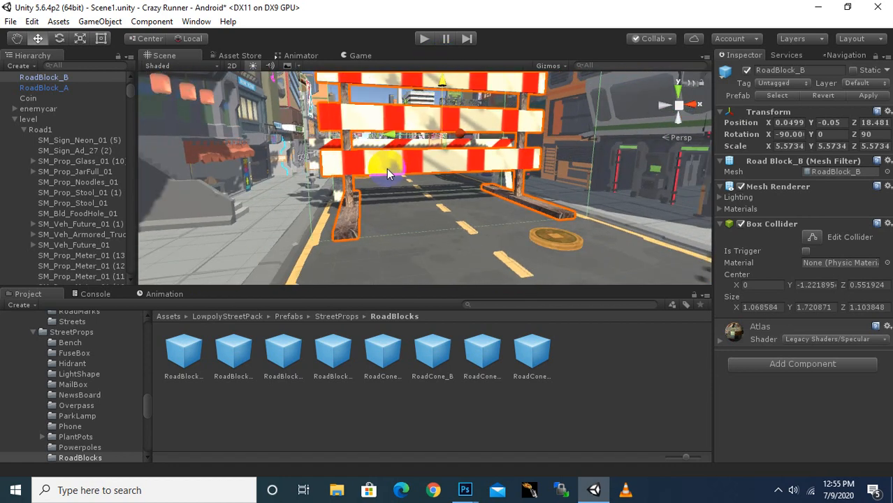
left_click_drag(447, 89, 448, 84)
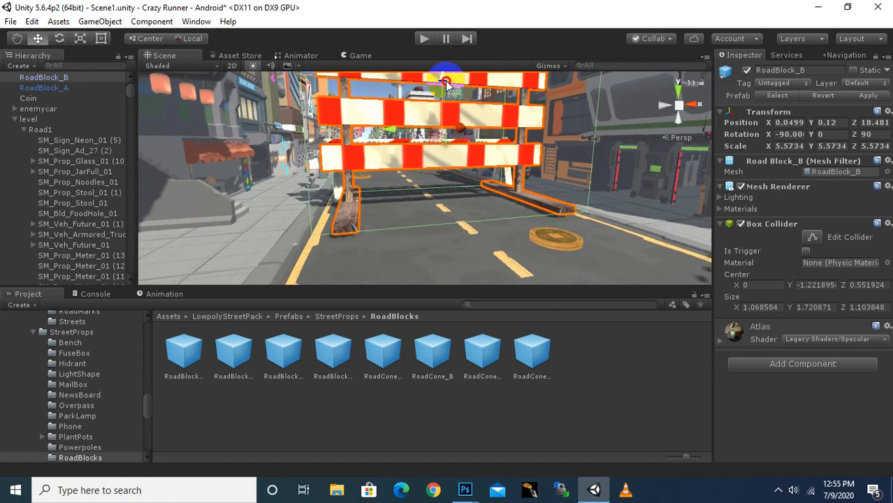
Shrink RoadBlock_B's box collider to fit only its boards, leaving the gap underneath open, with size about X 0.13 and Z 0.77
left_click(812, 238)
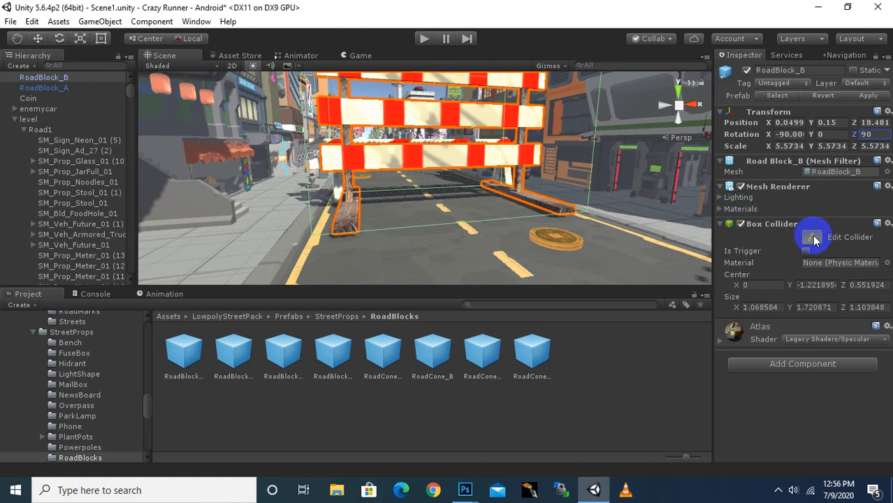
left_click_drag(442, 206, 438, 159)
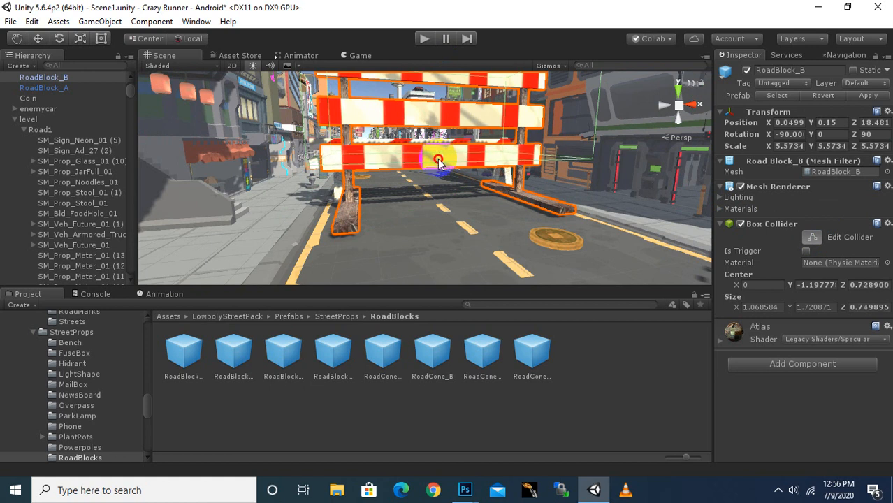
scroll(447, 219, "down", 2)
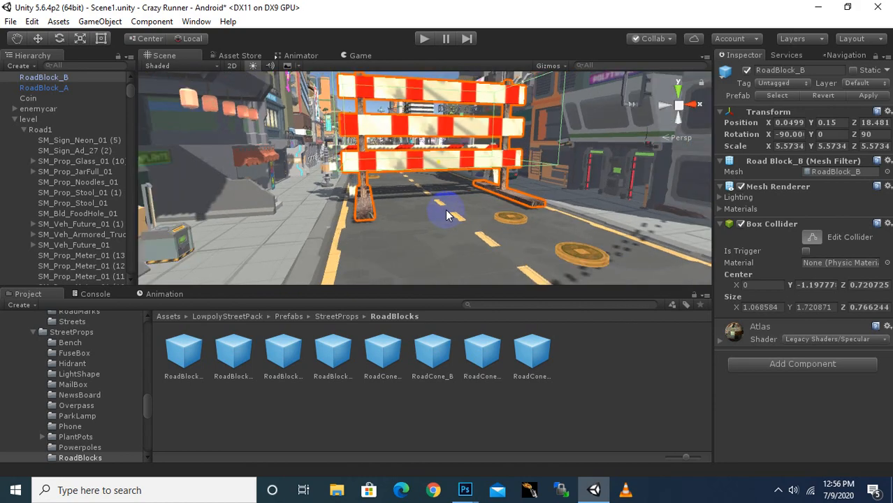
left_click_drag(447, 217, 628, 382, "alt")
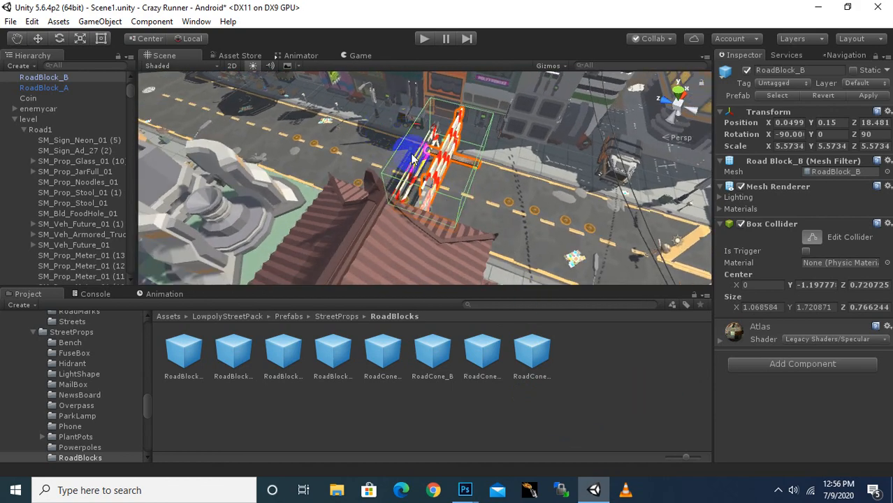
left_click_drag(516, 165, 580, 226, "alt")
scroll(461, 204, "up", 10)
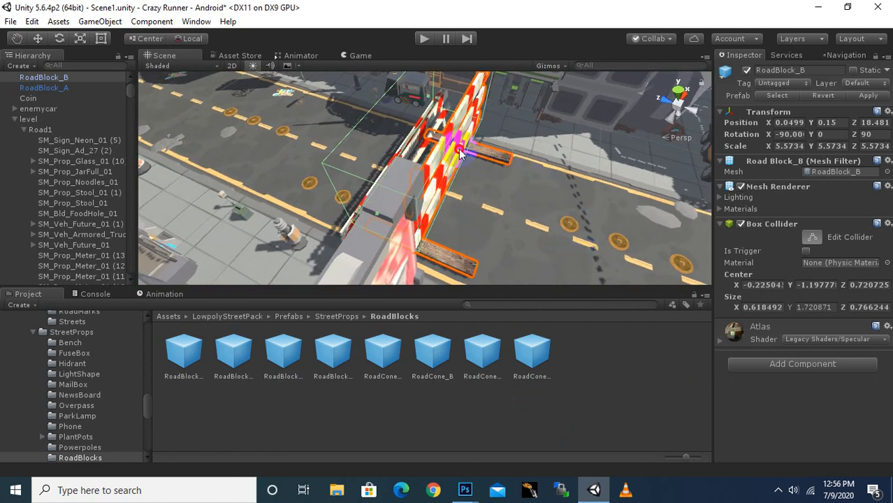
left_click_drag(377, 152, 431, 174, "alt")
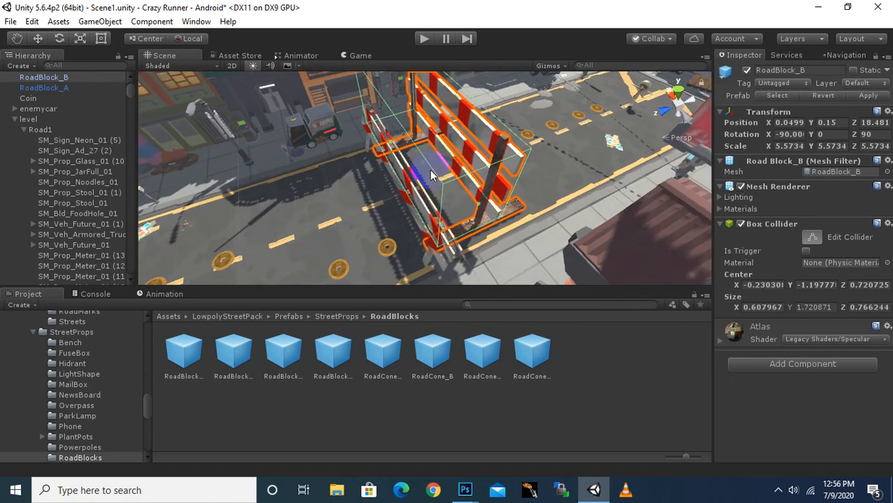
left_click_drag(392, 145, 320, 154)
left_click_drag(439, 140, 314, 129, "alt")
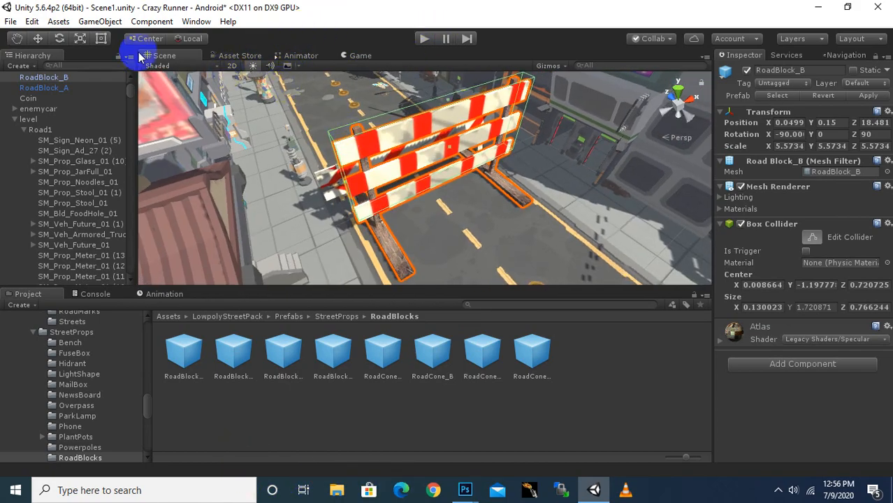
Move RoadBlock_B farther down the road to about Z 44.29 and briefly play-test its placement
left_click_drag(513, 199, 347, 158, "alt")
middle_click_drag(347, 153, 486, 301)
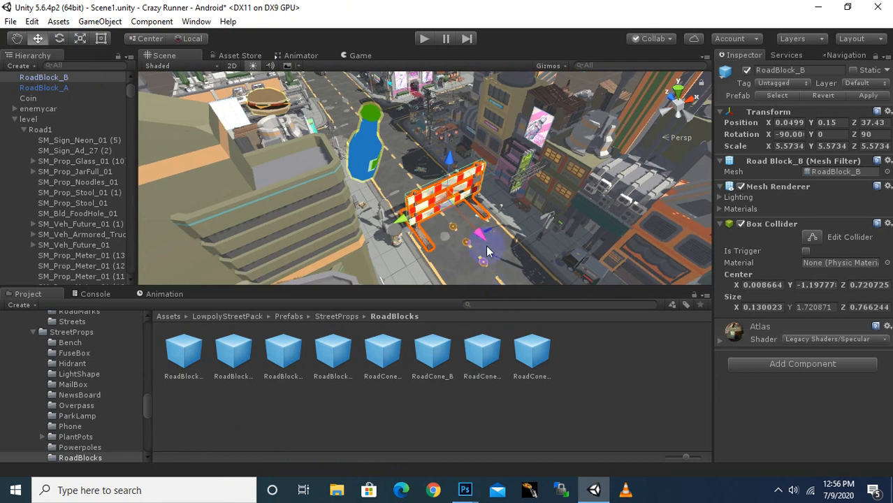
left_click_drag(480, 236, 426, 209)
left_click(424, 38)
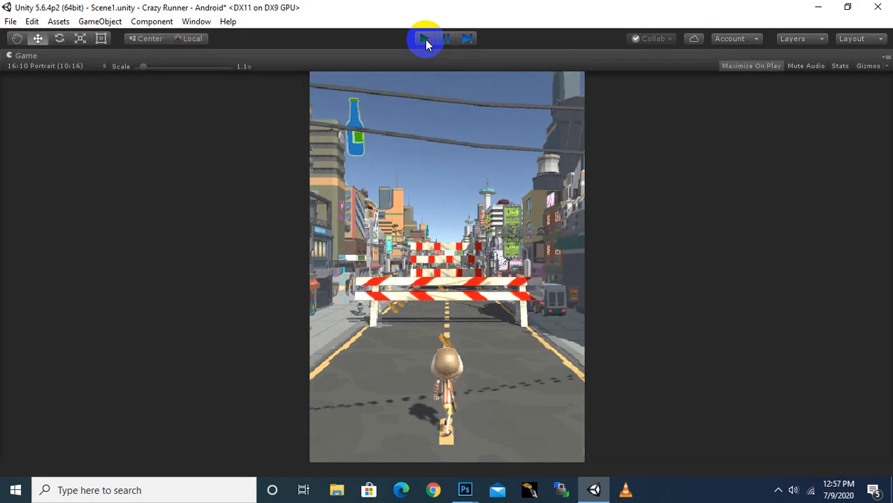
left_click(425, 40)
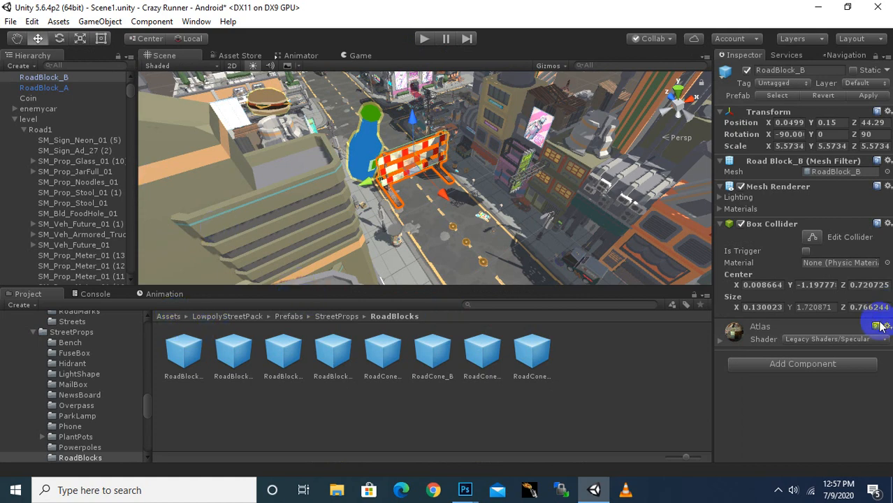
Add the Kill Player script component to RoadBlock_B
left_click(825, 365)
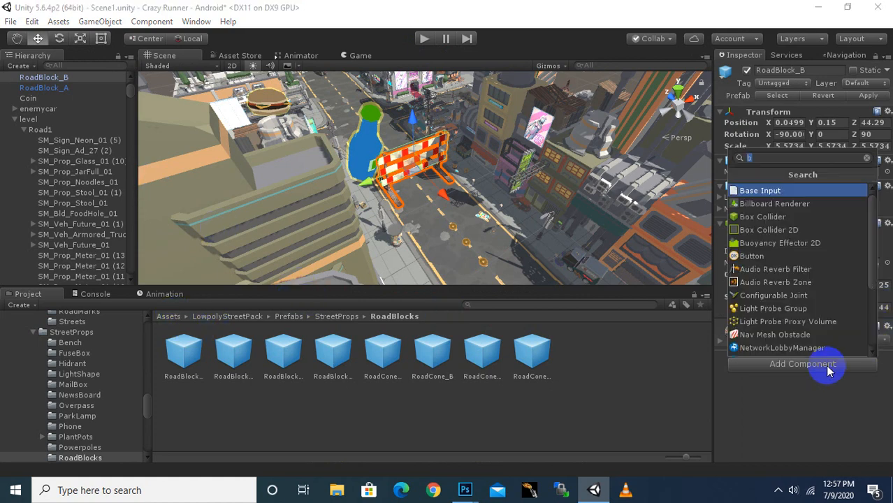
type("kill")
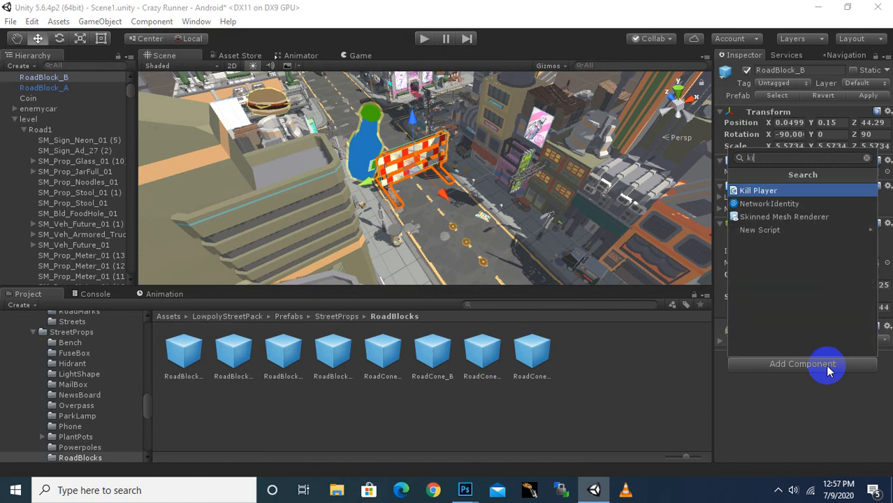
left_click(758, 192)
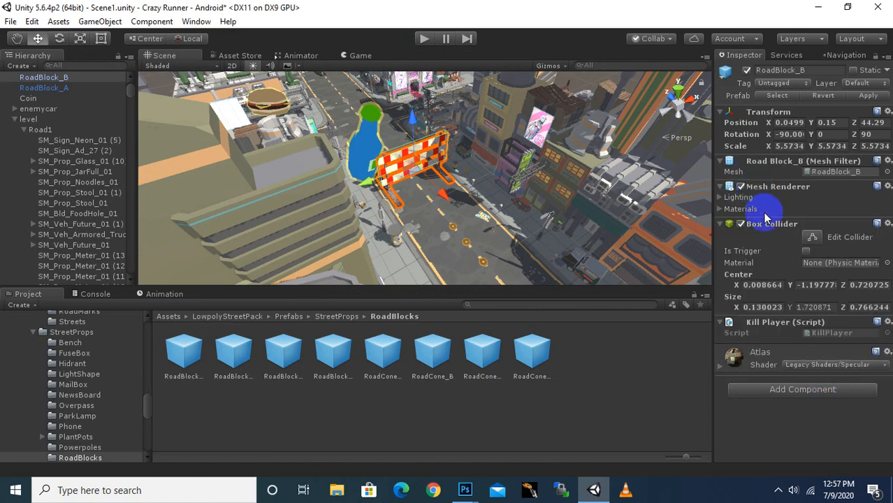
left_click(776, 492)
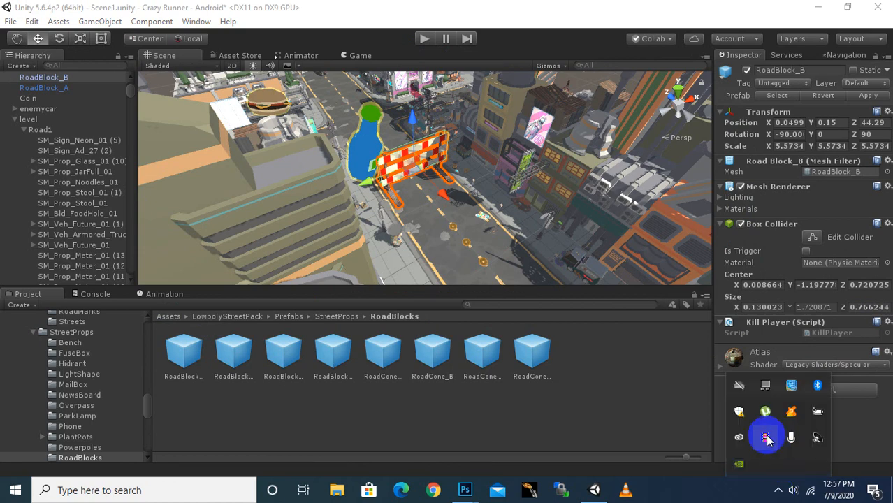
left_click(765, 436)
Play-test the level several times to check how the player collides with and passes under RoadBlock_B, ending with play mode stopped
left_click(424, 38)
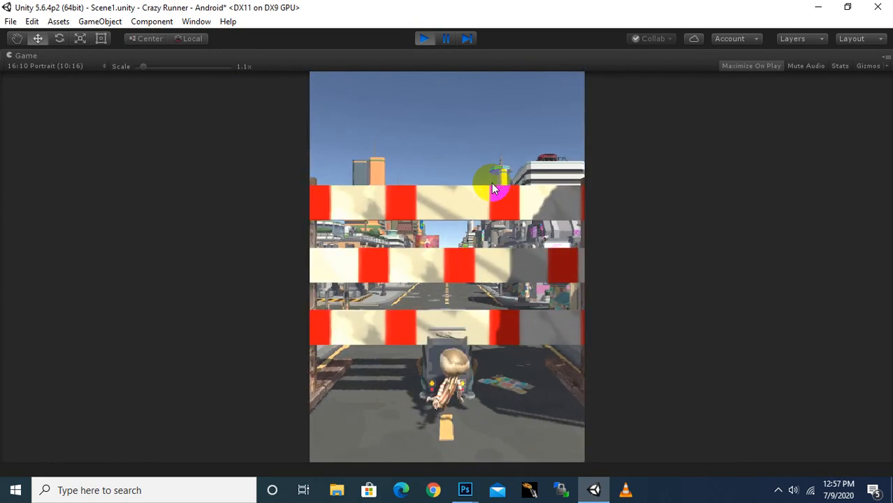
left_click(424, 39)
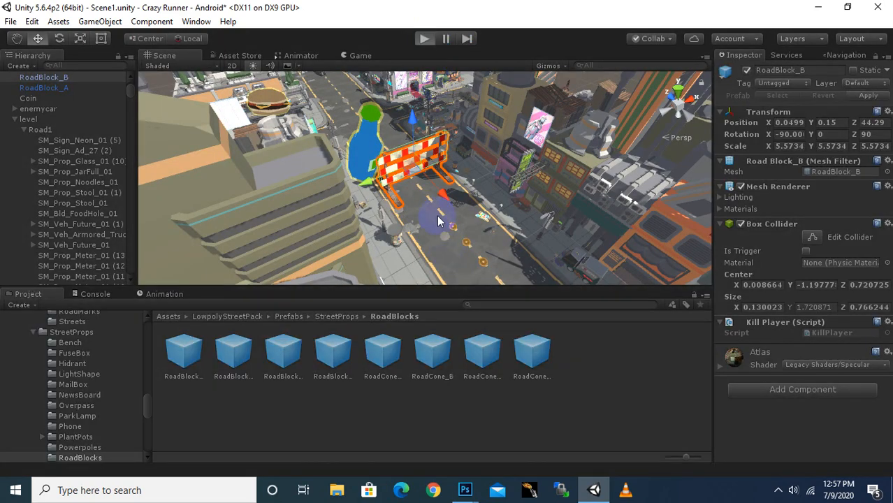
key("ctrl+p")
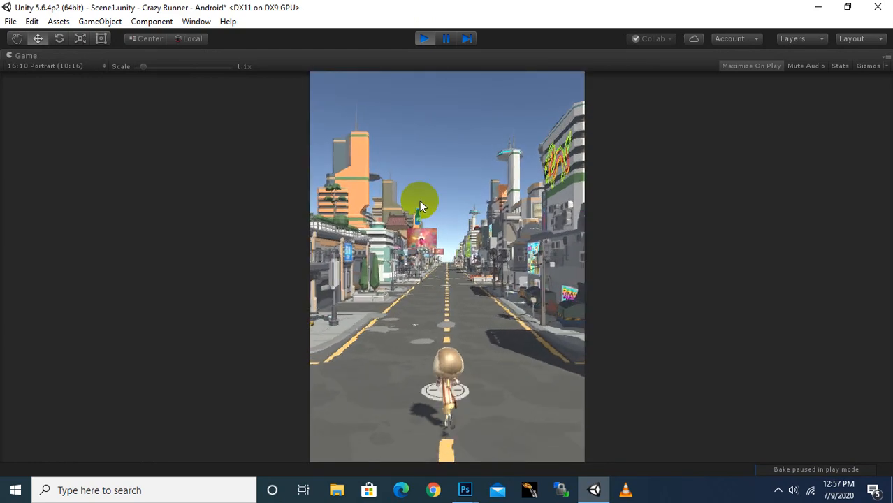
left_click(428, 40)
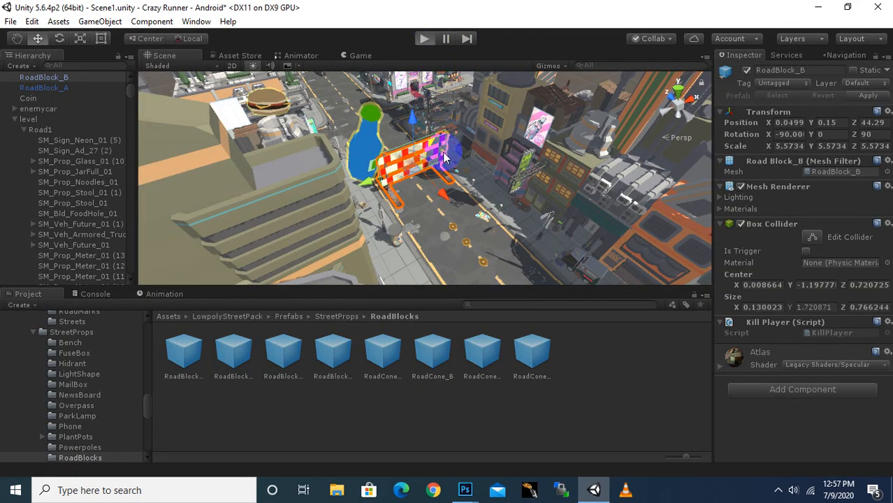
key("ctrl+p")
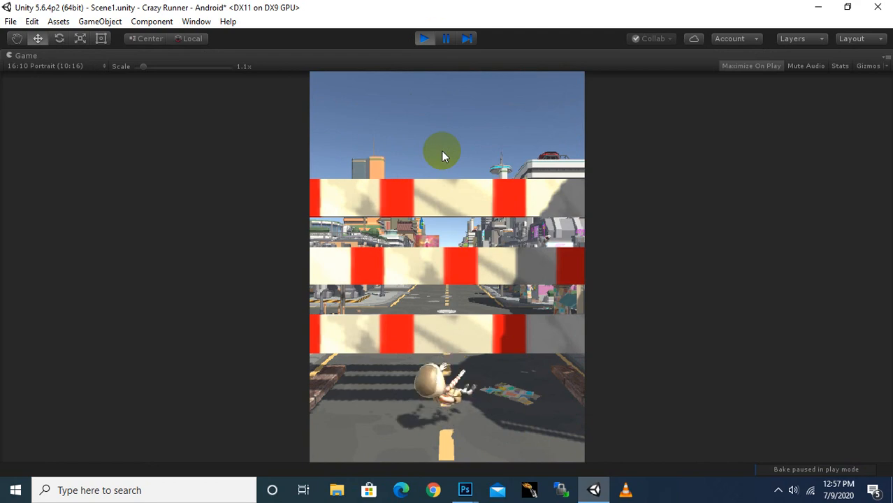
left_click(448, 45)
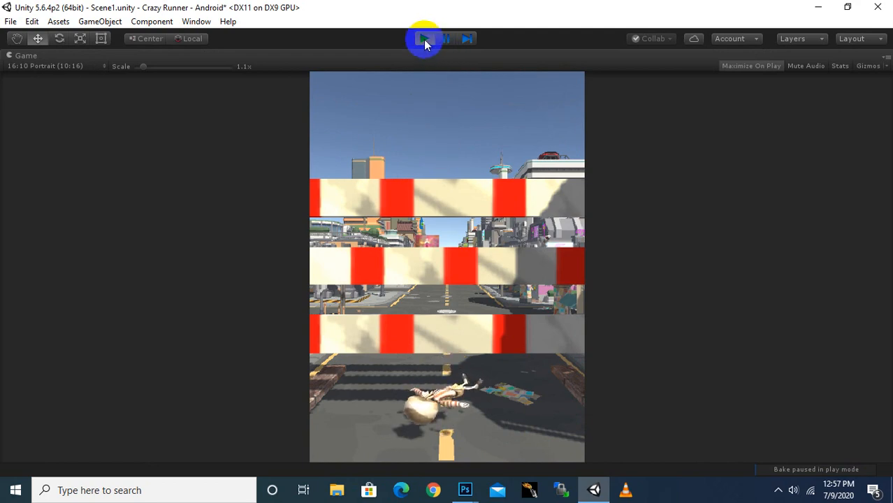
left_click(423, 39)
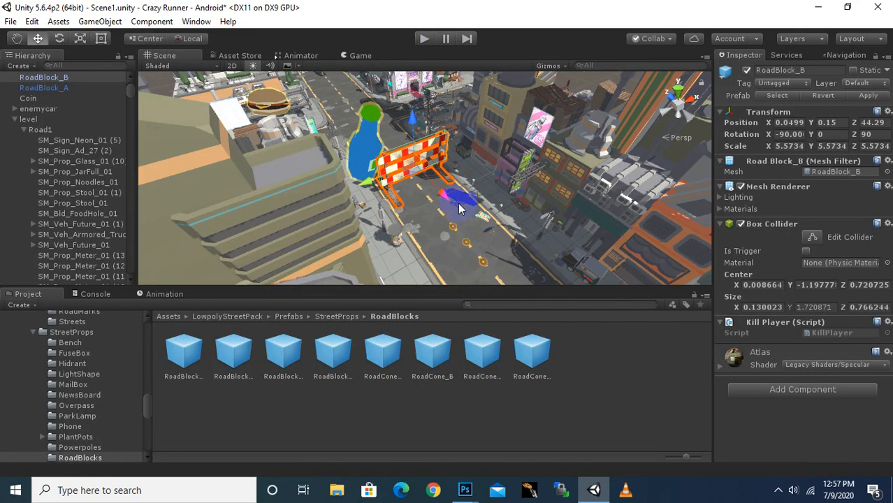
Widen RoadBlock_B across the road by stretching its Y scale to about 6.68
left_click_drag(440, 218, 311, 233, "alt")
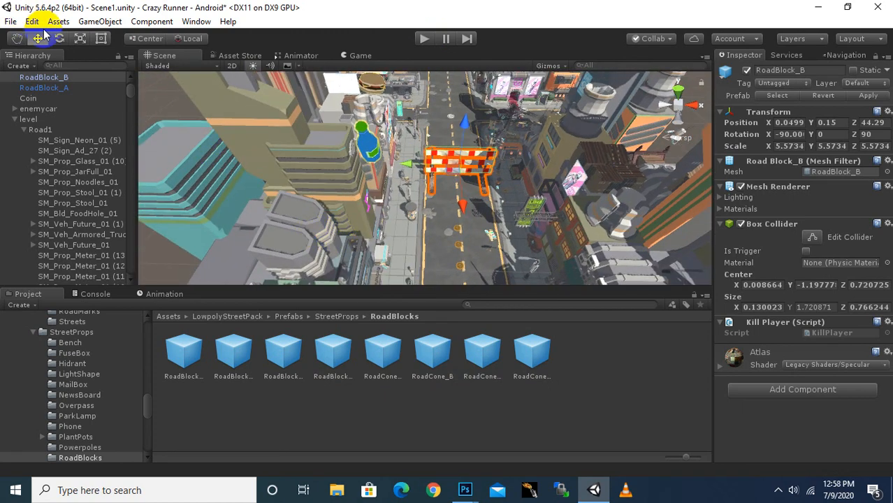
left_click(77, 43)
scroll(525, 197, "up", 5)
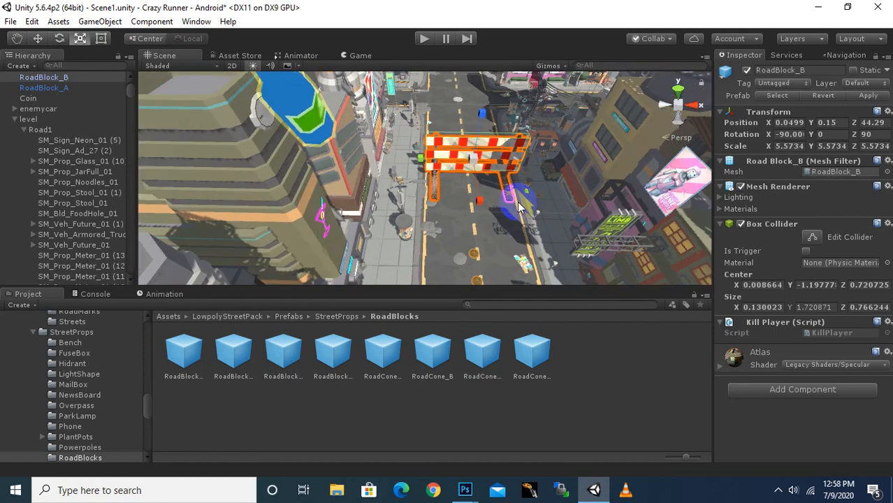
scroll(519, 206, "up", 6)
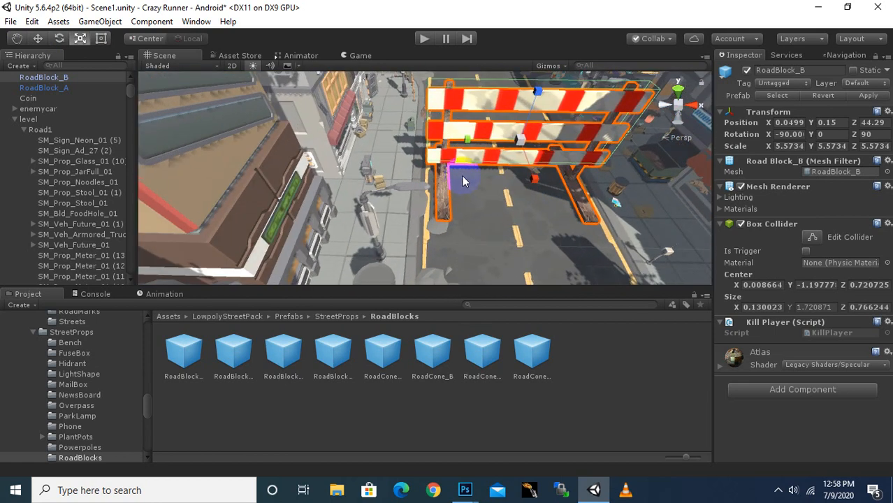
left_click_drag(466, 141, 457, 143)
scroll(491, 187, "down", 5)
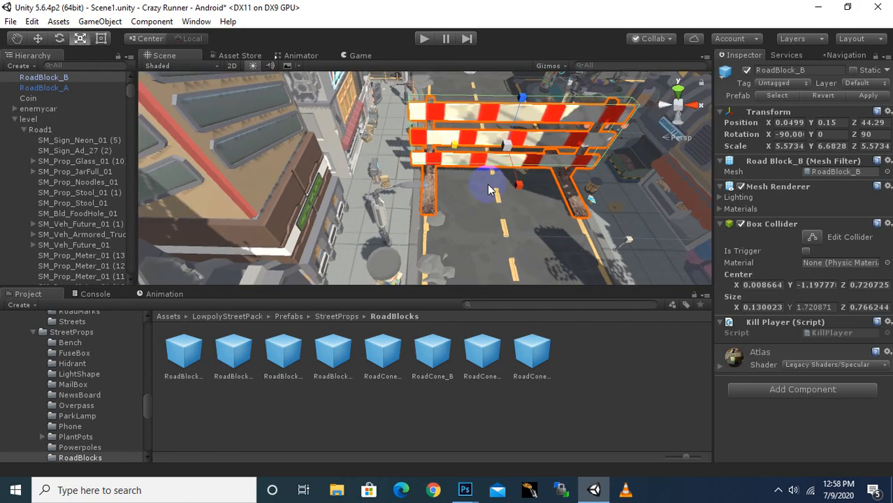
middle_click_drag(509, 257, 482, 224)
scroll(454, 193, "down", 6)
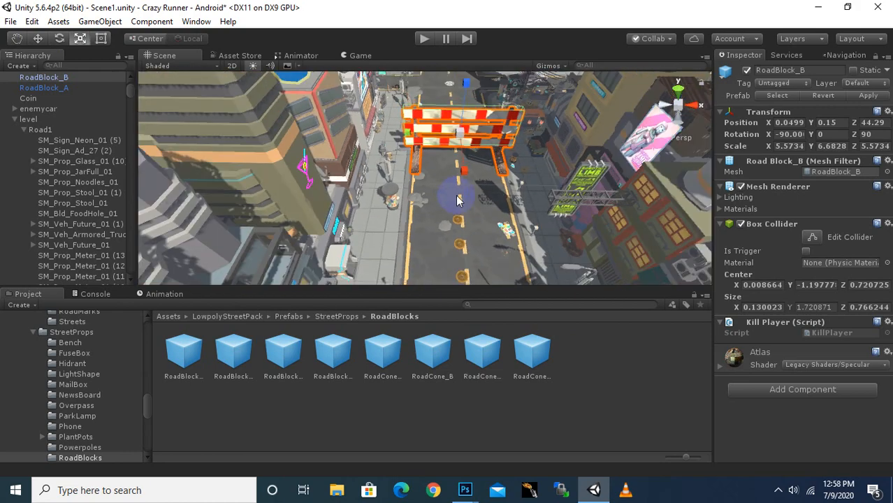
Look along the road from RoadBlock_B to the enemy car and inspect the street section beyond it
middle_click_drag(467, 224, 458, 75)
left_click_drag(459, 234, 509, 149, "alt")
left_click(476, 145)
left_click_drag(448, 218, 500, 237, "alt")
left_click(354, 260)
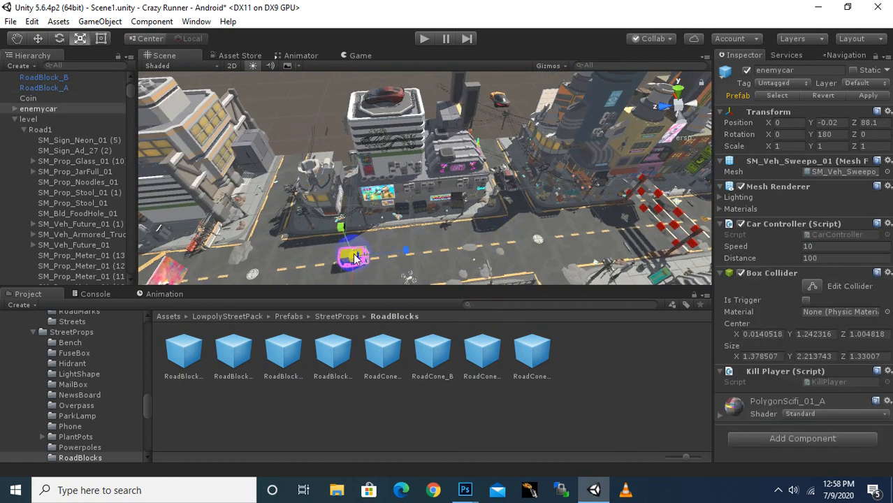
left_click(37, 39)
left_click_drag(389, 243, 596, 244, "alt")
middle_click_drag(476, 242, 468, 206)
scroll(563, 235, "up", 4)
scroll(592, 235, "up", 6)
middle_click_drag(586, 251, 593, 234)
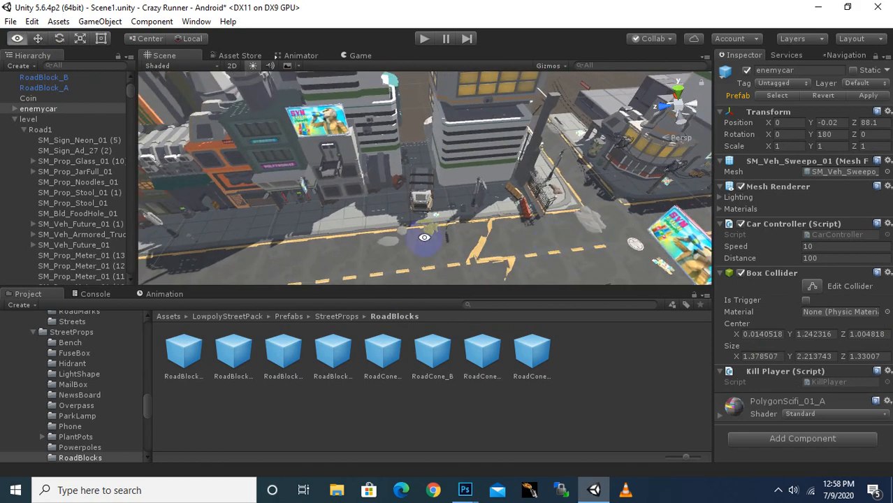
Create an empty game object at the scene root and rename it enemy
left_click(15, 120)
left_click(26, 67)
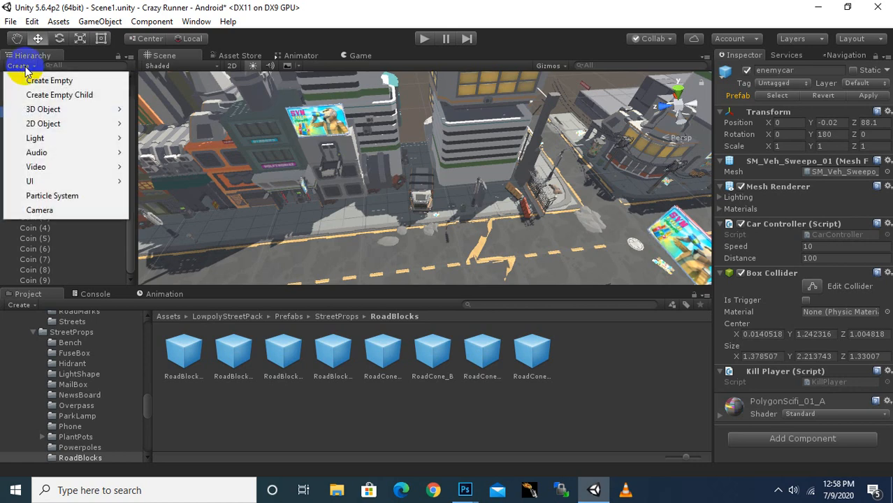
left_click(24, 79)
right_click(61, 282)
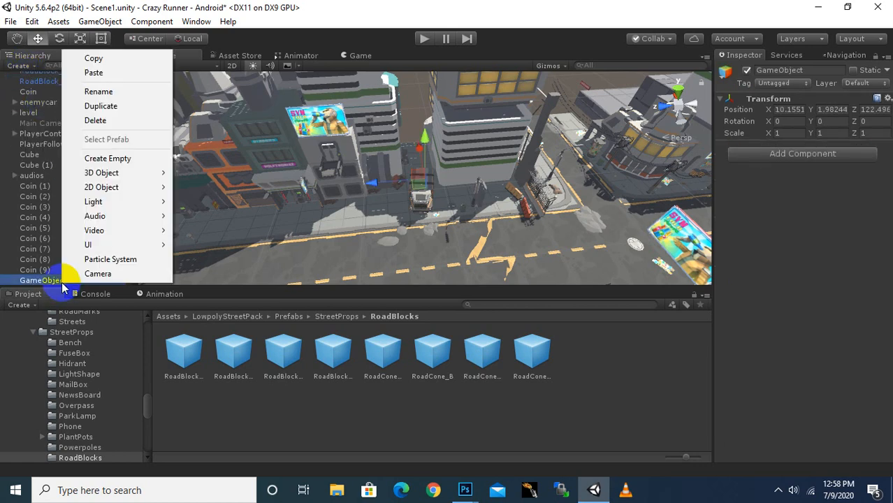
left_click(97, 93)
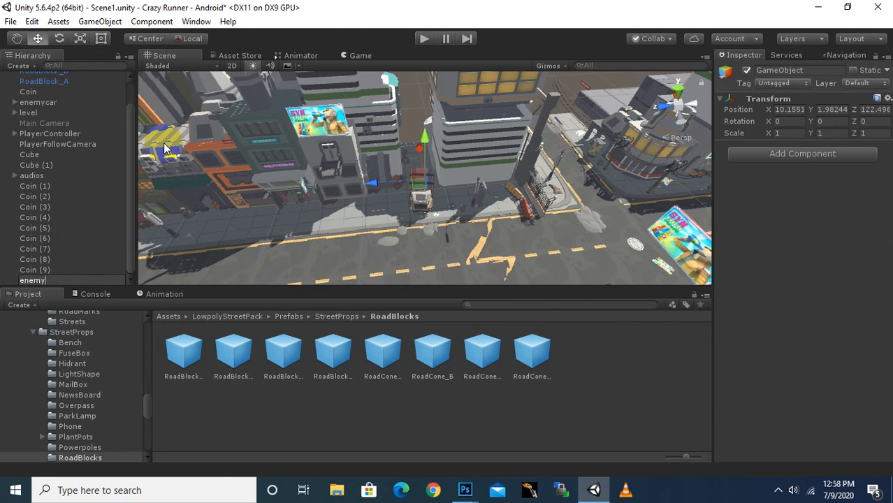
key("Return")
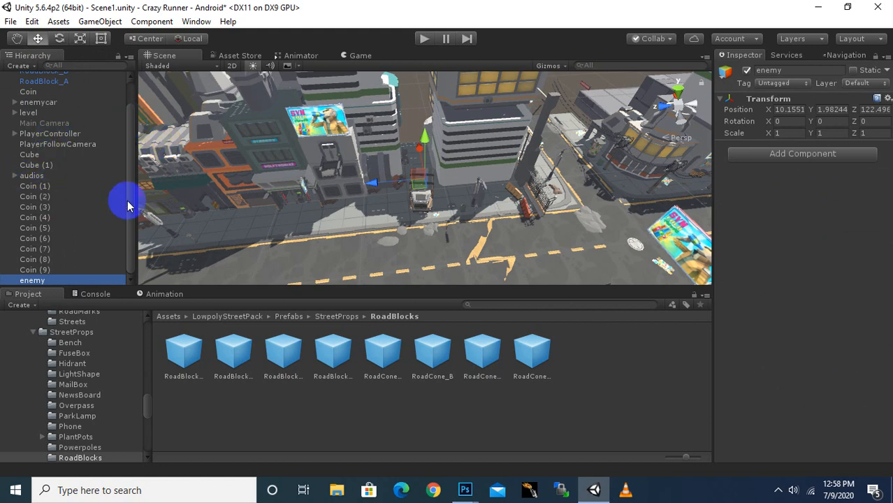
Parent RoadBlock_B, RoadBlock_A and enemycar under the enemy object and collapse the group
left_click_drag(132, 210, 128, 123)
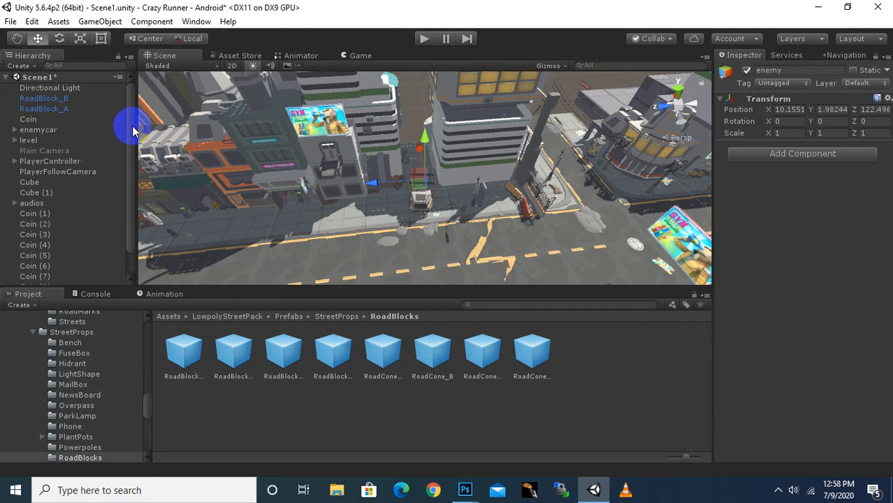
left_click(61, 101)
left_click(63, 110, "ctrl")
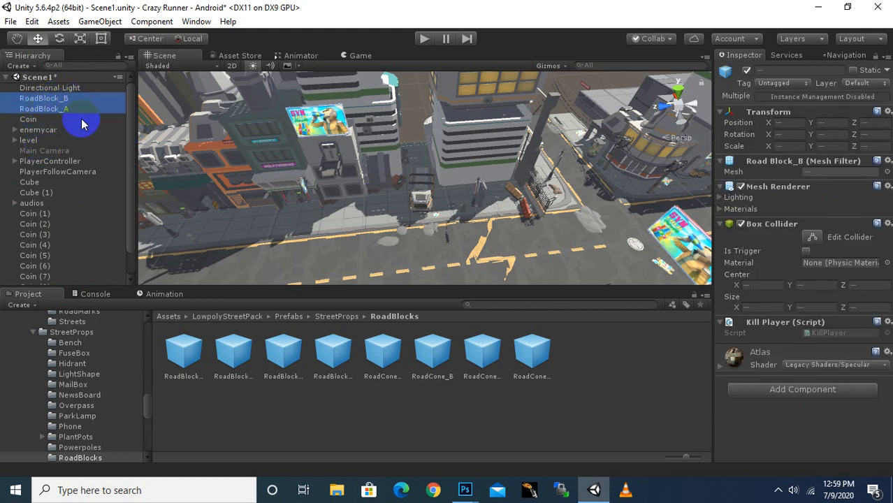
left_click(38, 130, "ctrl")
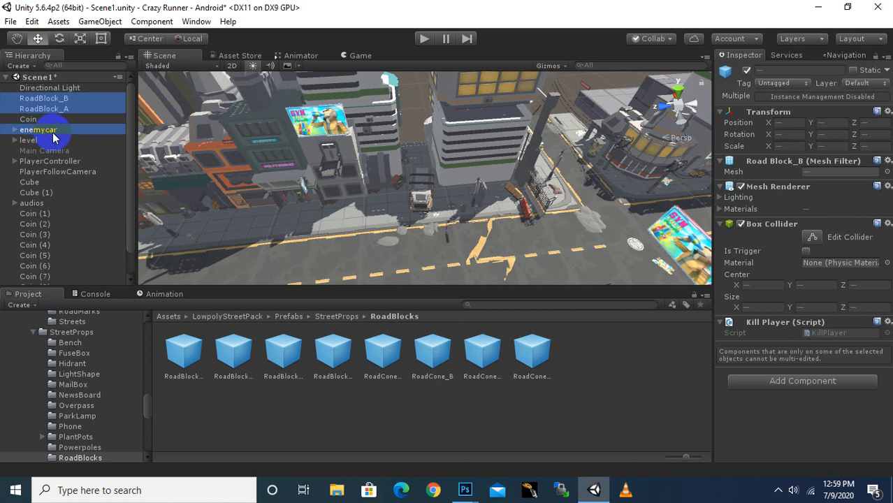
left_click_drag(53, 135, 36, 282)
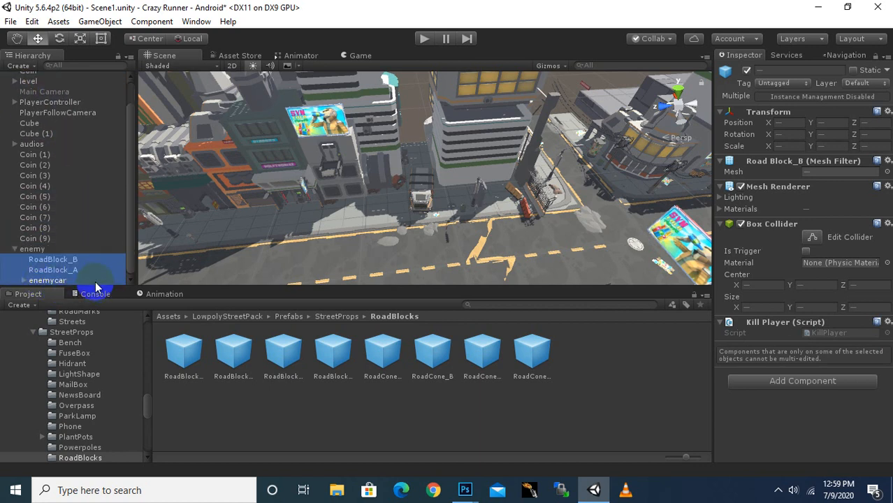
left_click(36, 250)
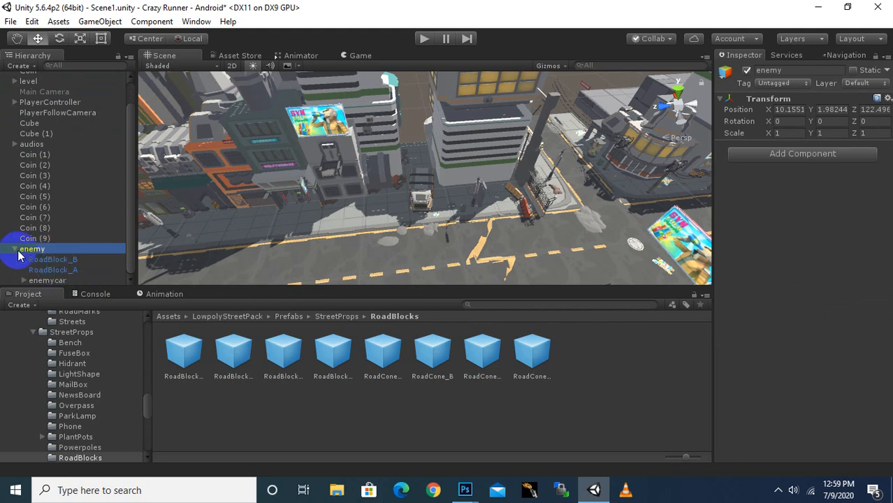
left_click(15, 250)
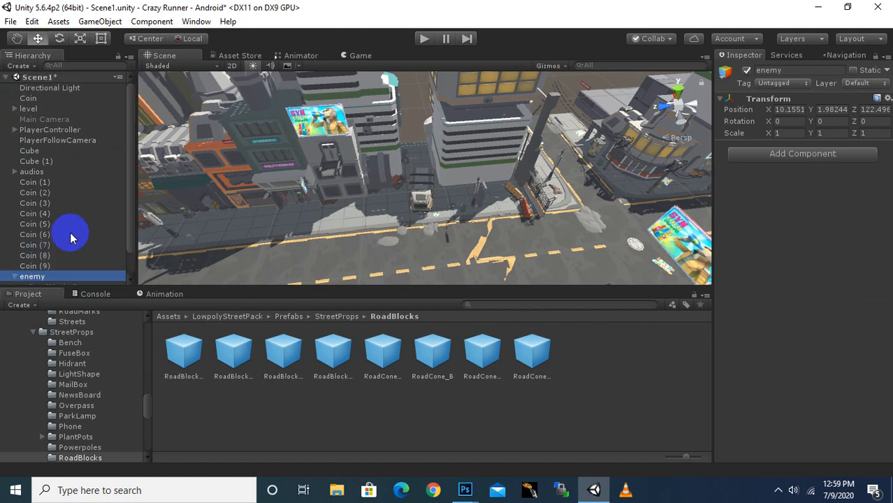
left_click(14, 276)
left_click(15, 250)
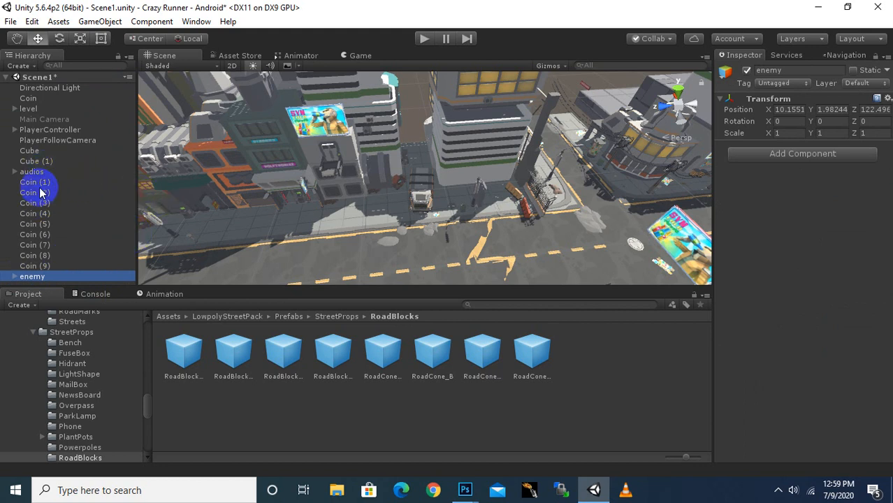
Create another empty game object at the scene root and rename it coins
left_click(24, 67)
left_click(43, 80)
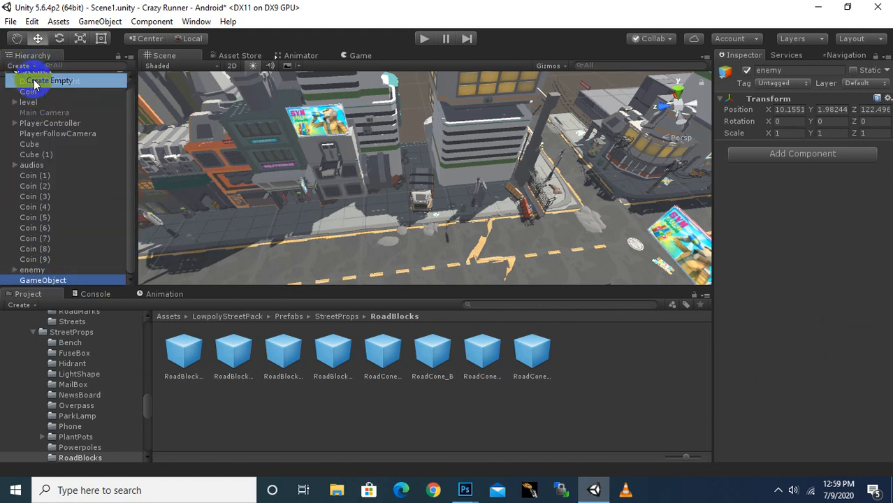
left_click(64, 280)
right_click(64, 280)
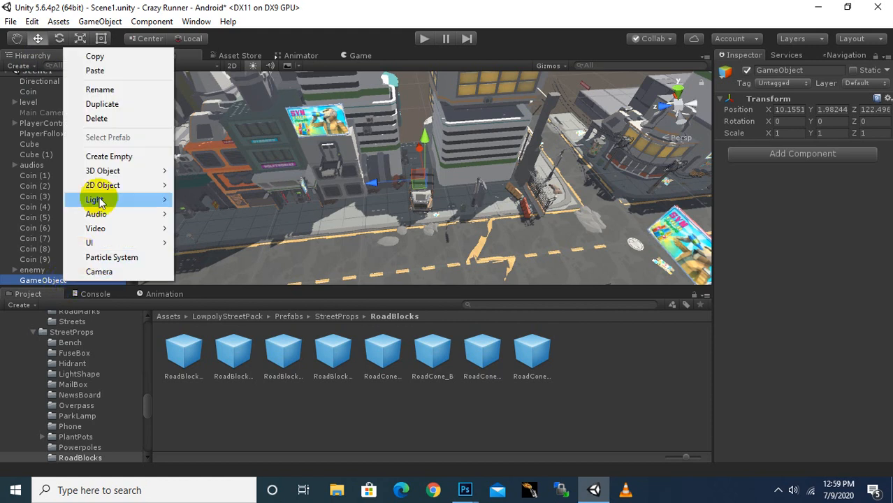
left_click(104, 88)
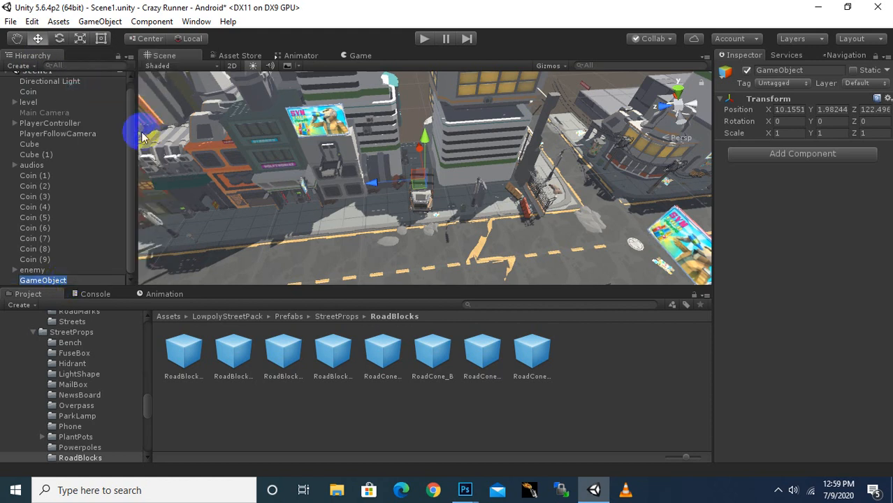
type("coins")
key("Return")
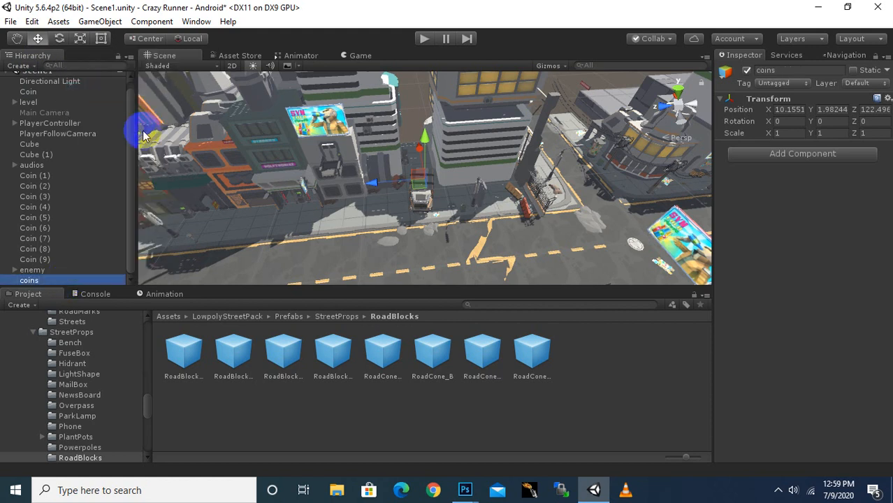
Parent Coin (1) through Coin (9) and the original Coin under the coins object, then collapse the group
left_click(40, 176)
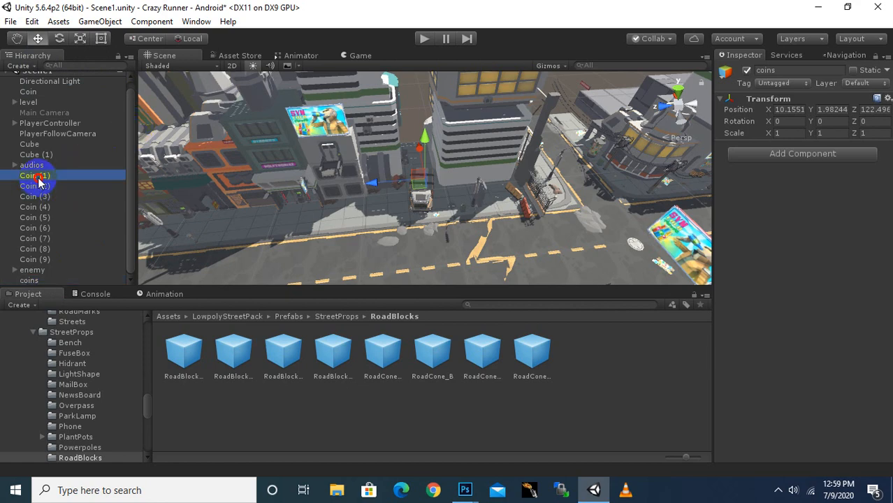
left_click(41, 260, "shift")
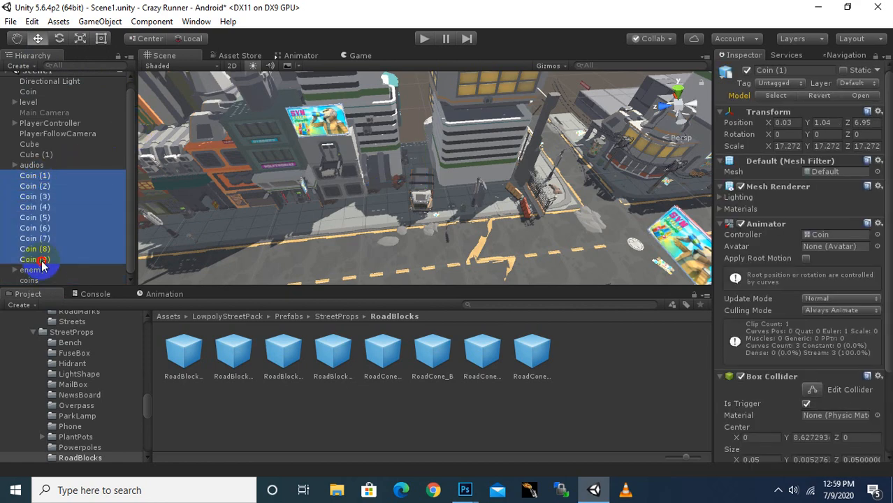
left_click_drag(40, 259, 37, 280)
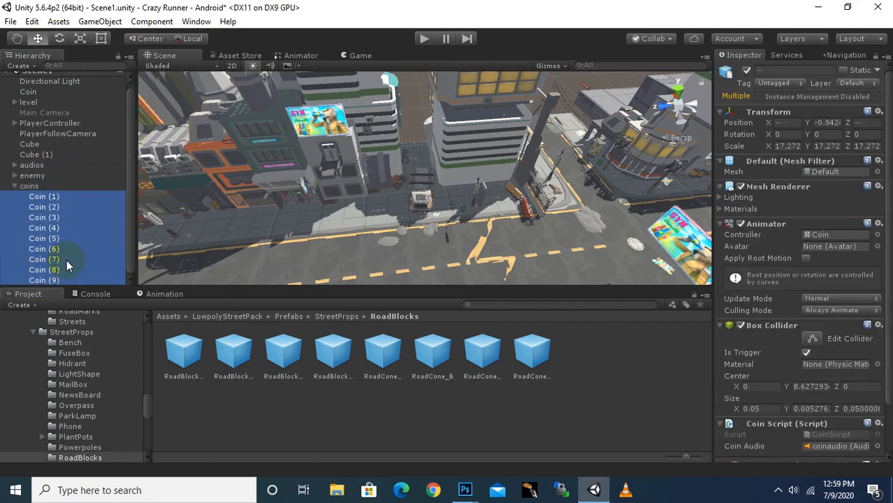
scroll(44, 157, "up", 1)
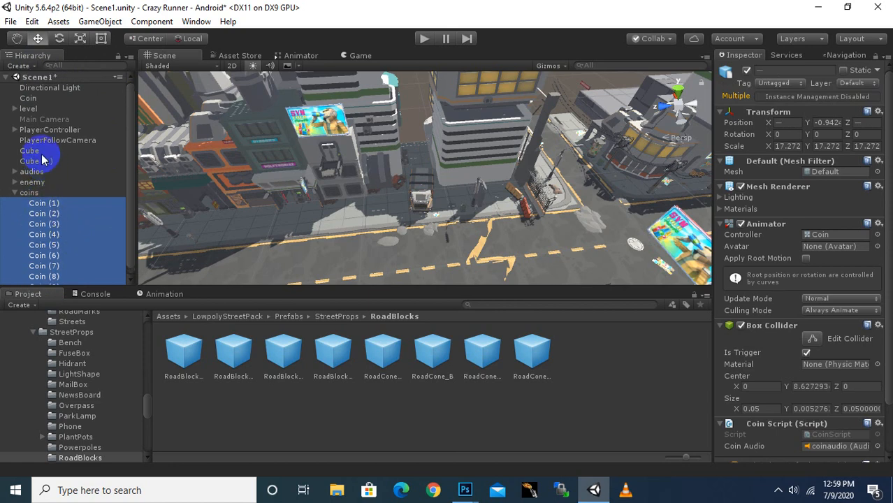
left_click_drag(28, 102, 45, 191)
left_click(29, 176)
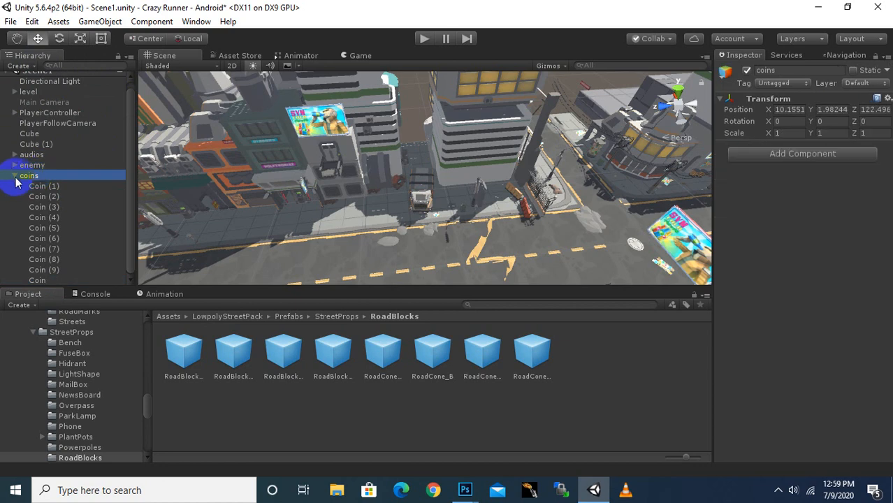
left_click(14, 175)
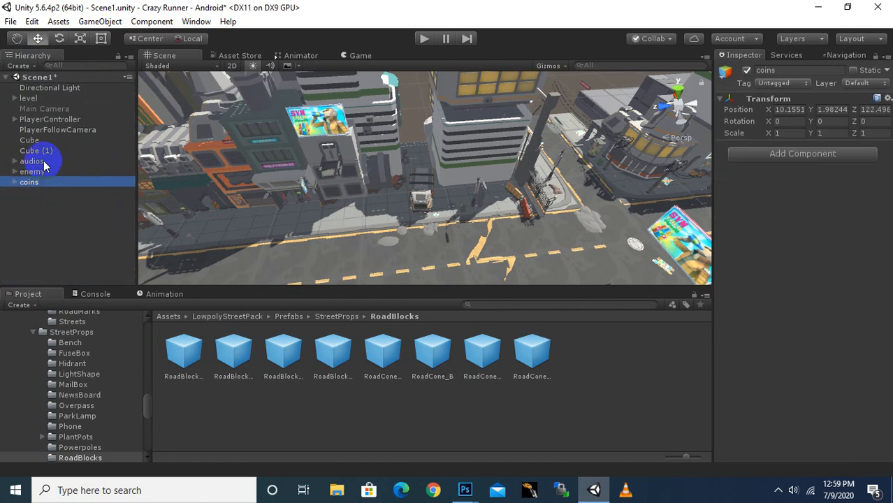
Examine the Cube (1) billboard over the road up close and check the transform of Cube
left_click(39, 153)
scroll(420, 222, "down", 2)
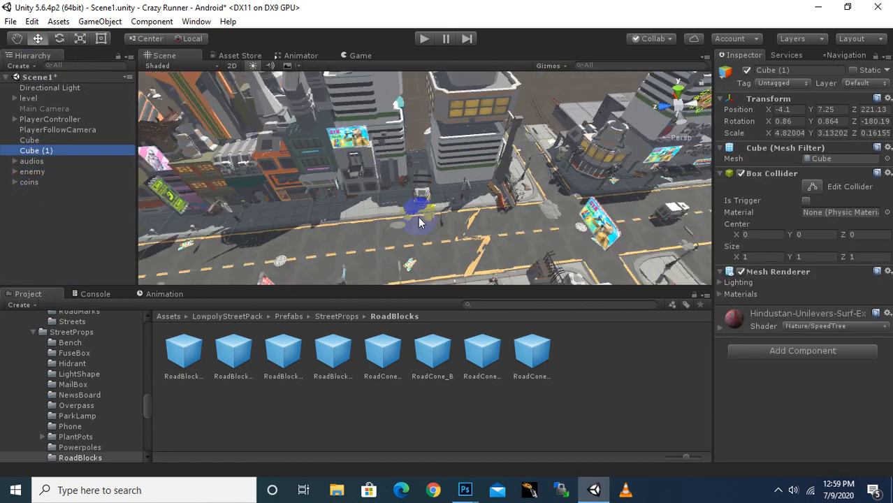
key("f")
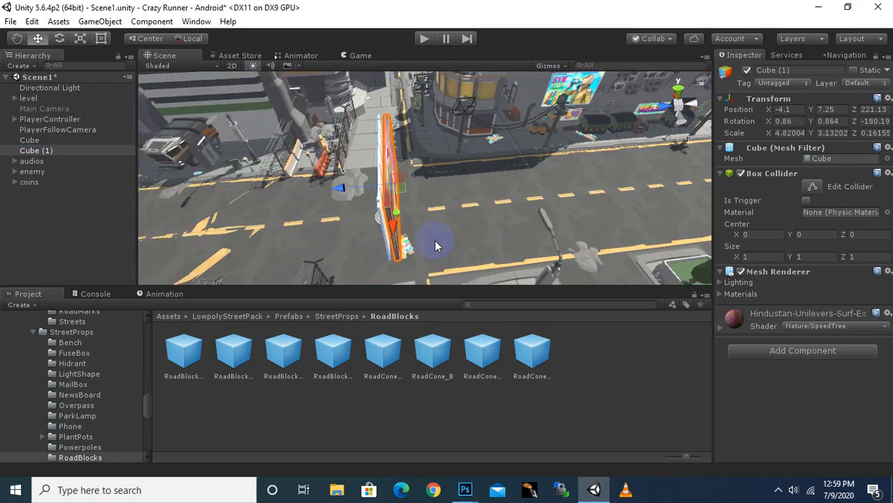
left_click_drag(498, 264, 161, 202, "alt")
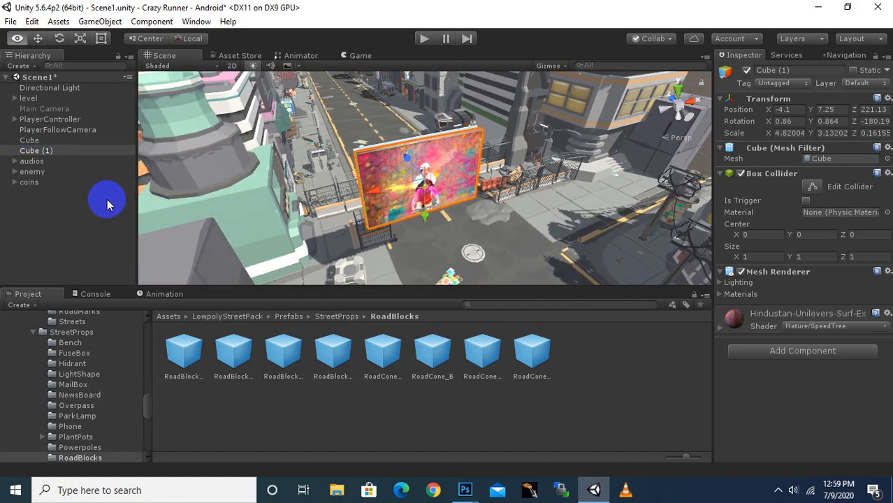
left_click(42, 142)
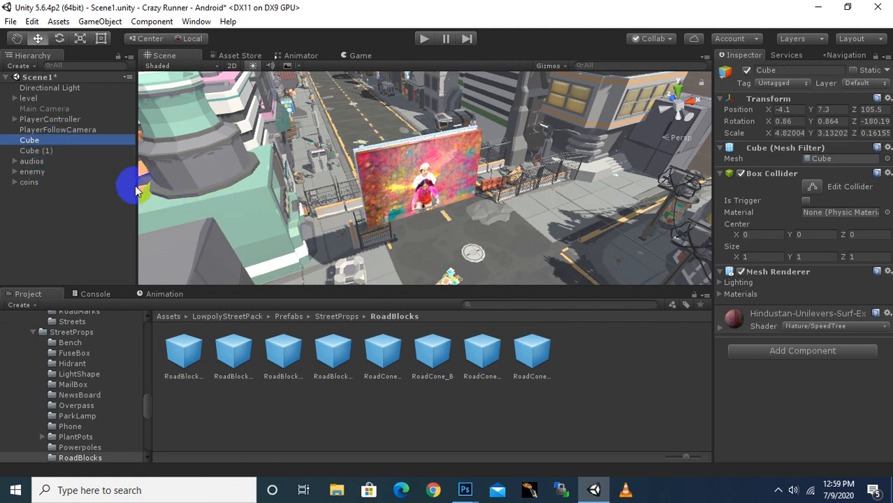
Examine the extent of the whole level object, its city wall tower and the road layout from above
left_click(29, 98)
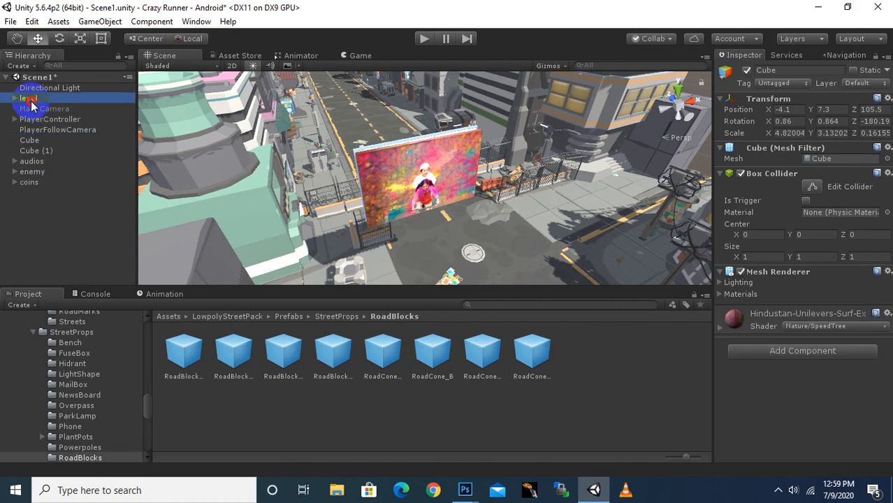
scroll(347, 185, "down", 10)
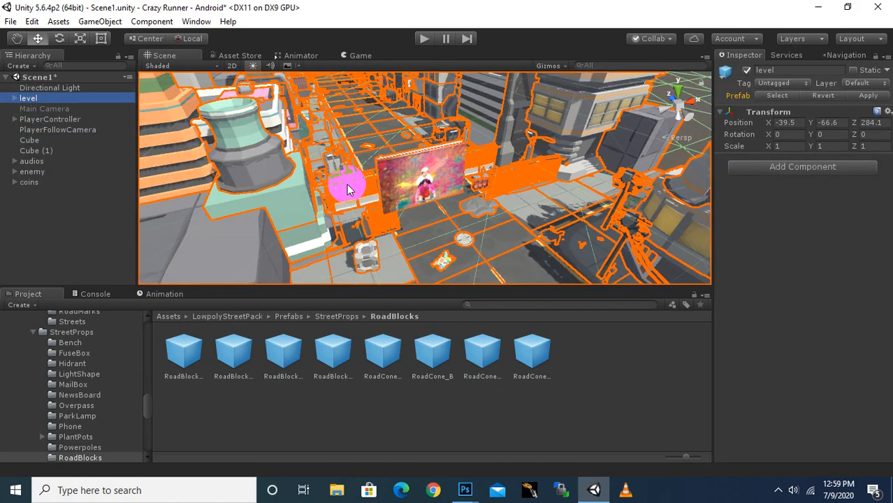
scroll(347, 185, "down", 7)
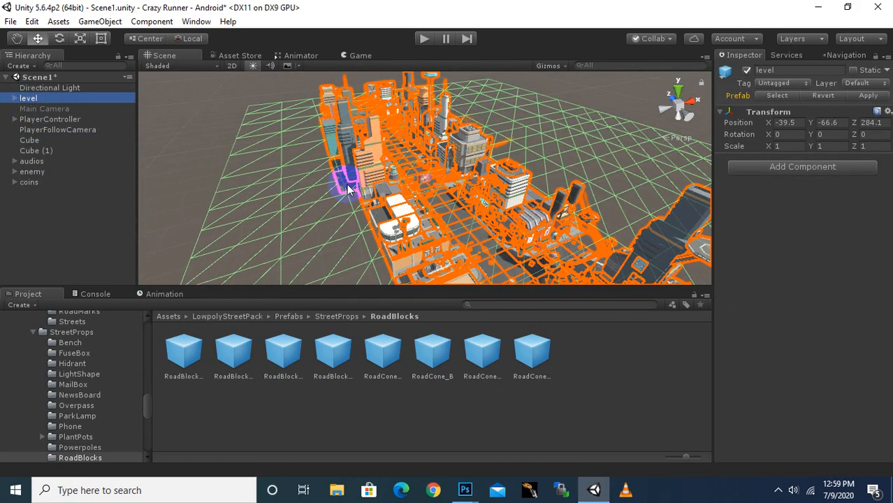
middle_click_drag(555, 239, 425, 145)
scroll(421, 144, "up", 2)
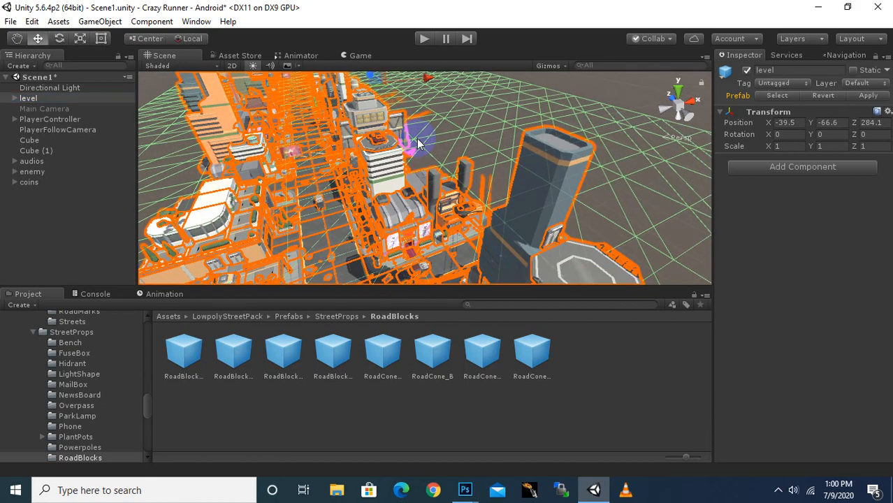
scroll(423, 153, "down", 12)
scroll(415, 195, "down", 2)
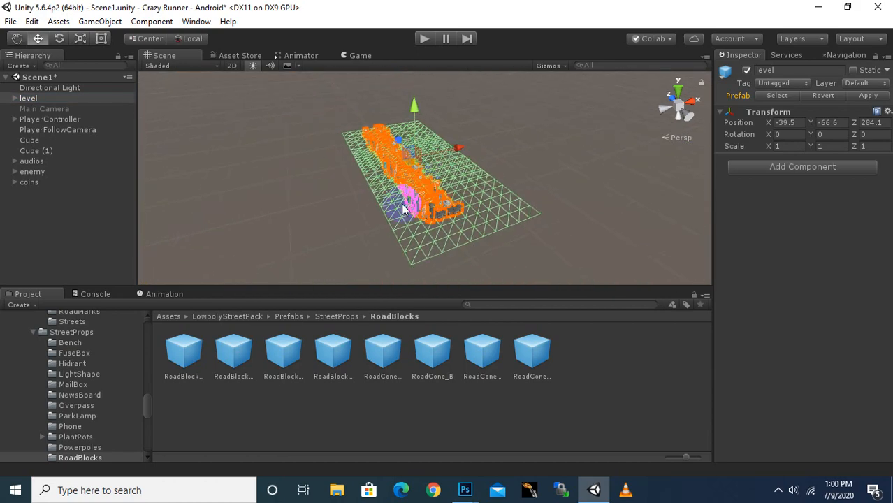
scroll(409, 239, "up", 5)
left_click_drag(384, 243, 517, 243, "alt")
middle_click_drag(517, 244, 444, 265)
scroll(455, 229, "up", 8)
scroll(460, 203, "up", 4)
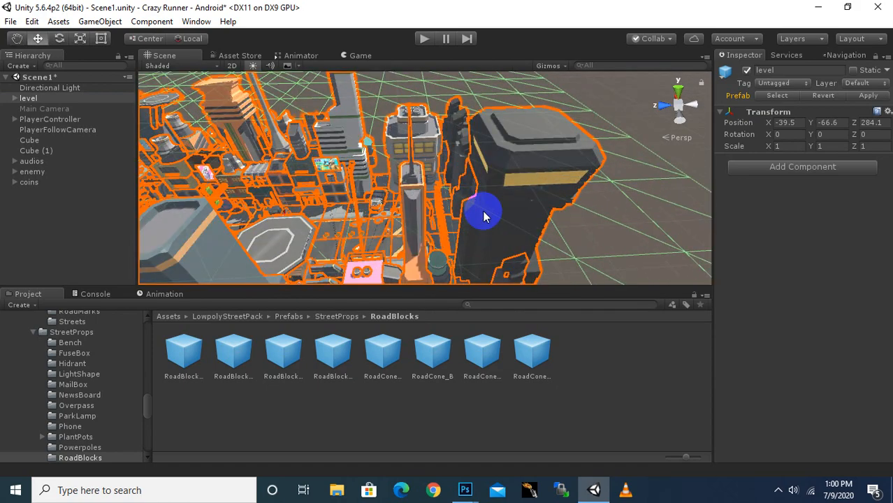
left_click(492, 214)
left_click_drag(373, 264, 534, 220, "alt")
scroll(534, 219, "down", 4)
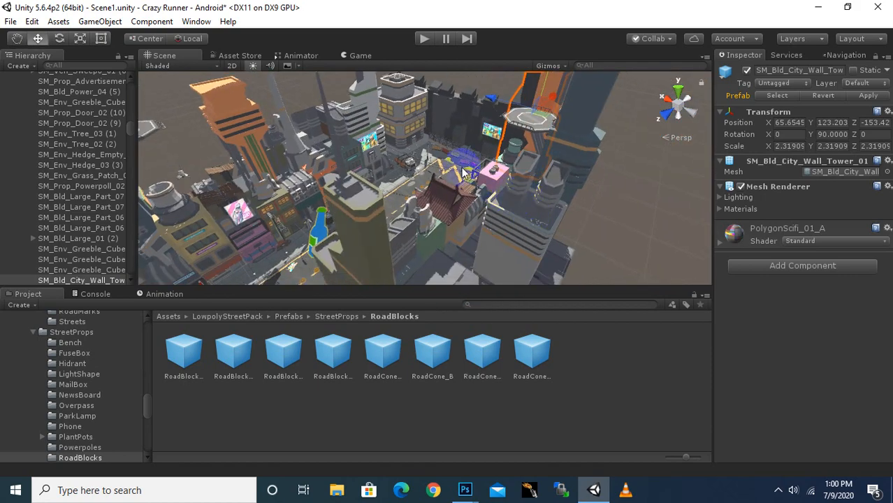
left_click_drag(450, 155, 518, 153, "alt")
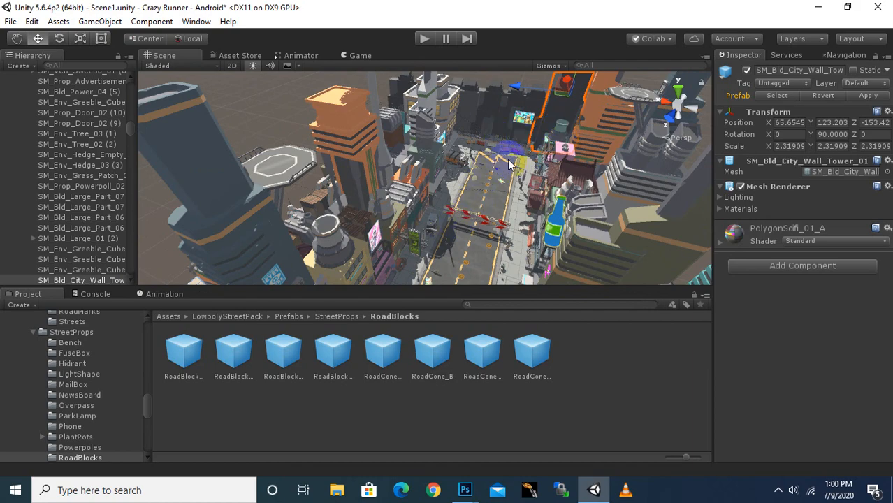
Examine the full length of the road and surrounding buildings from above, including a yellow road line piece
scroll(510, 183, "down", 3)
middle_click_drag(456, 257, 486, 188)
scroll(486, 188, "down", 4)
scroll(448, 259, "up", 3)
middle_click_drag(448, 259, 462, 222)
scroll(461, 223, "down", 3)
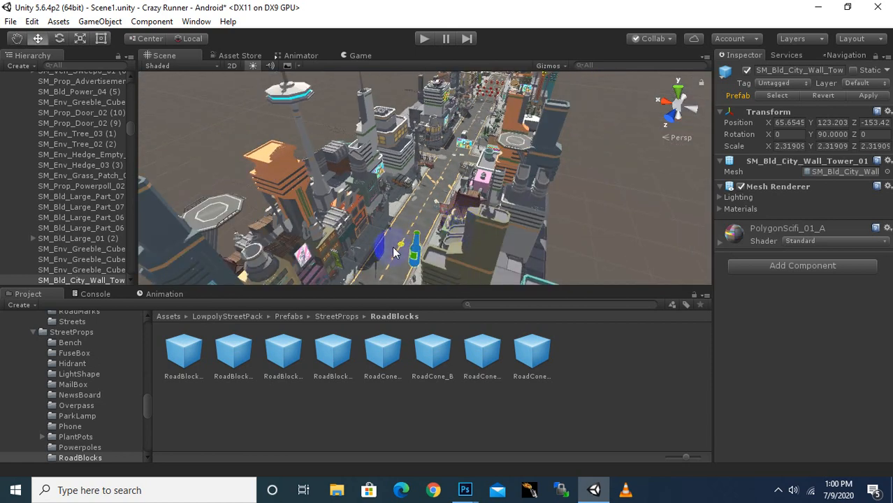
left_click(429, 223)
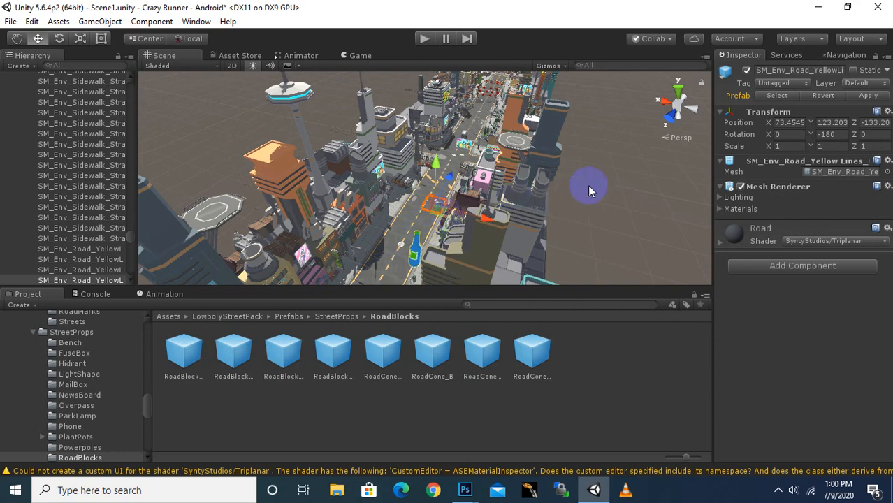
middle_click_drag(589, 188, 570, 252)
scroll(588, 192, "down", 3)
scroll(497, 192, "up", 3)
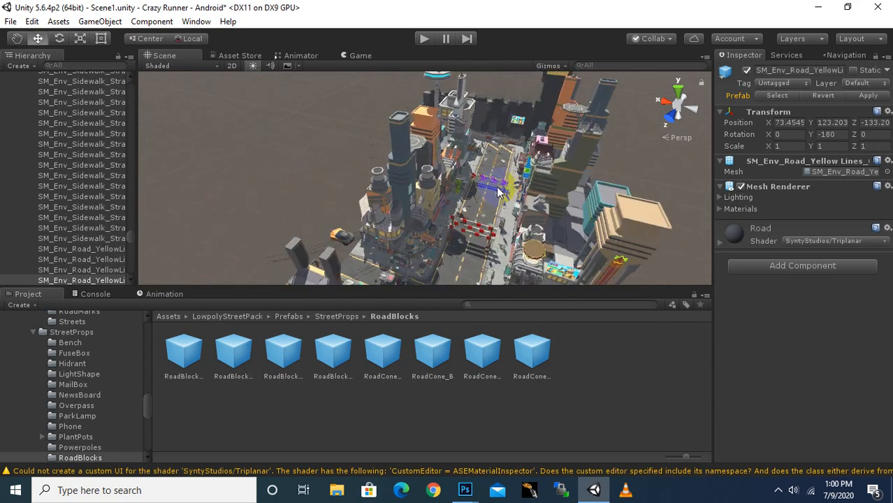
Examine the city wall, its billboard and its corner tower at the end of the road
scroll(498, 192, "up", 2)
middle_click_drag(500, 165, 473, 217)
scroll(454, 243, "up", 3)
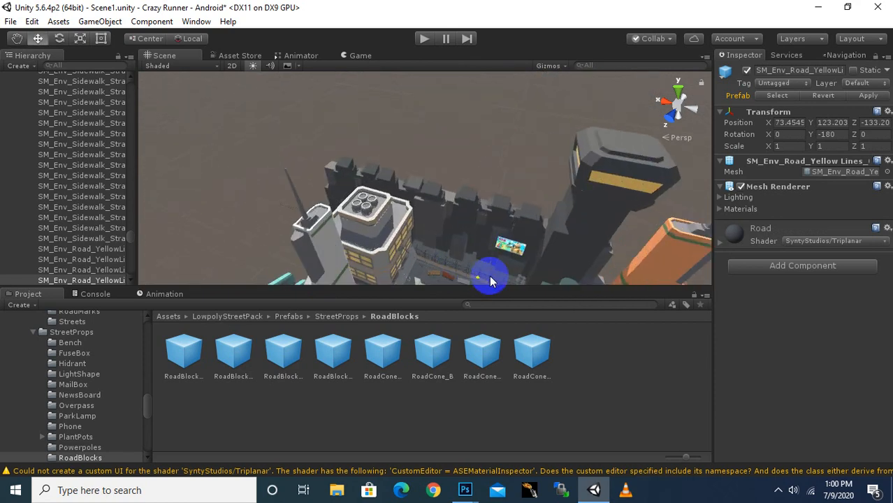
middle_click_drag(490, 276, 425, 224)
scroll(425, 224, "up", 3)
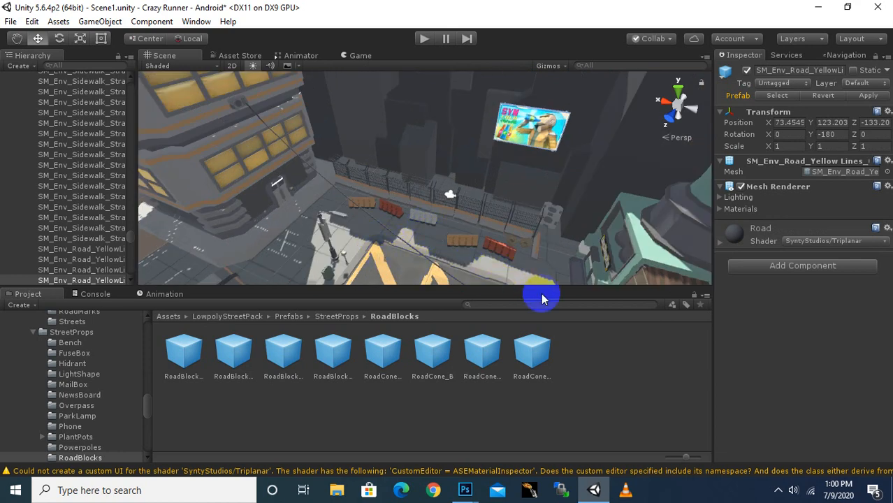
scroll(563, 226, "down", 5)
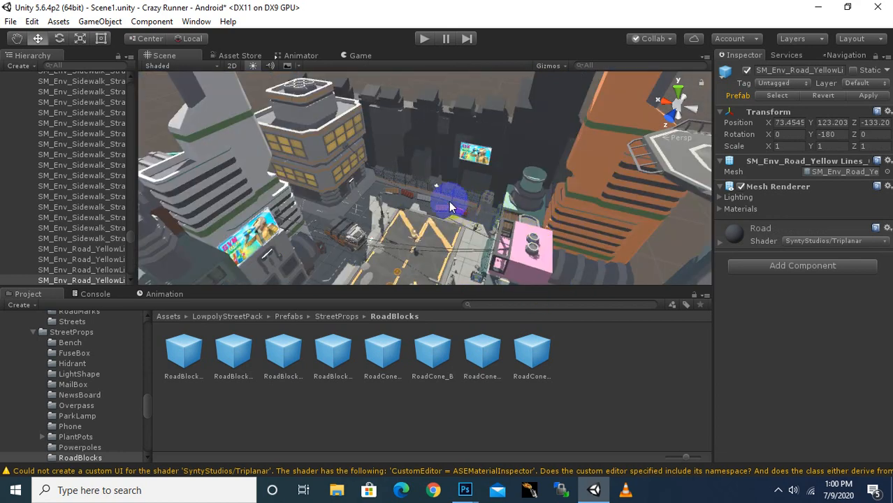
left_click(421, 158)
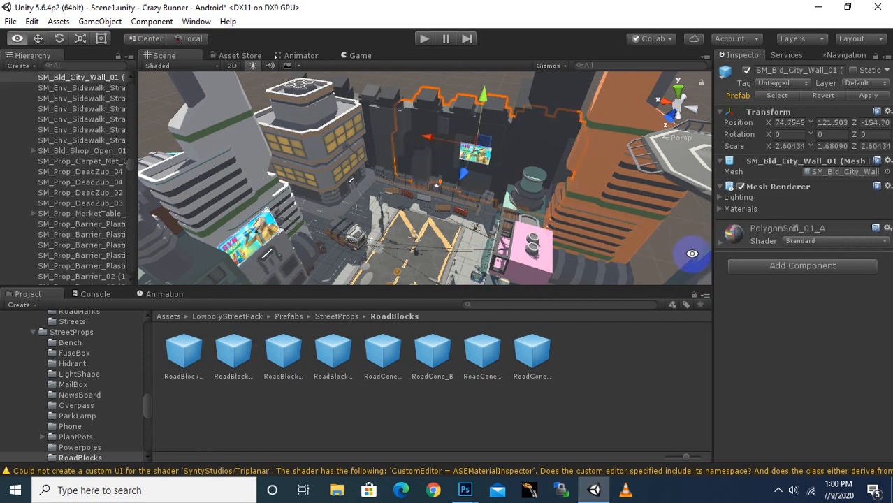
left_click_drag(687, 257, 541, 245, "alt")
left_click(549, 231)
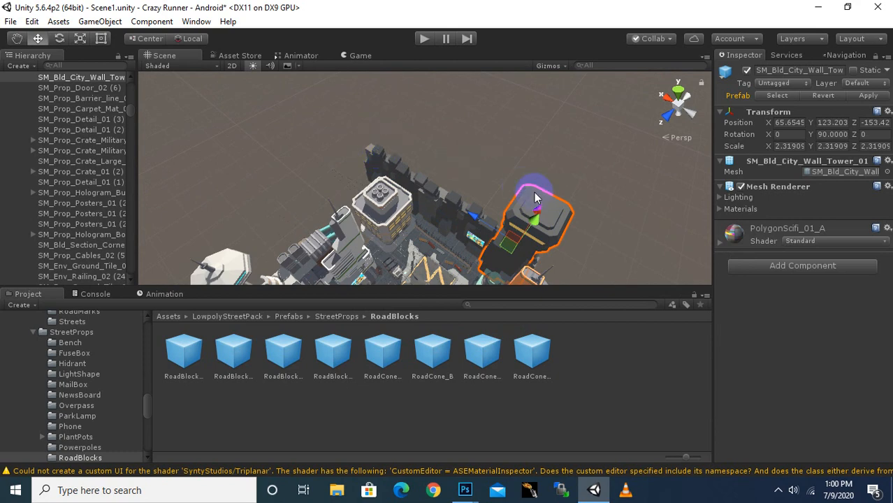
left_click_drag(557, 217, 420, 275, "alt")
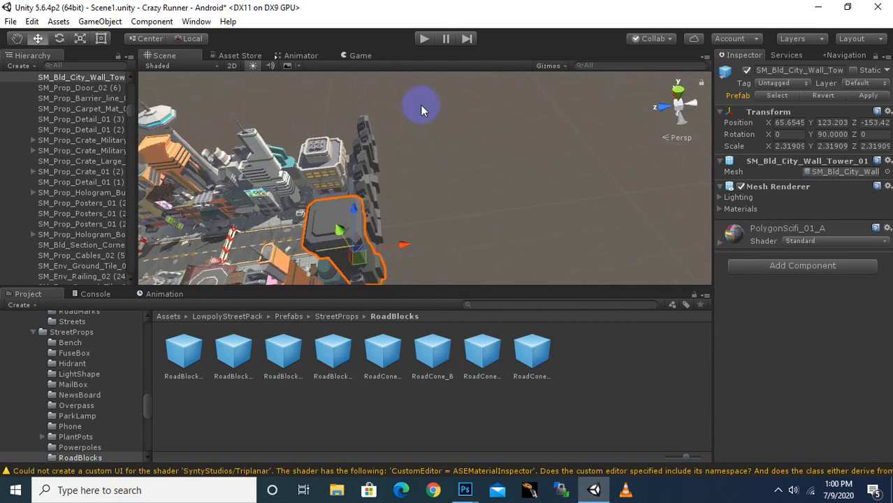
Select the city wall, tower and adjoining props at the road's end and move them to the scene root below Directional Light
left_click_drag(419, 105, 342, 306)
left_click(347, 244, "shift")
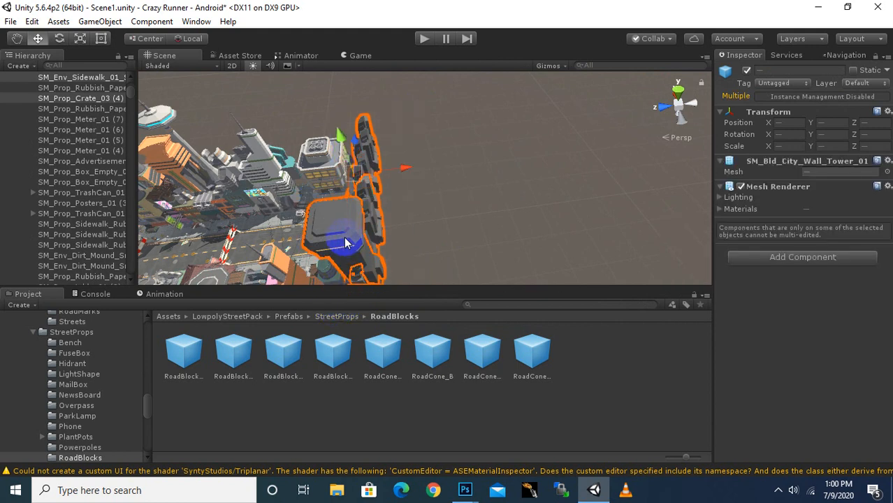
left_click_drag(440, 238, 420, 137, "alt")
scroll(400, 167, "up", 5)
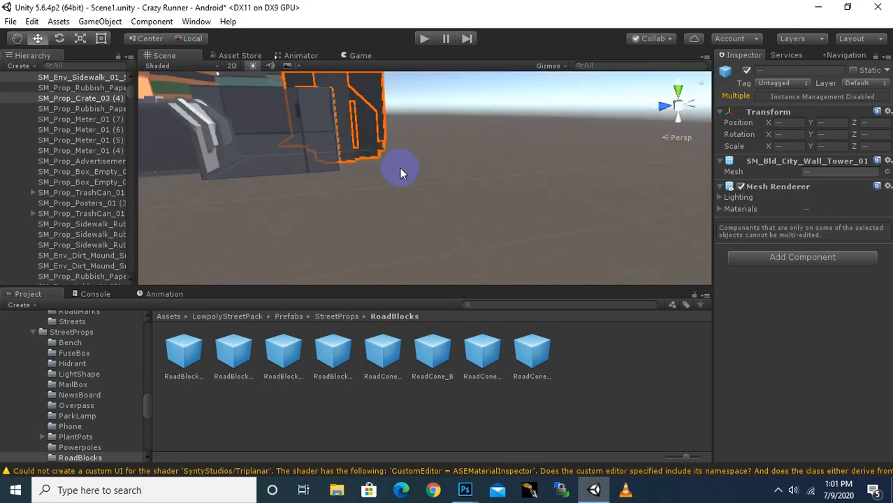
middle_click_drag(392, 171, 503, 252)
scroll(502, 250, "down", 3)
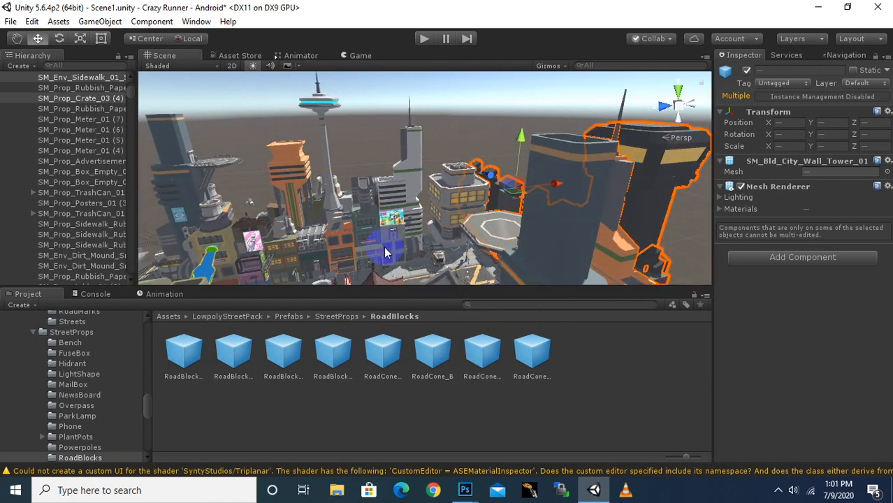
scroll(98, 232, "up", 10)
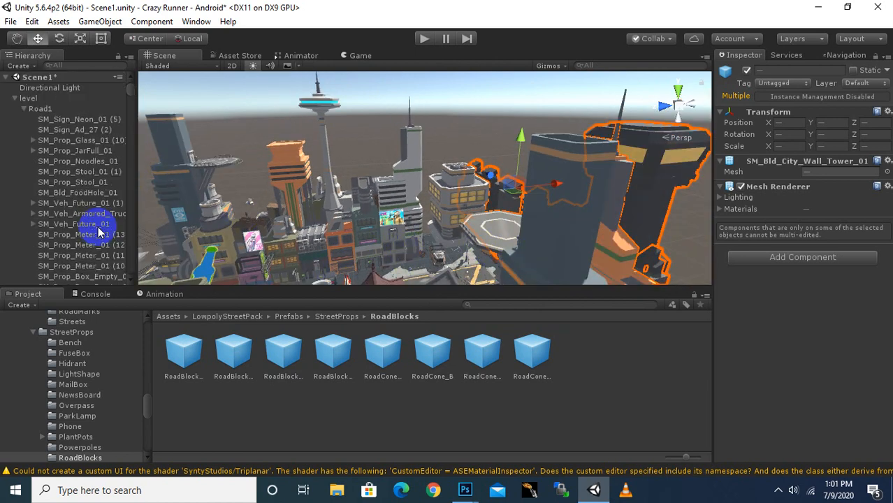
scroll(100, 233, "down", 10)
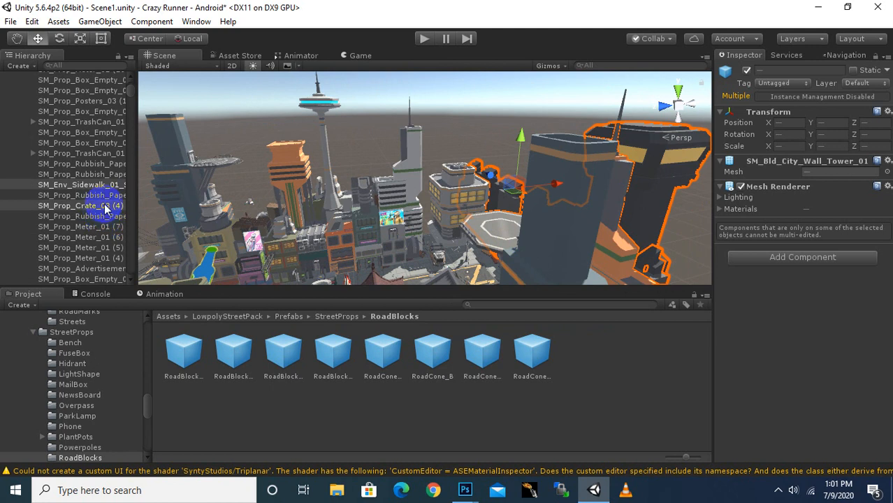
left_click_drag(93, 190, 64, 92)
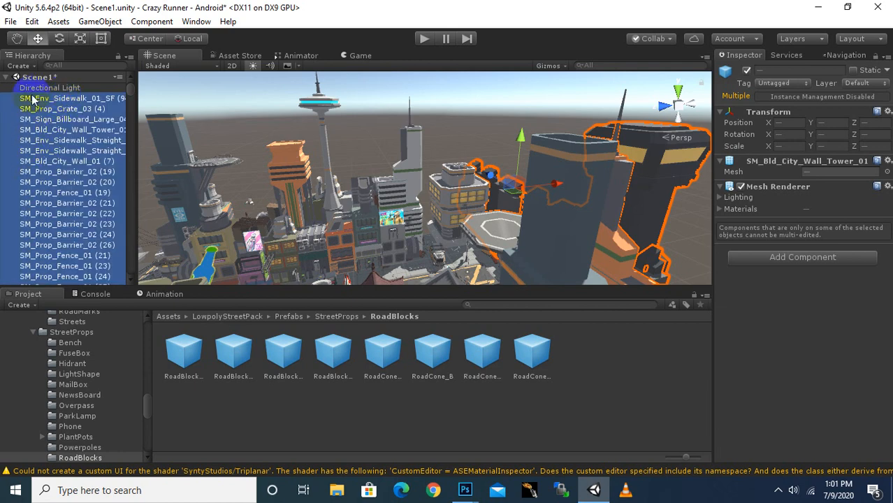
Create an empty game object at the scene root and rename it enterance
left_click(19, 66)
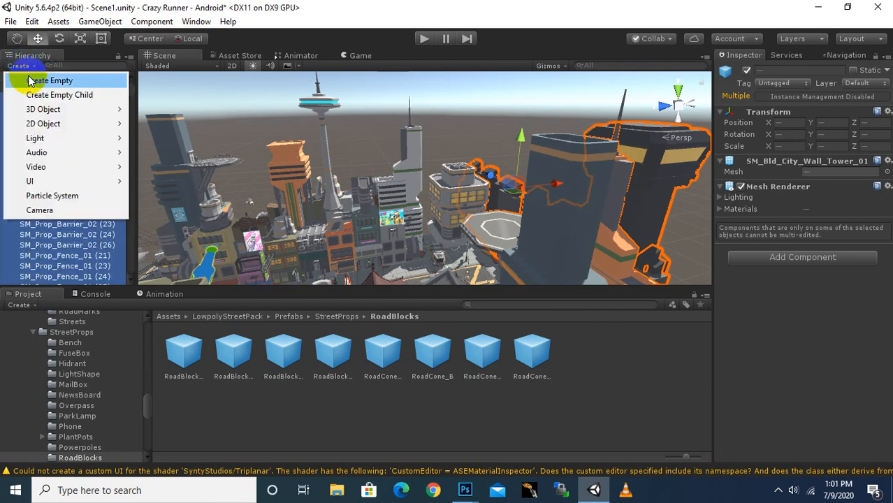
left_click(31, 79)
right_click(43, 280)
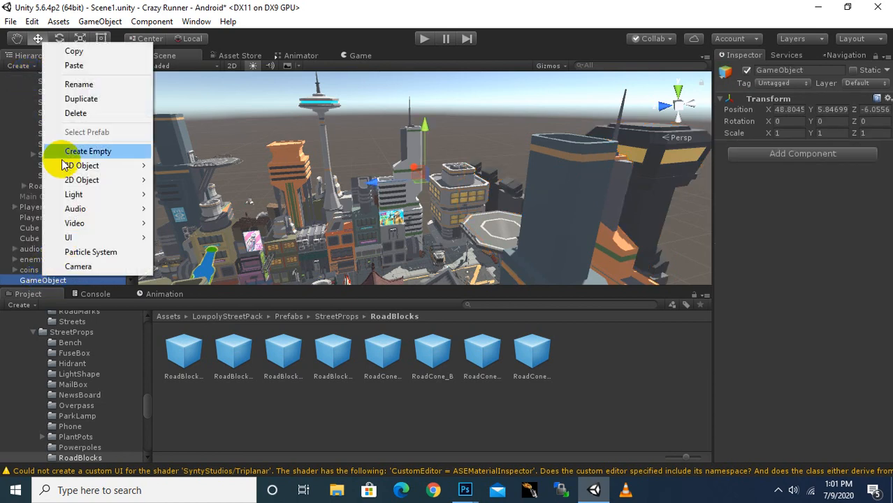
left_click(60, 84)
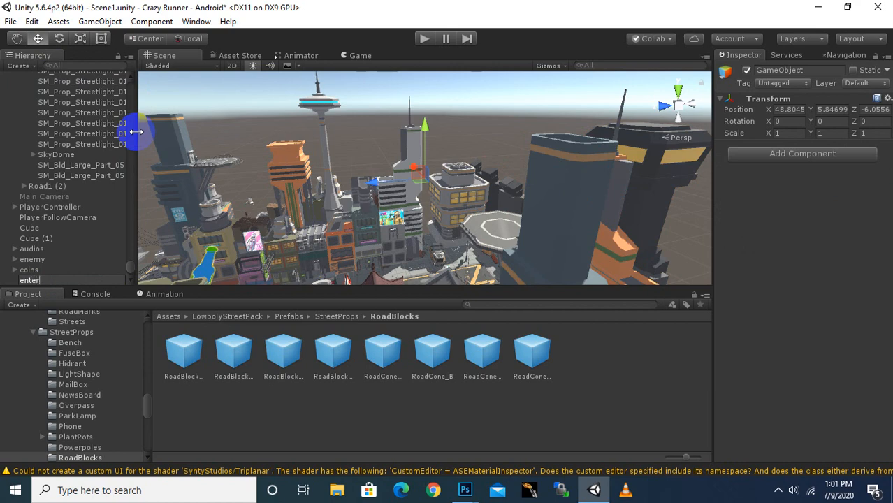
type("e")
key("Return")
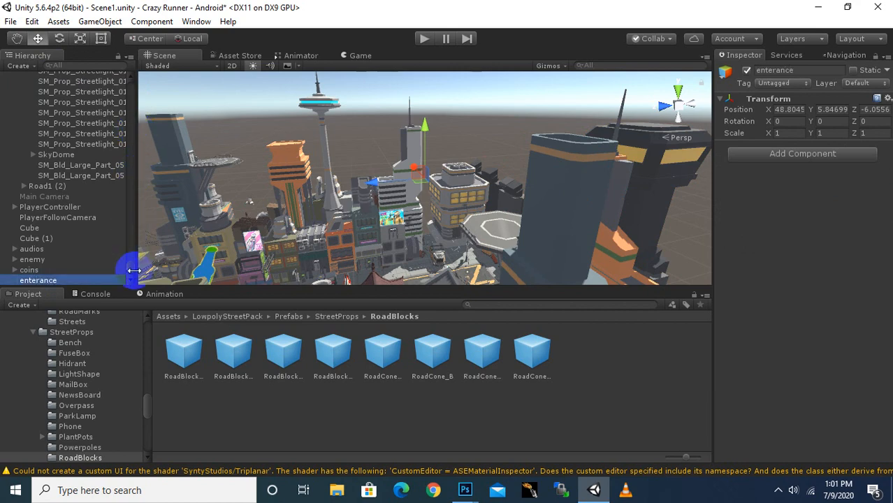
Parent the root objects from SM_Env_Sidewalk_01_SF through SM_Bld_City_Wall_01 (8) under enterance, then collapse the level and enterance groups
left_click_drag(128, 265, 132, 76)
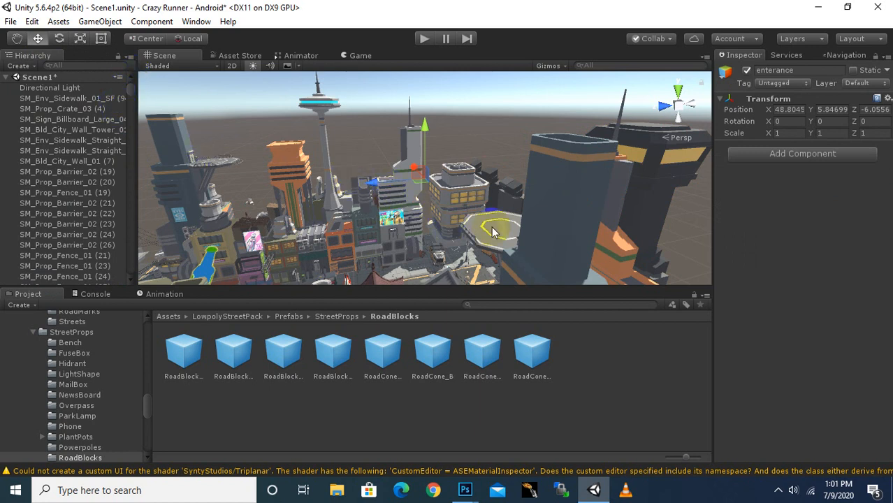
left_click(55, 99)
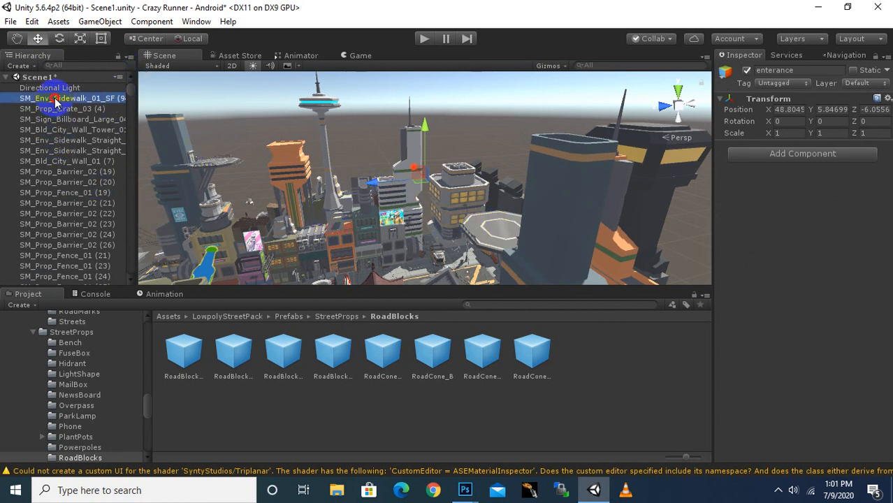
scroll(64, 207, "down", 3)
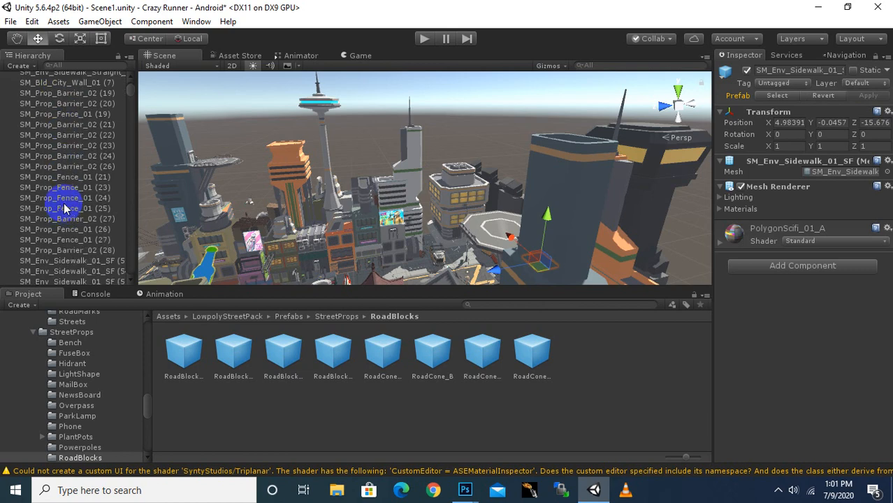
scroll(64, 207, "down", 4)
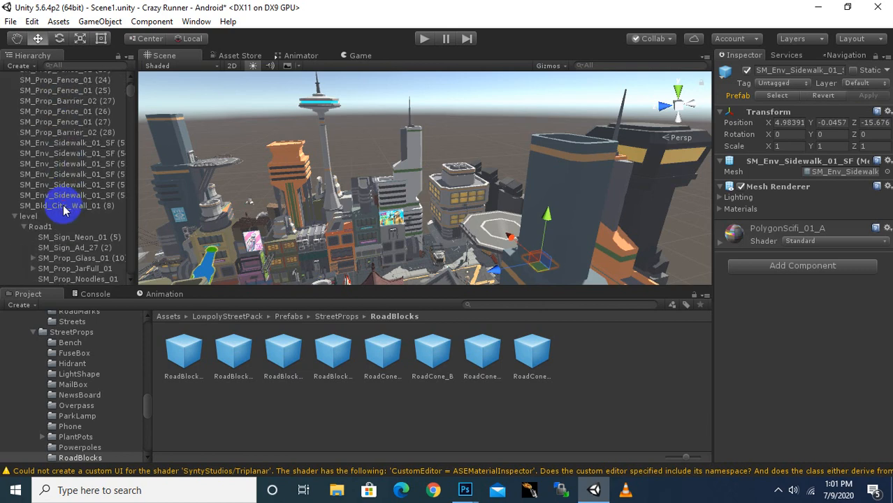
left_click(64, 206, "shift")
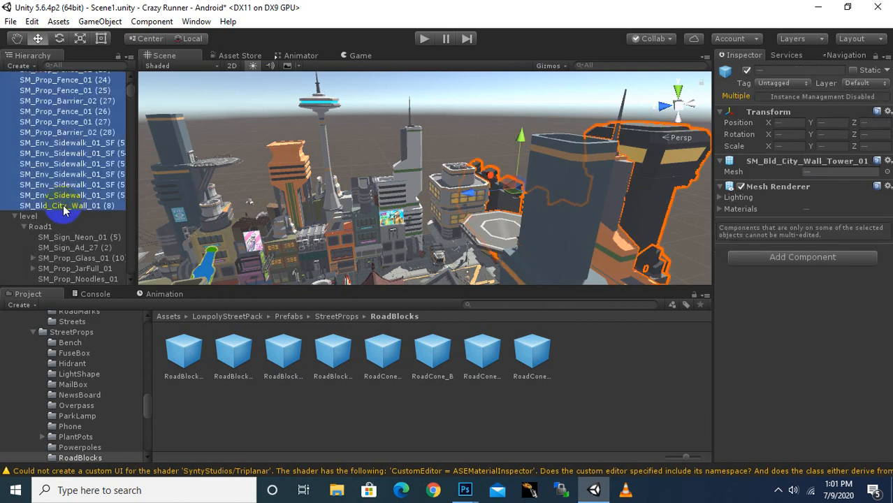
left_click(14, 217)
left_click_drag(67, 211, 44, 283)
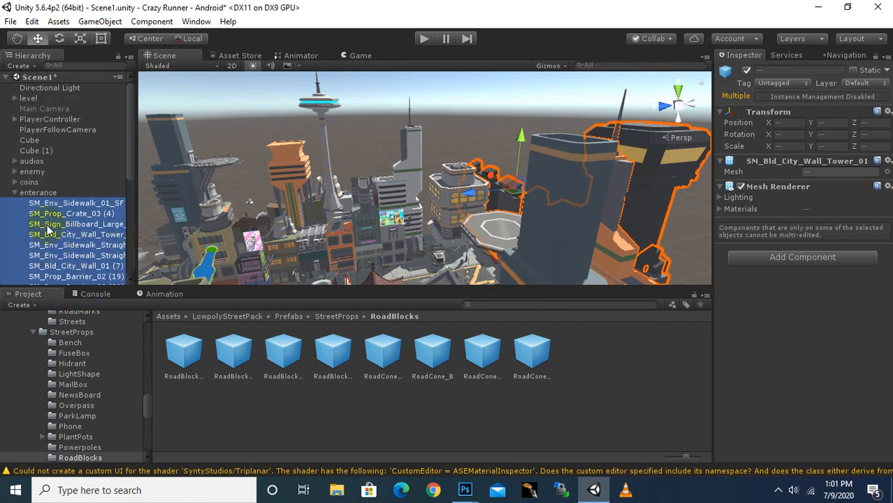
left_click(35, 193)
left_click(15, 192)
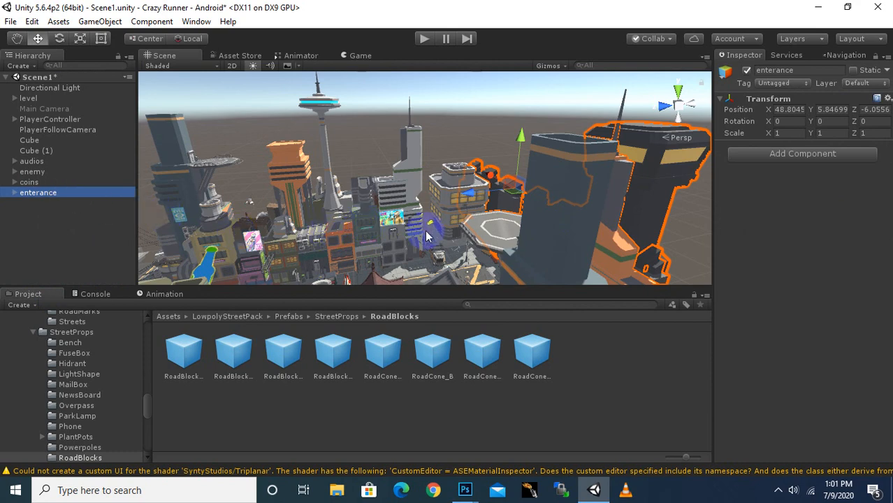
Parent the enemy group under the level object
scroll(427, 233, "down", 5)
middle_click_drag(602, 219, 522, 243)
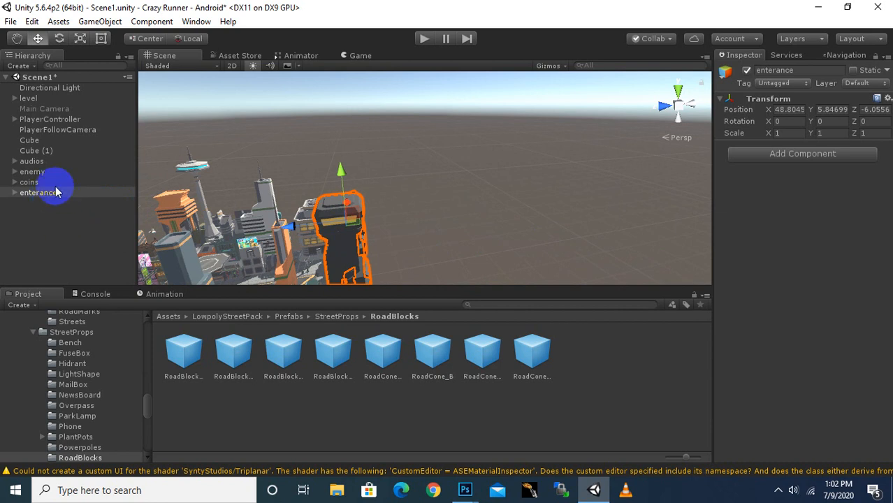
left_click(25, 100)
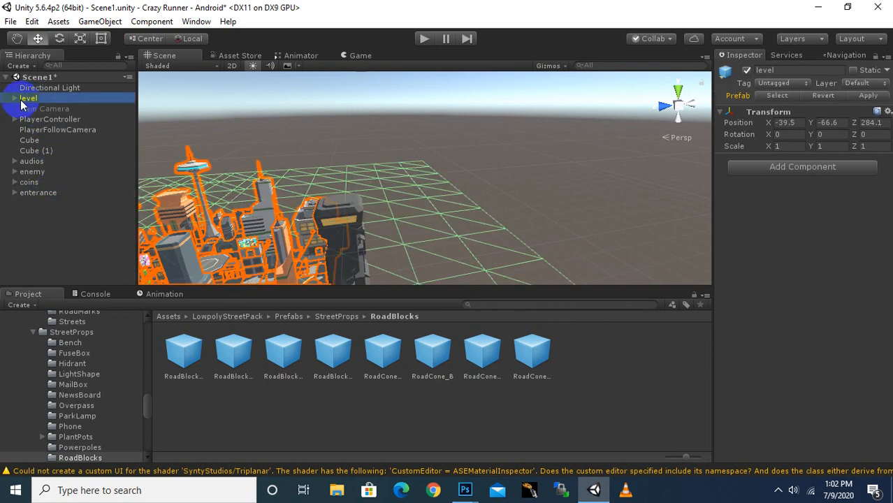
left_click_drag(30, 175, 35, 100)
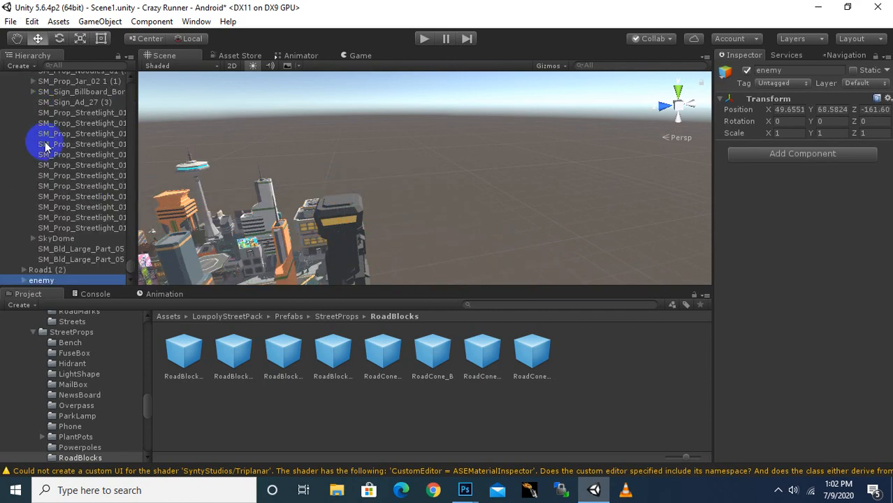
scroll(52, 280, "down", 3)
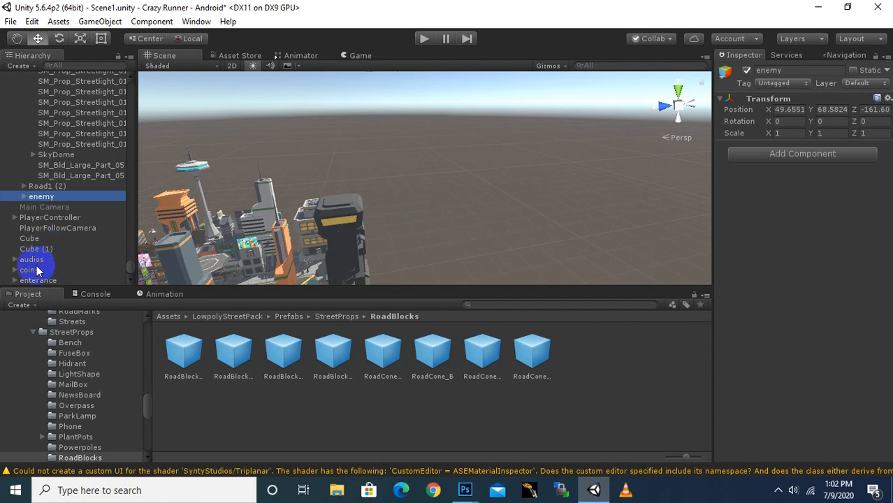
Select Cube, Cube (1) and coins without audios, and move them together into the level hierarchy
left_click(35, 250)
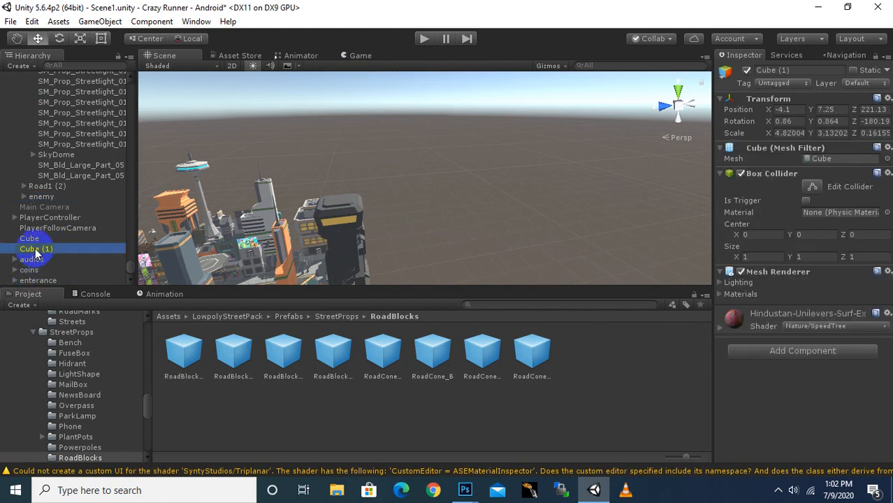
left_click(31, 239, "ctrl")
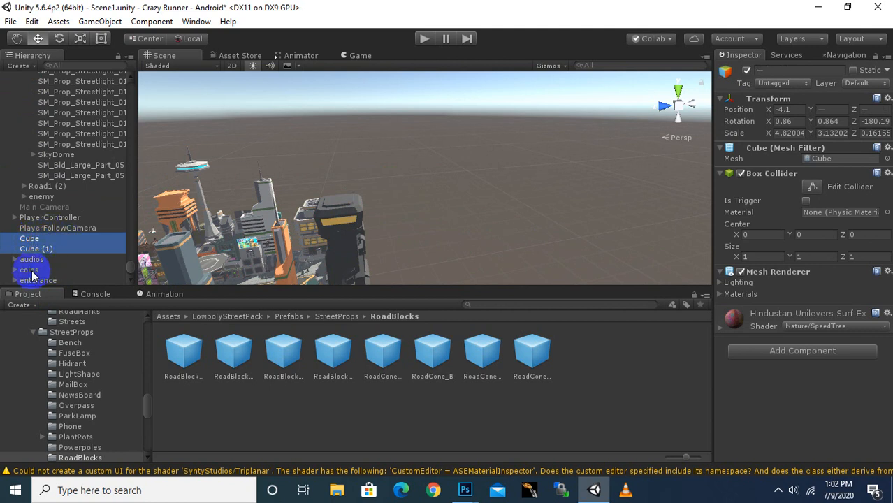
left_click(31, 271, "shift")
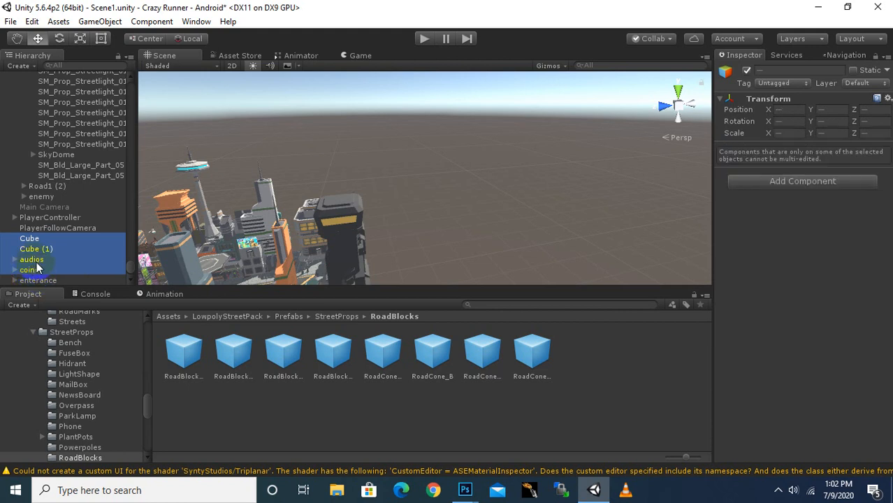
left_click(37, 262, "ctrl")
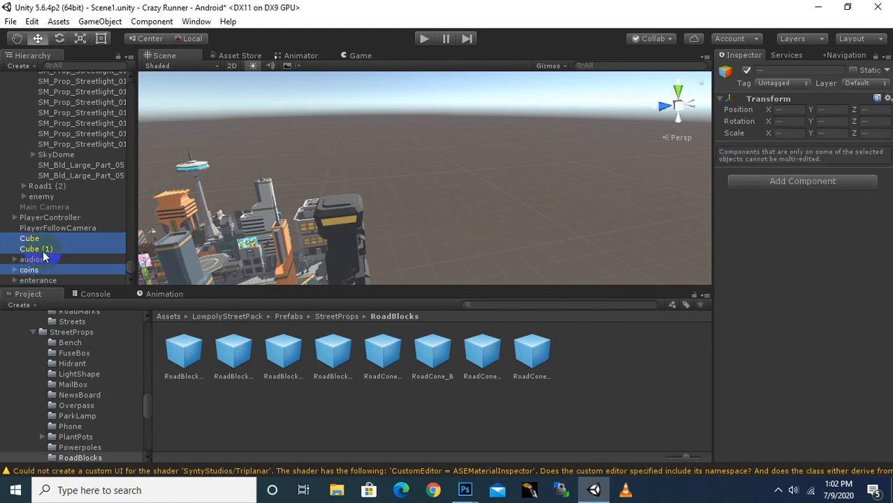
left_click_drag(43, 257, 102, 82)
scroll(20, 170, "up", 11)
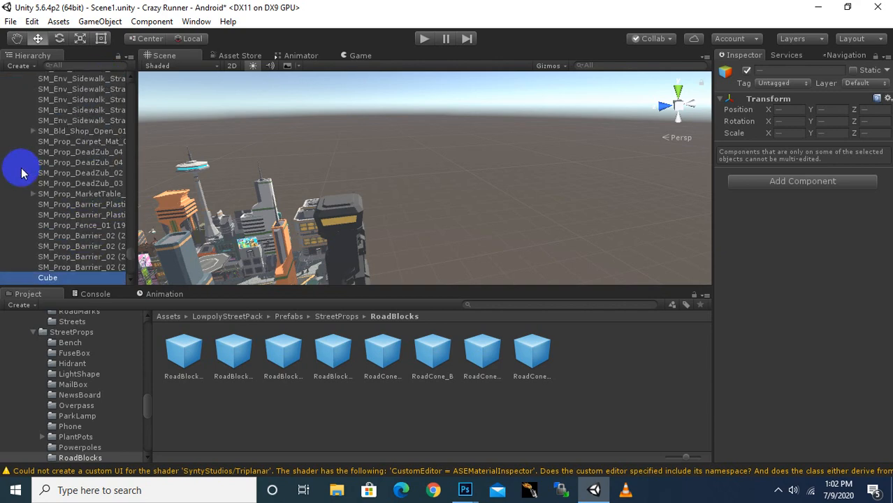
Collapse the Road1, Road1 (1) and Road1 (2) groups under level
scroll(18, 169, "up", 20)
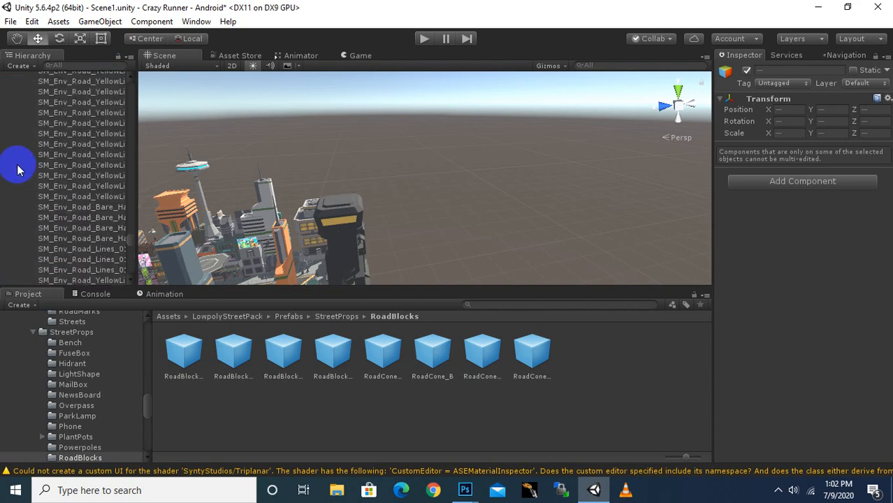
scroll(19, 169, "up", 20)
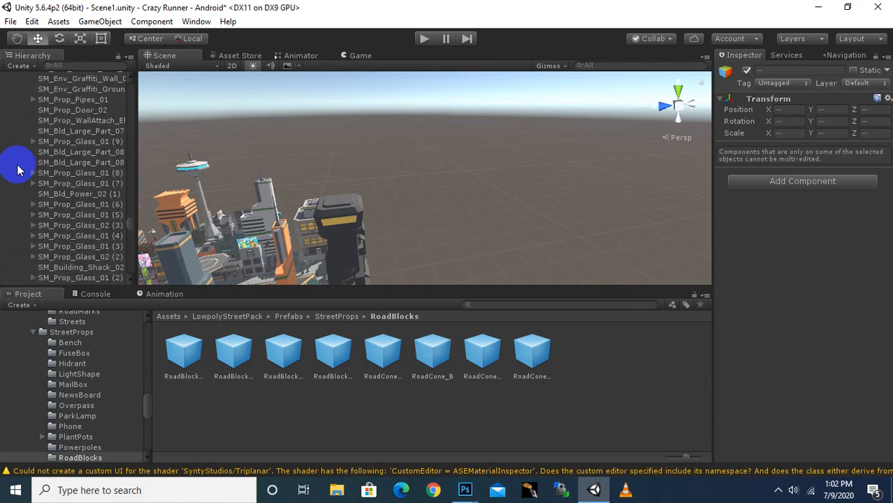
scroll(18, 169, "up", 20)
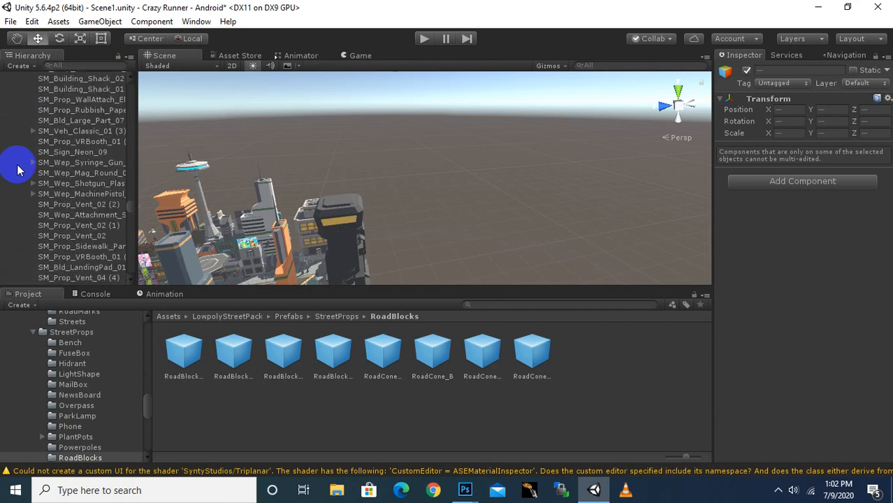
scroll(18, 169, "up", 10)
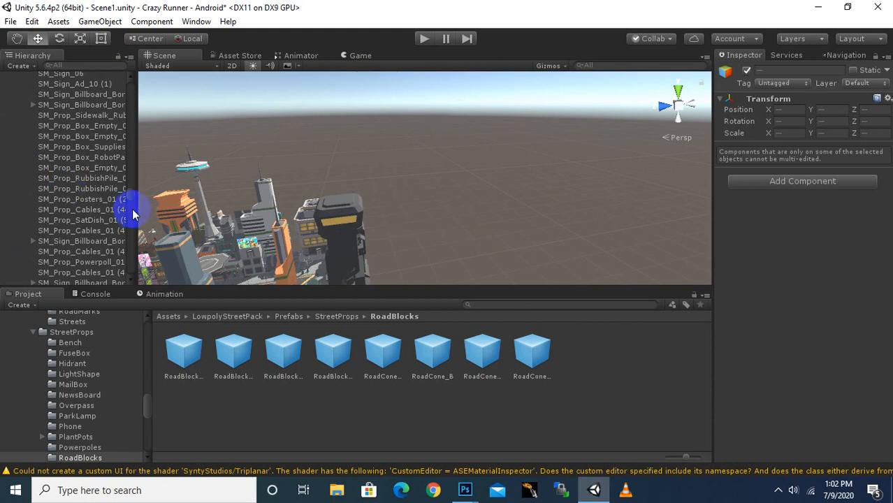
left_click_drag(131, 195, 151, 47)
left_click(32, 117)
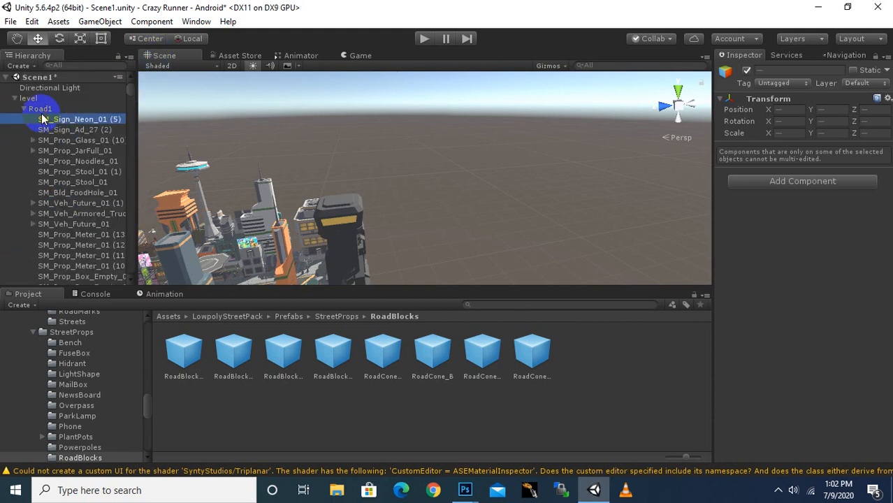
left_click(24, 109)
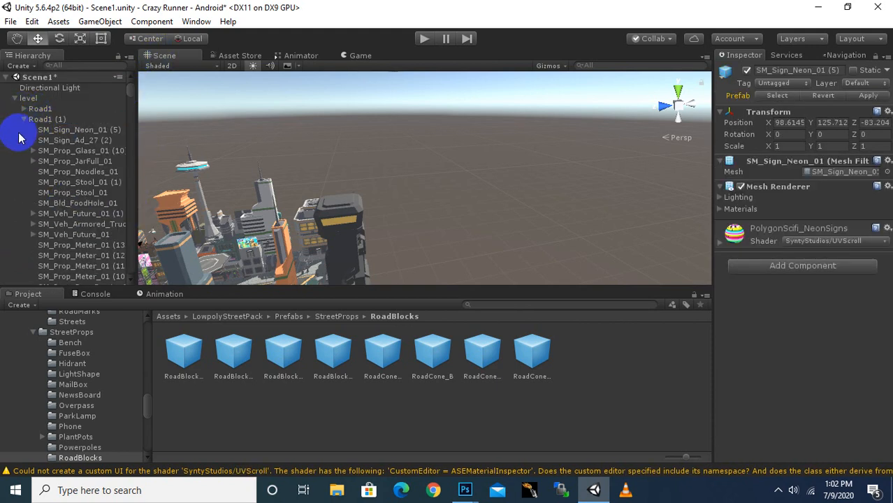
left_click(44, 120)
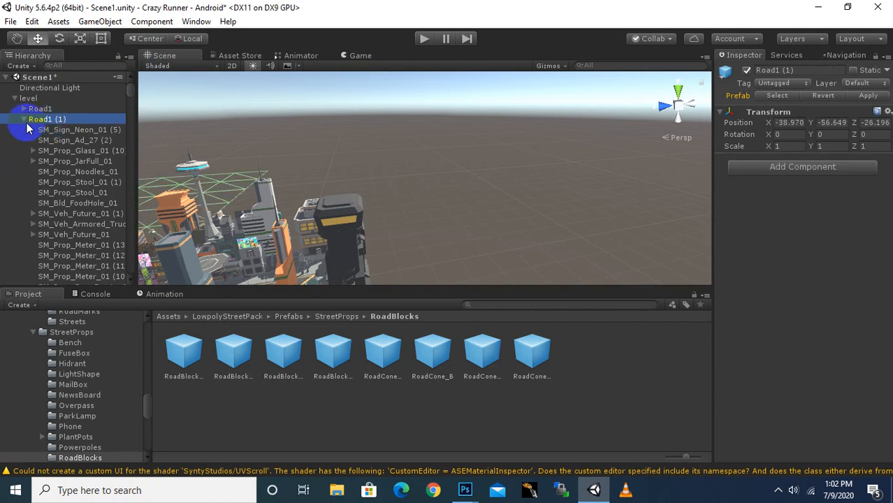
left_click(24, 120)
key("ctrl+d")
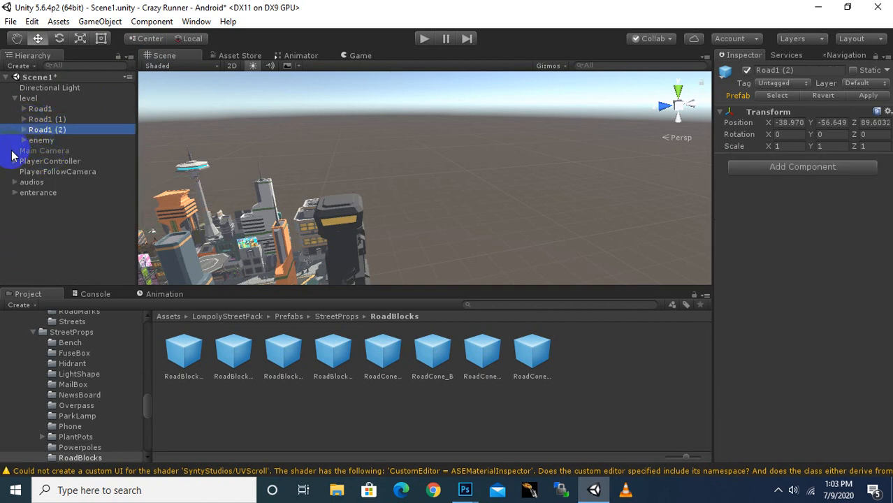
Move enemycar in the enemy group along the road toward the road blocks, to a Z position of about -48.2
left_click(31, 141)
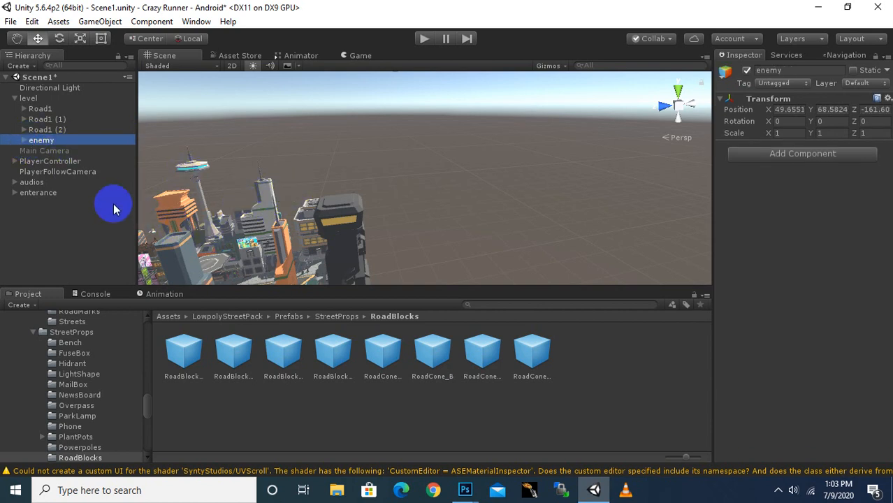
scroll(331, 228, "down", 3)
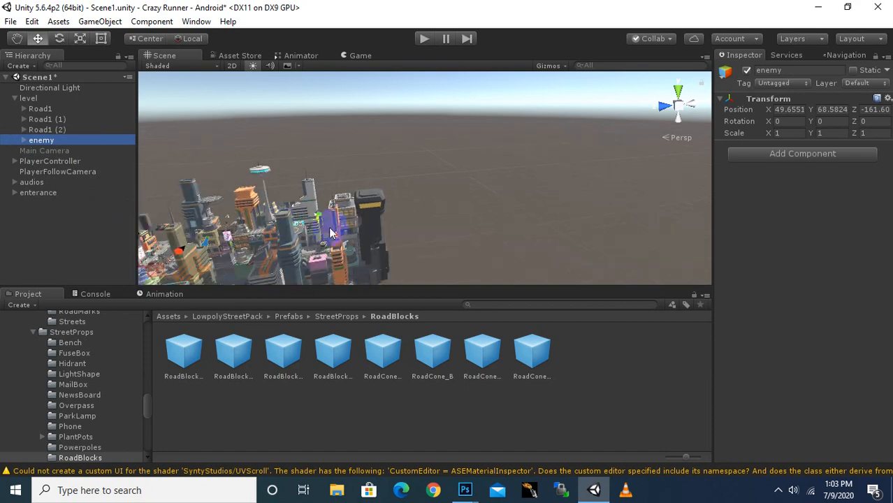
middle_click_drag(345, 231, 452, 257)
scroll(447, 274, "up", 2)
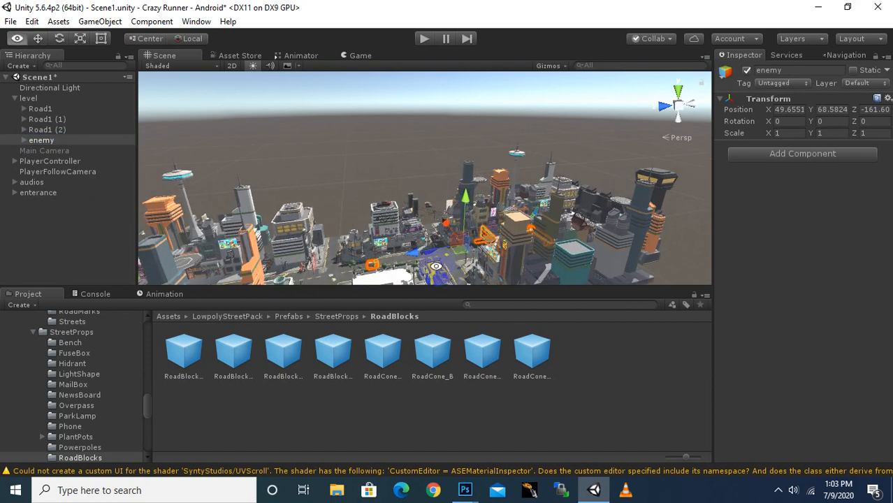
left_click_drag(433, 264, 426, 309, "alt")
middle_click_drag(489, 281, 351, 223)
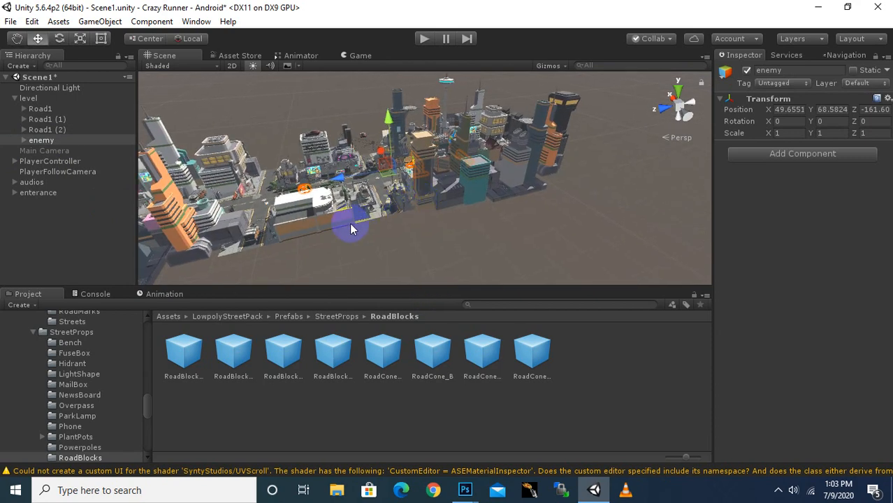
scroll(351, 223, "up", 3)
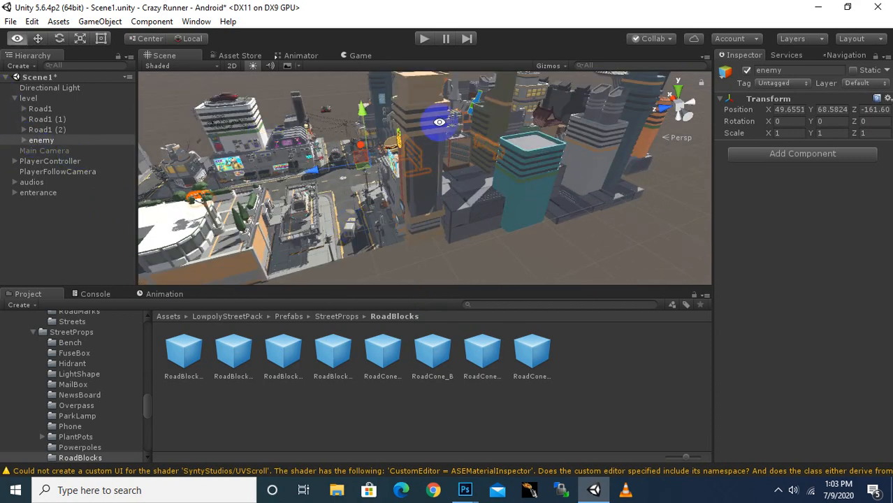
left_click_drag(438, 122, 407, 250, "alt")
middle_click_drag(303, 243, 376, 208)
left_click(366, 213)
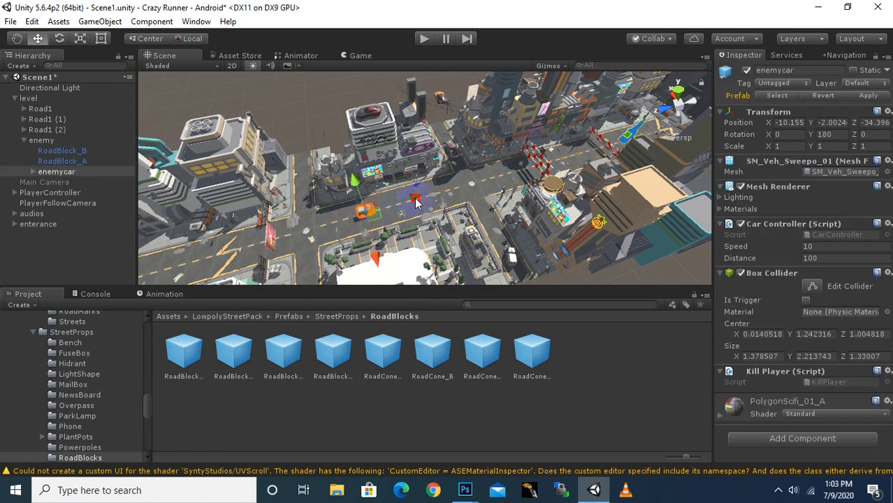
left_click_drag(415, 201, 479, 187)
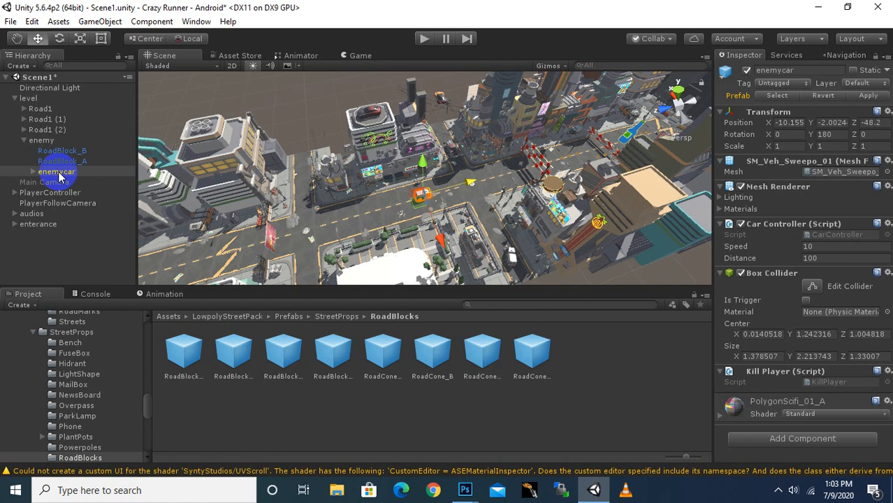
Duplicate the enemy group and move the copy along the road to a Z position of about -98.9
left_click(42, 140)
scroll(459, 178, "down", 3)
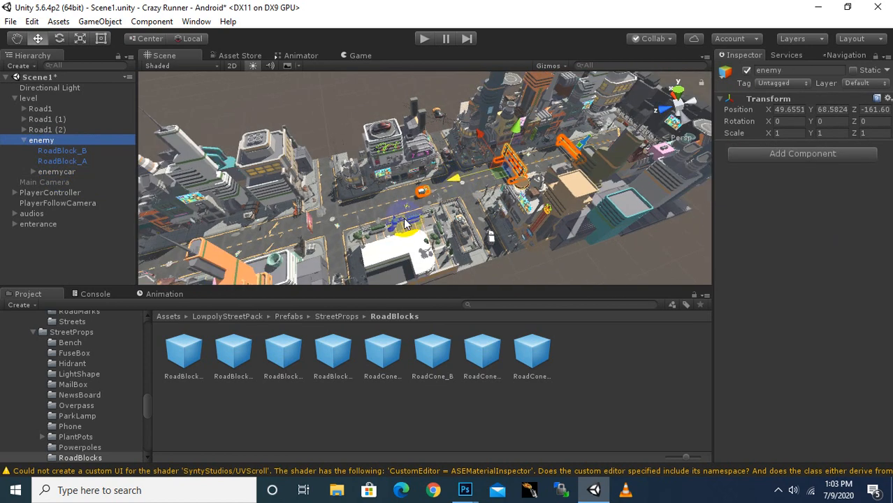
key("ctrl+d")
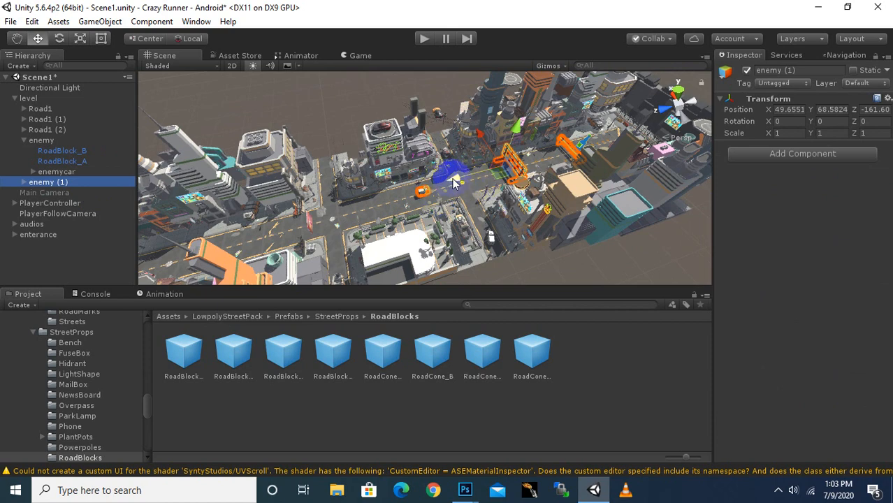
left_click_drag(453, 182, 283, 213)
Duplicate the enemy group twice more, placing the copies farther along the road at Z positions of about -35.6 and 24.6
middle_click_drag(284, 213, 449, 192)
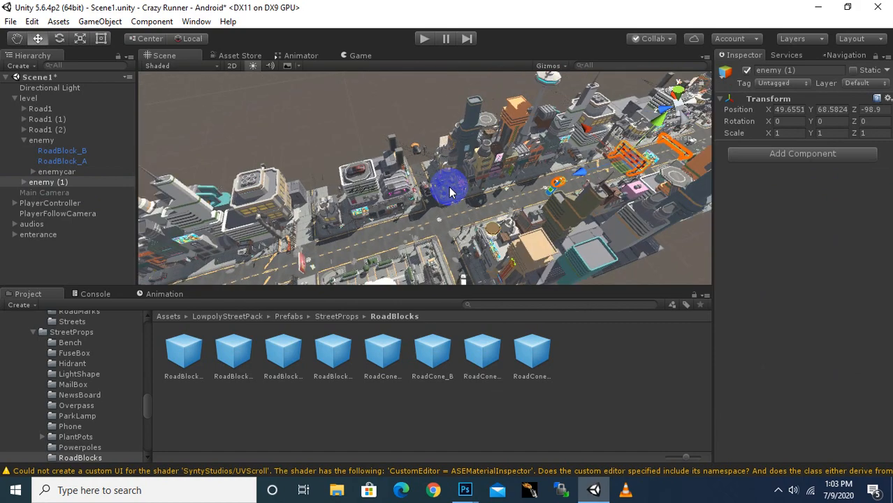
key("ctrl+d")
left_click_drag(449, 192, 508, 213)
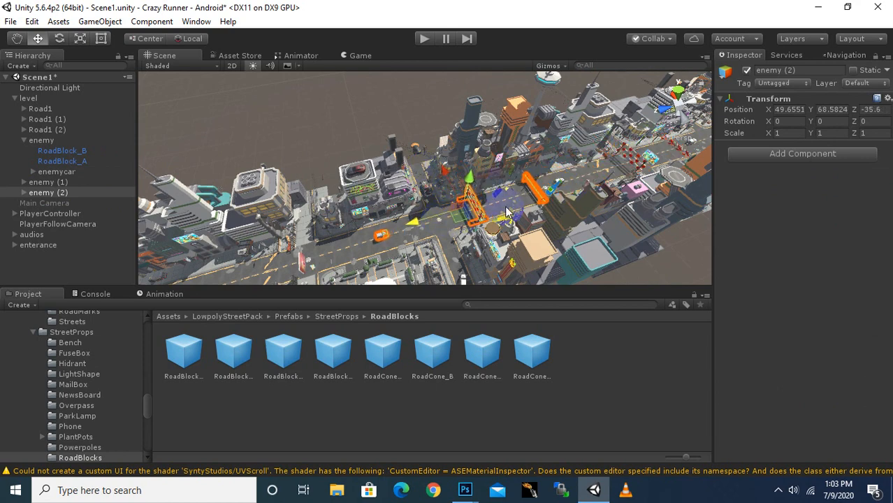
key("ctrl+d")
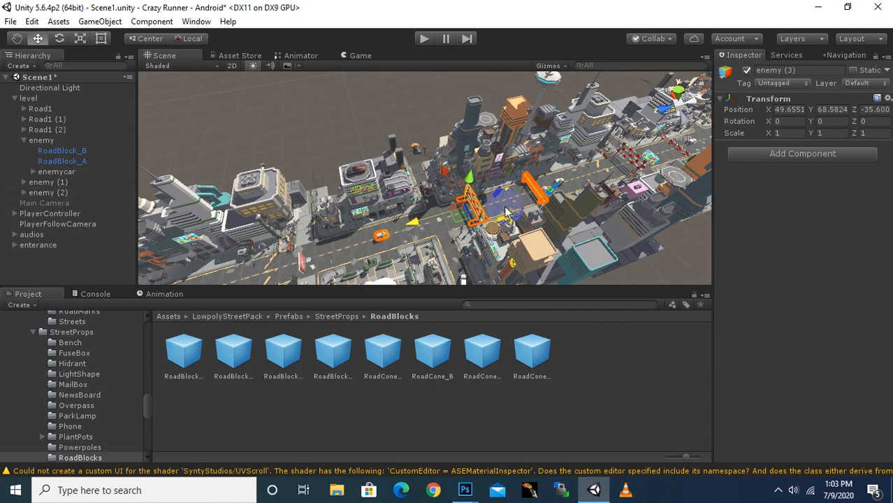
left_click_drag(508, 213, 292, 261)
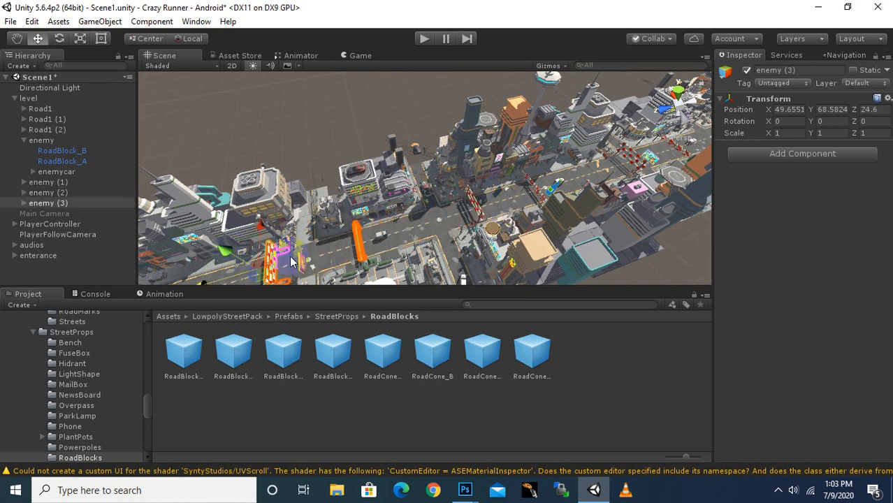
Duplicate enemy (3) and move the copy near the far end of the road, to a Z position of about 88.8
middle_click_drag(291, 258, 461, 234)
scroll(443, 218, "down", 3)
scroll(443, 218, "down", 2)
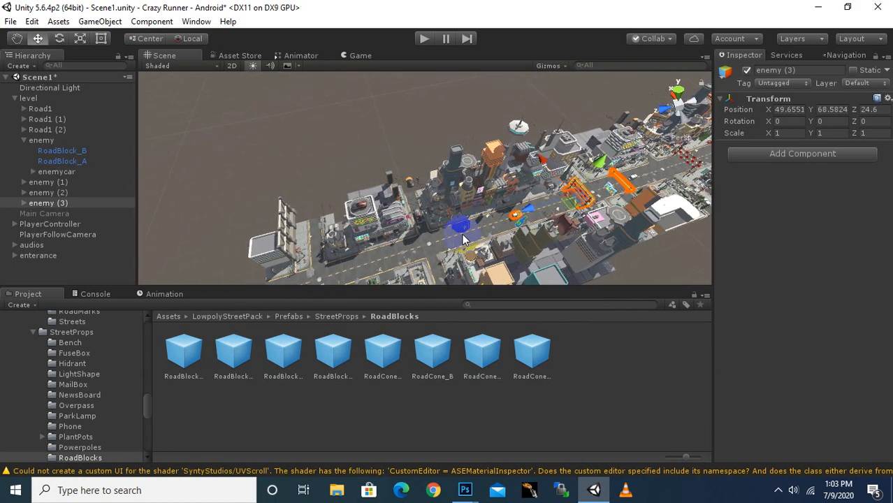
key("ctrl+d")
left_click_drag(462, 234, 403, 243)
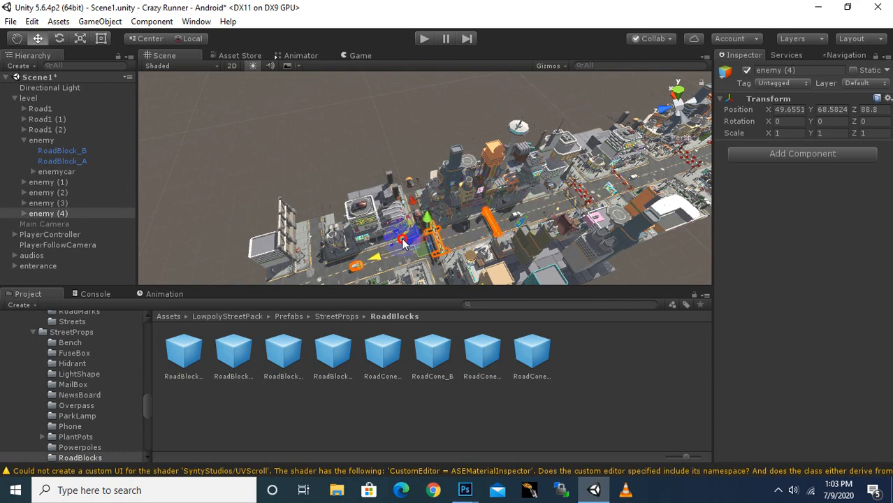
left_click_drag(276, 271, 447, 271, "alt")
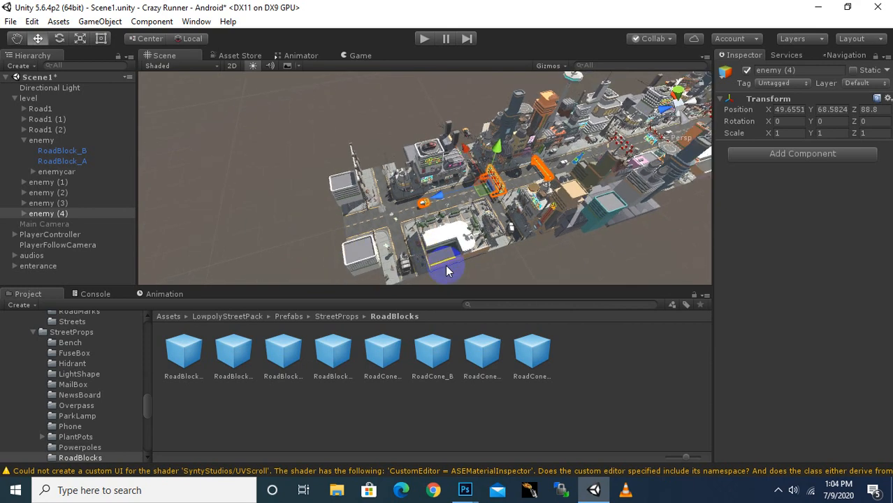
scroll(447, 271, "down", 5)
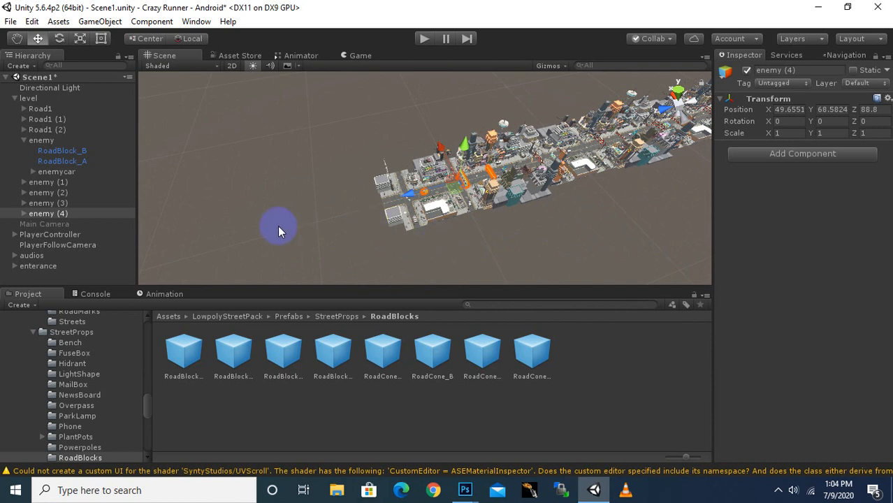
Collapse the enemy group, create an empty child object under level and rename it enemies
left_click(24, 140)
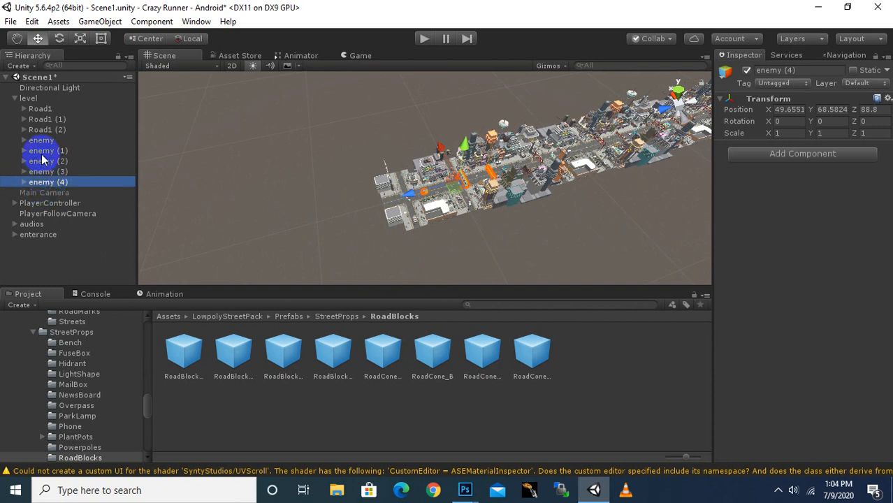
left_click(19, 66)
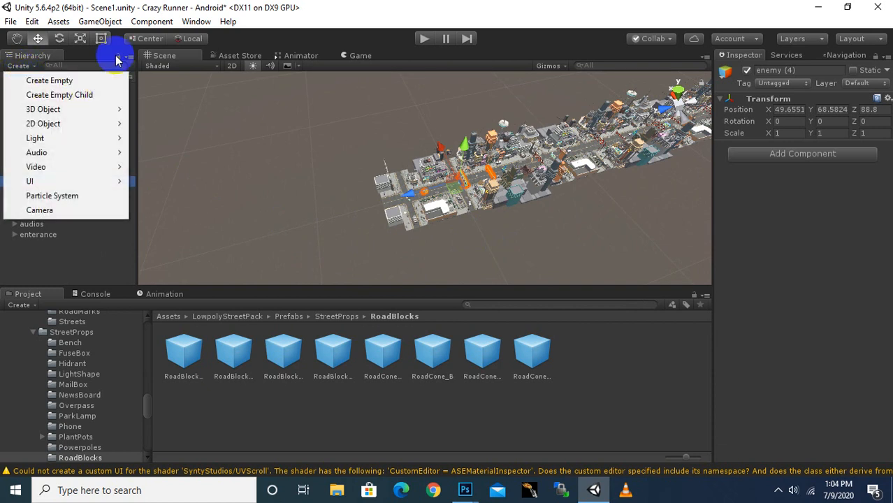
left_click(155, 7)
right_click(25, 98)
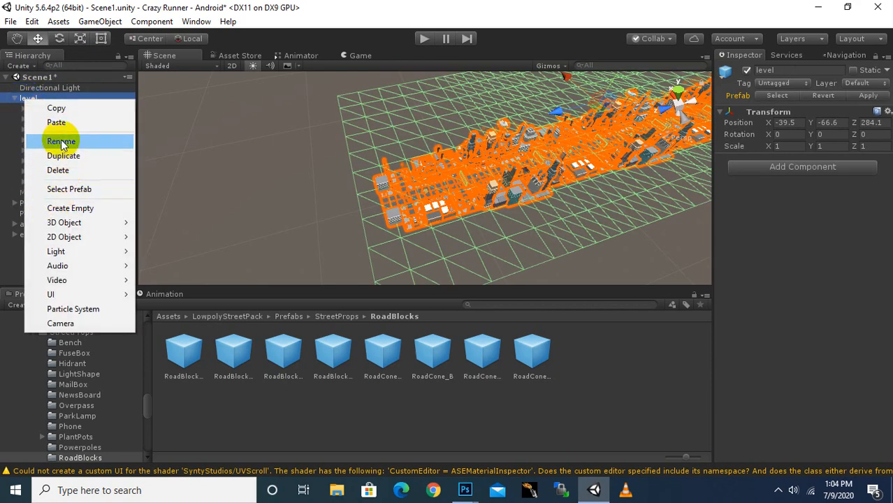
left_click(67, 208)
right_click(49, 195)
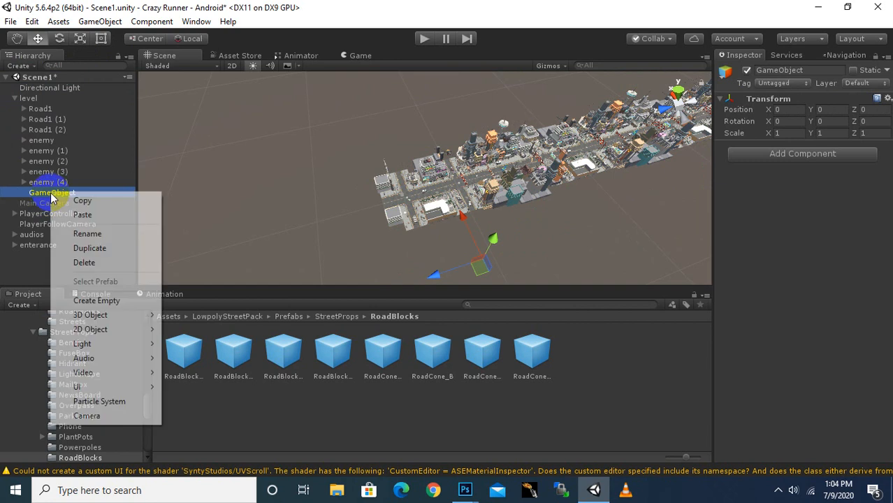
left_click(70, 231)
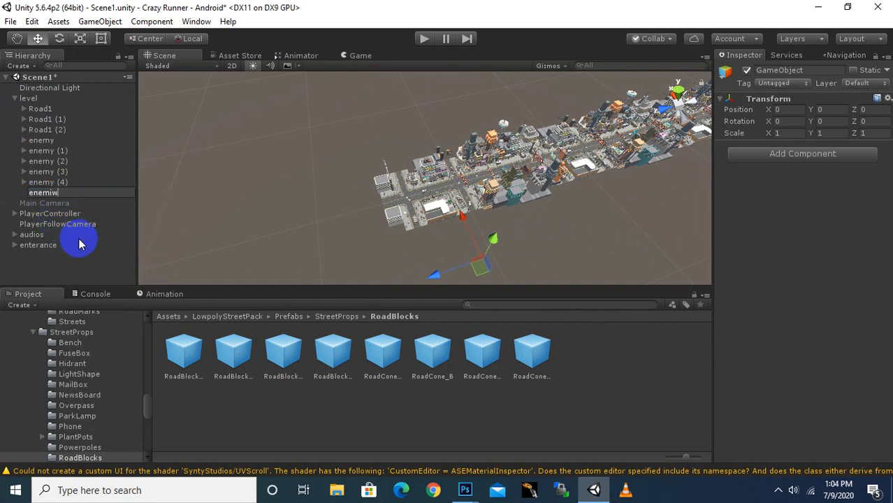
type("enemies")
key("Return")
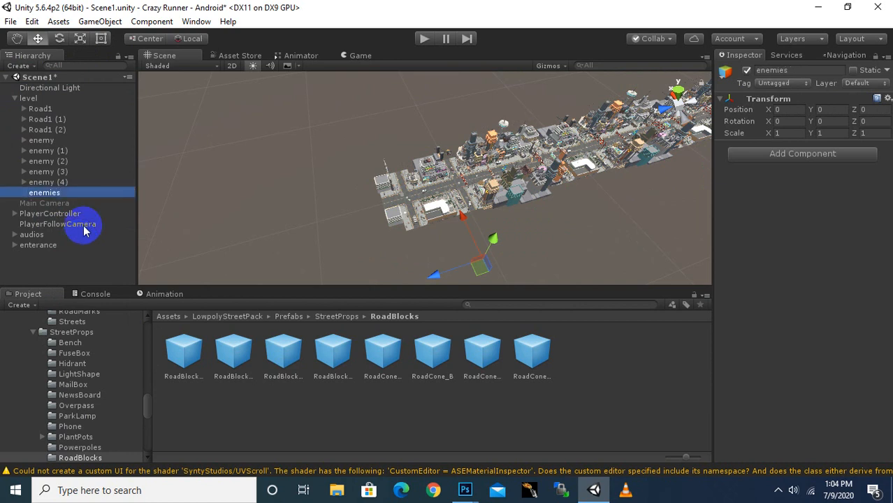
Parent enemy through enemy (4) under the enemies object and collapse it
left_click(47, 181)
left_click(41, 140, "shift")
left_click_drag(54, 169, 48, 194)
left_click(31, 141)
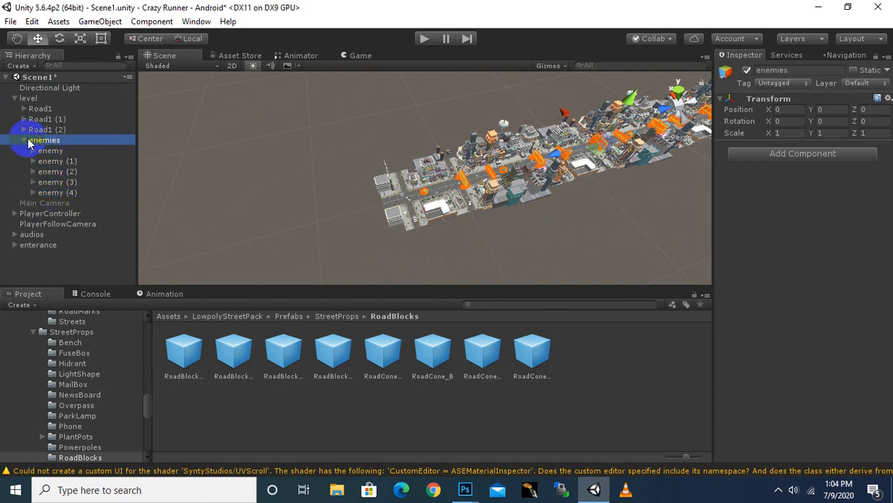
left_click(24, 140)
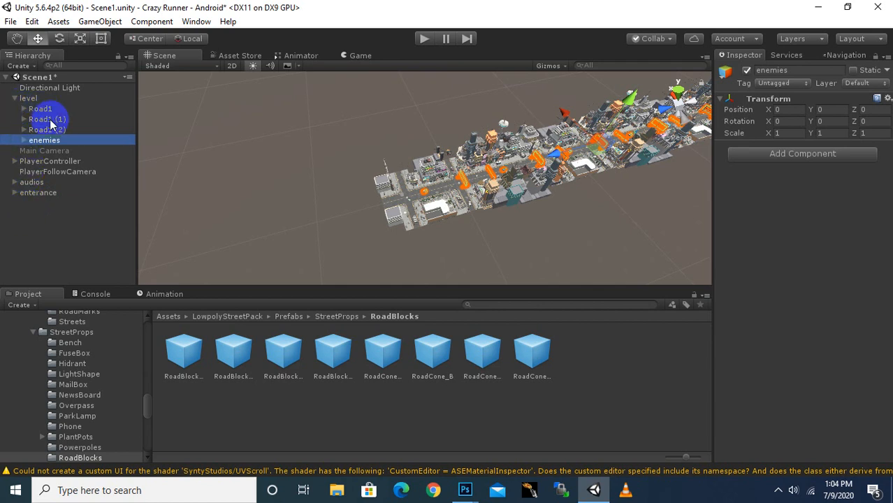
Search the hierarchy for "coi", select the coins object and clear the search to reveal it in its parent
left_click(23, 130)
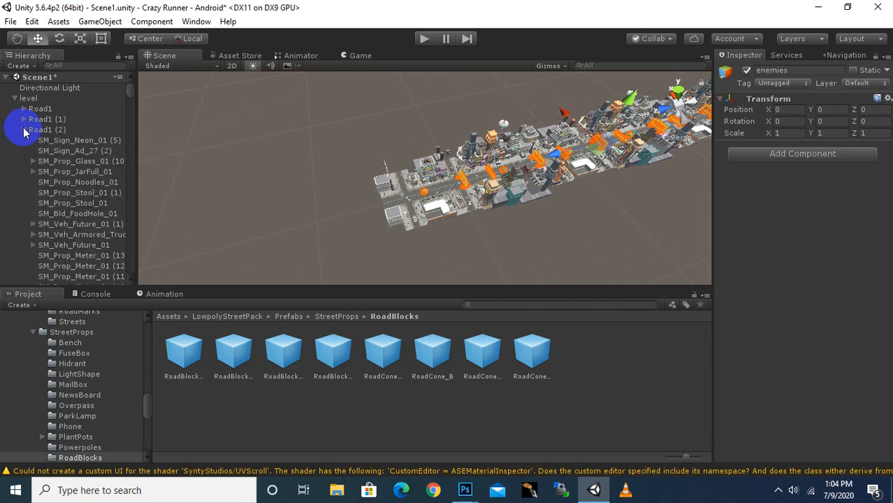
left_click(72, 67)
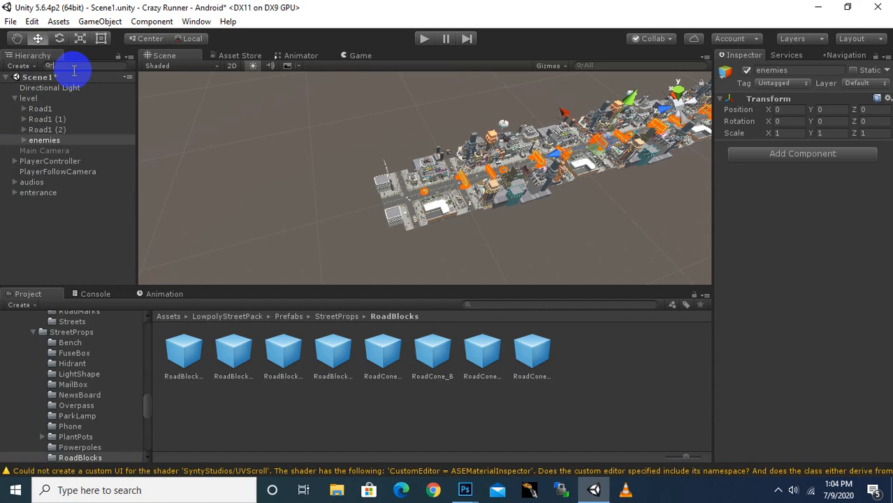
type("coi")
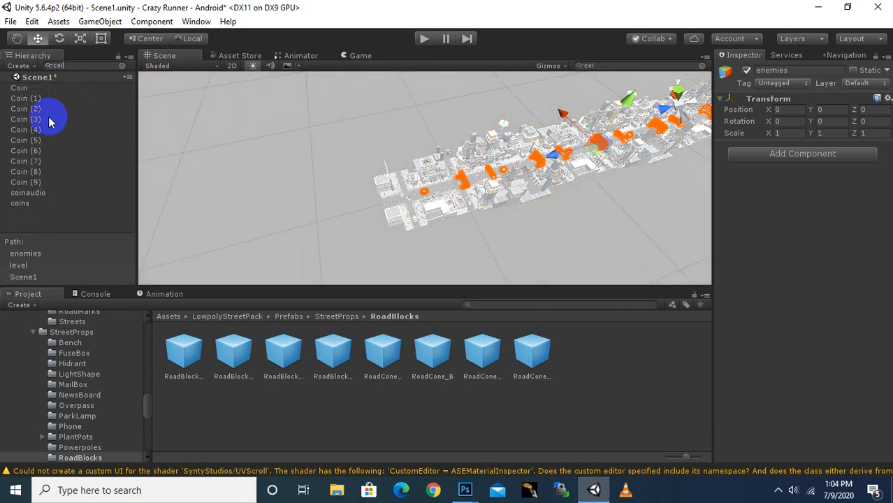
left_click(29, 206)
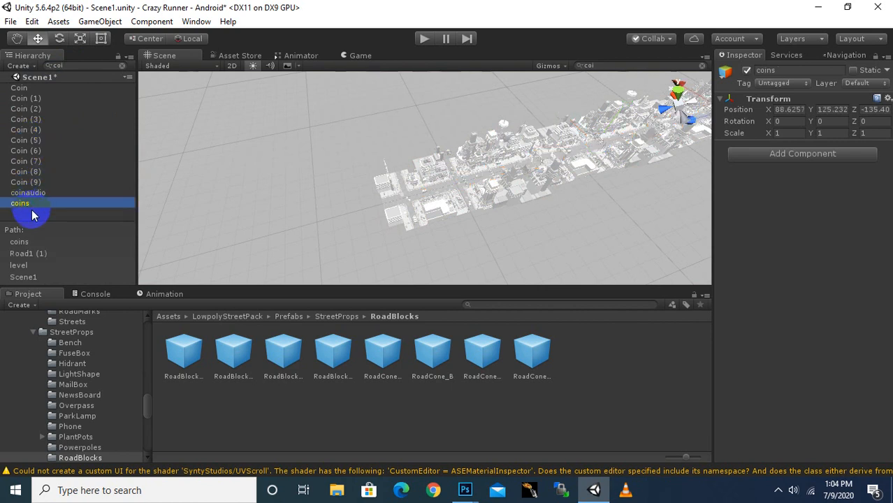
left_click(74, 65)
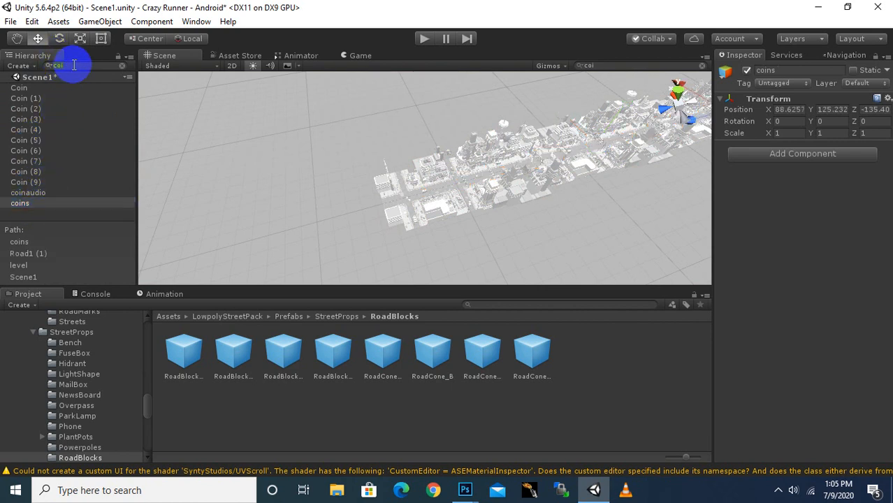
key("BackSpace")
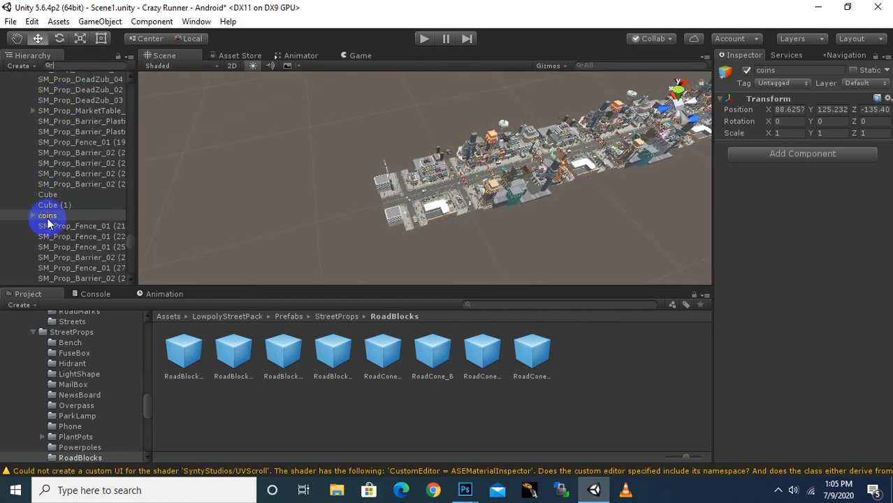
Try to move the coins object up the hierarchy out of Road1 (1), and copy it
left_click_drag(47, 222, 58, 79)
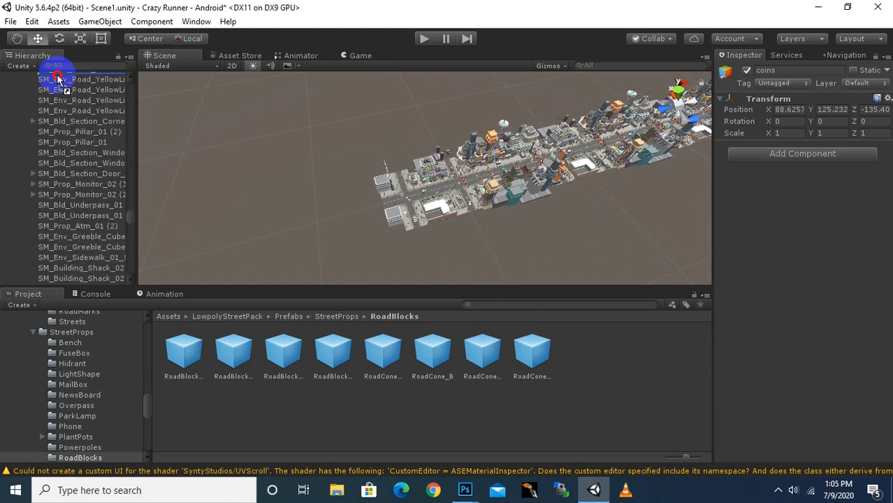
left_click_drag(58, 78, 58, 79)
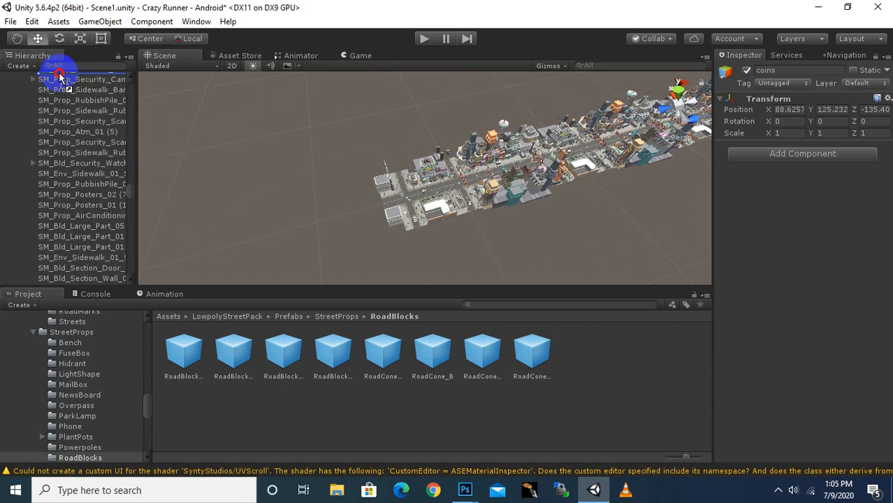
left_click_drag(60, 76, 60, 79)
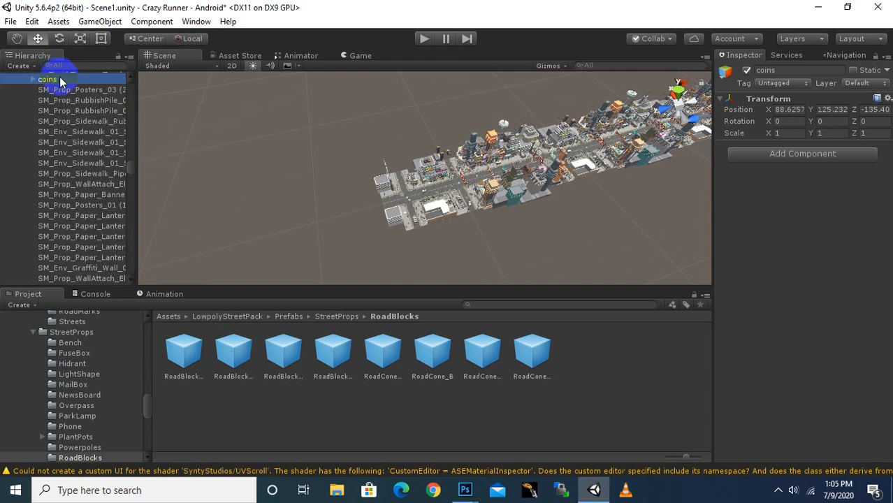
right_click(44, 82)
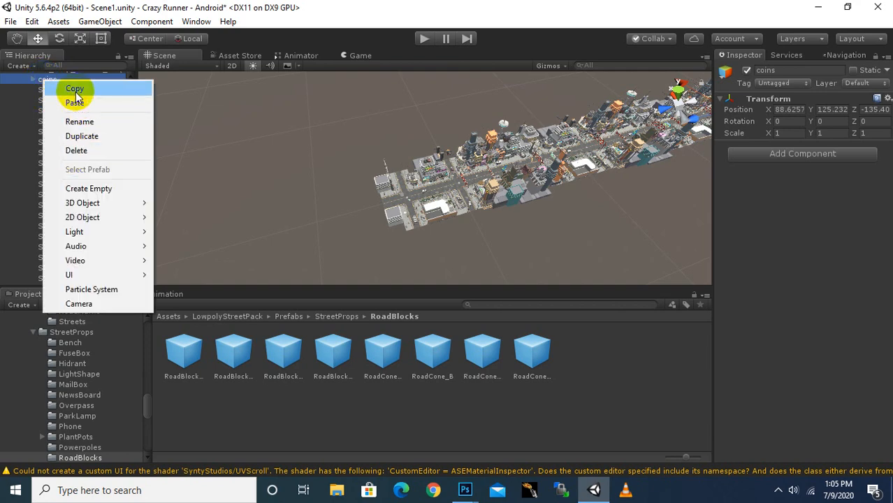
left_click(74, 89)
right_click(67, 87)
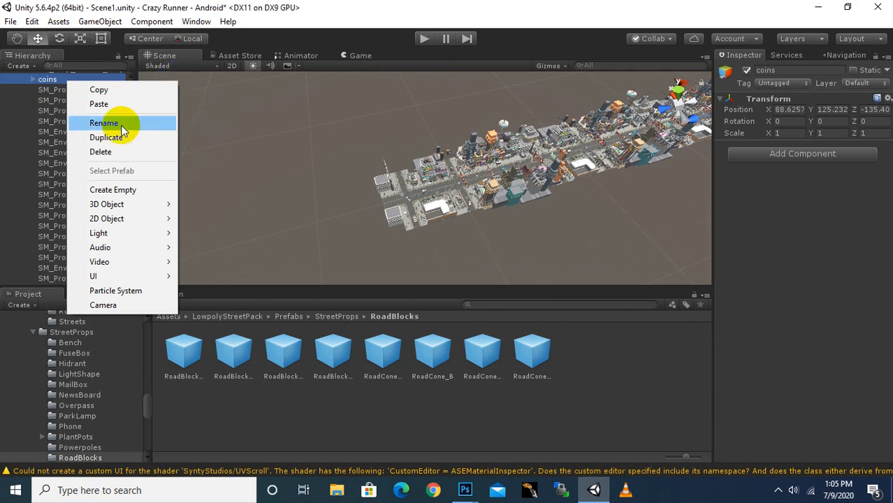
left_click(192, 5)
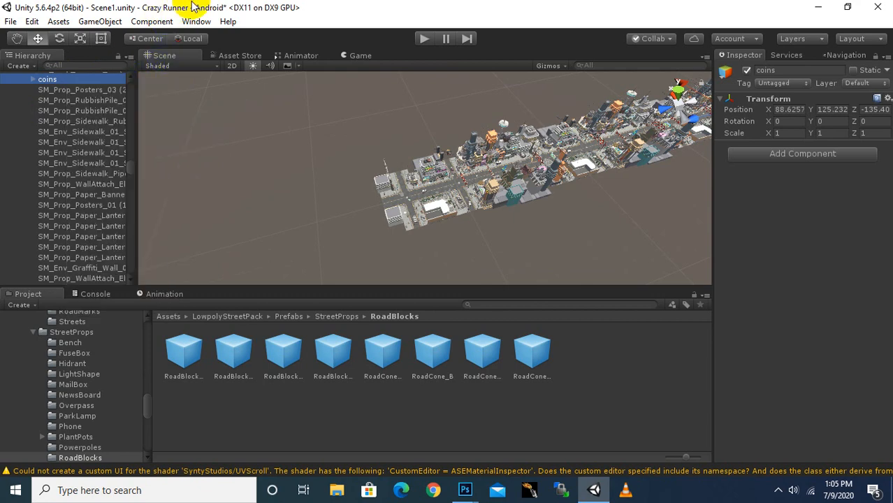
Move the coins object out of Road1 (1) so it sits directly under level, between Road1 (2) and enemies
left_click(135, 160)
left_click(135, 160)
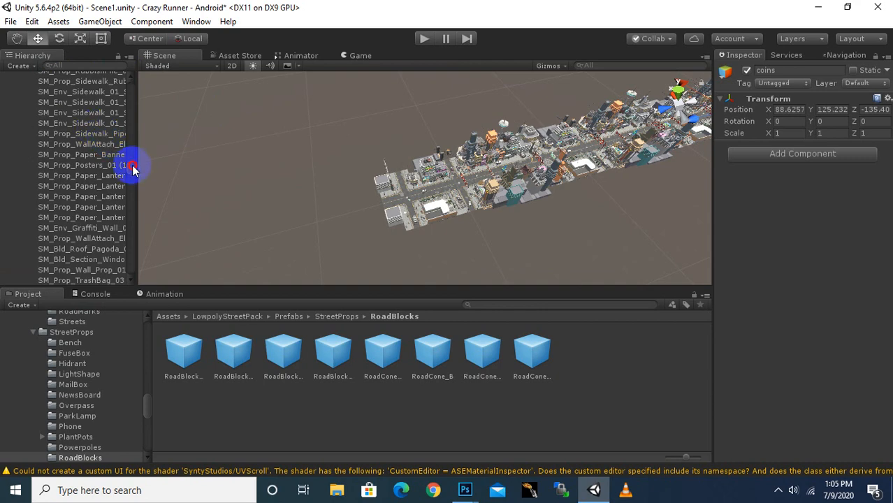
left_click_drag(132, 165, 133, 163)
left_click_drag(57, 203, 62, 285)
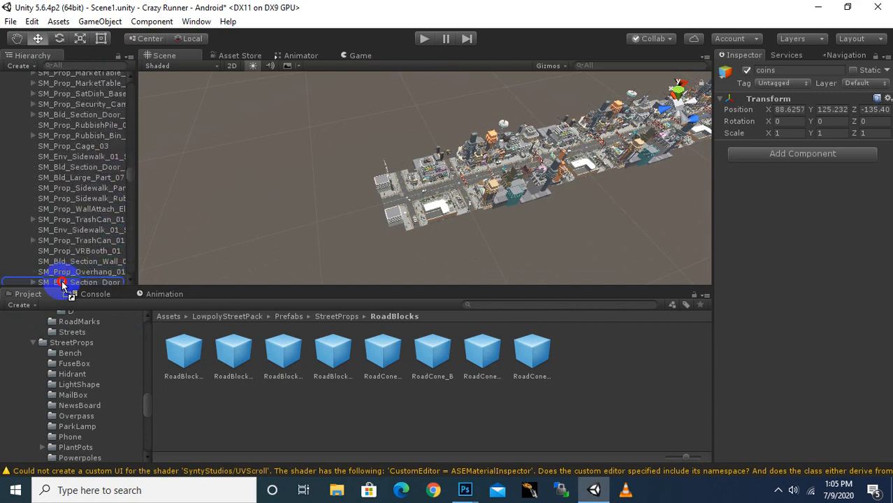
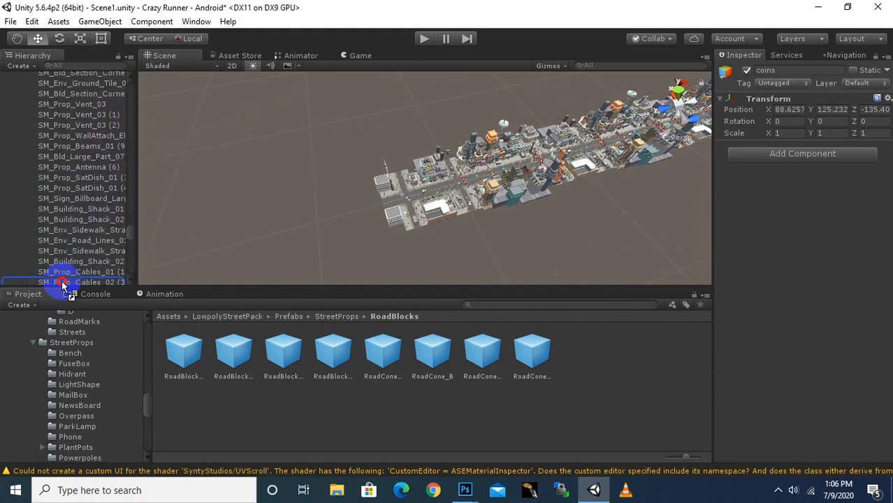
left_click_drag(61, 284, 58, 228)
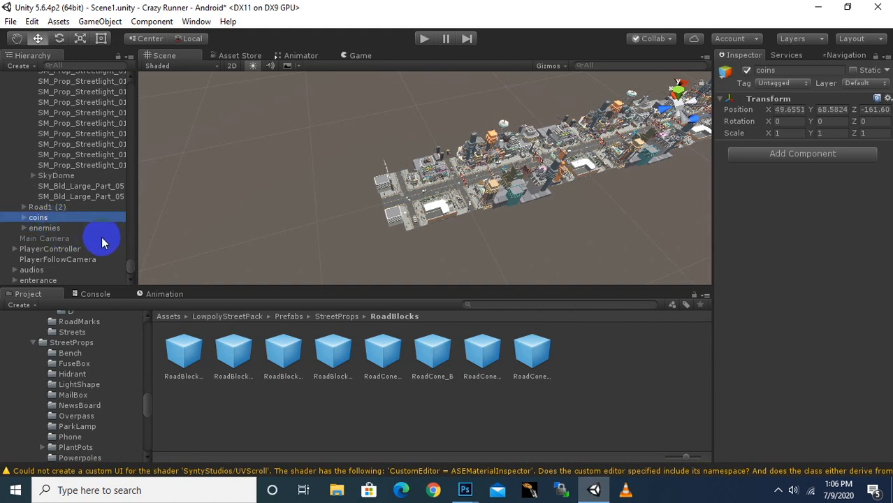
Create an empty object in the scene and rename it buildings
left_click(67, 196)
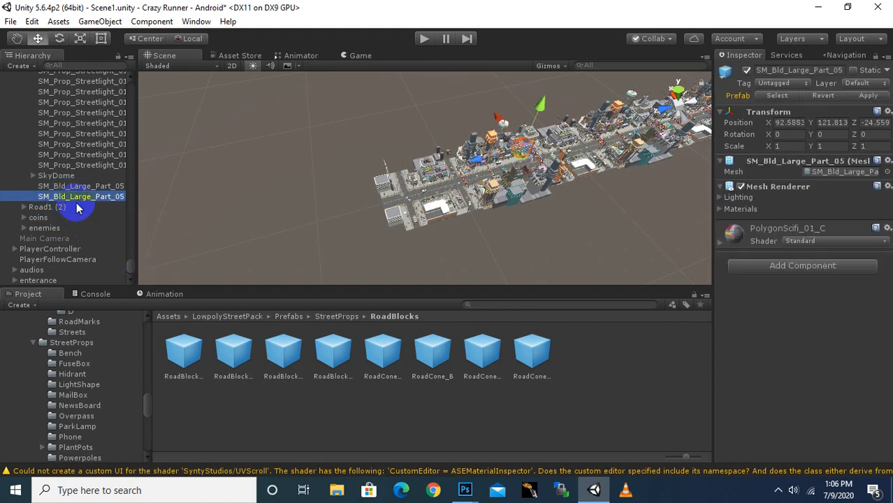
left_click(21, 66)
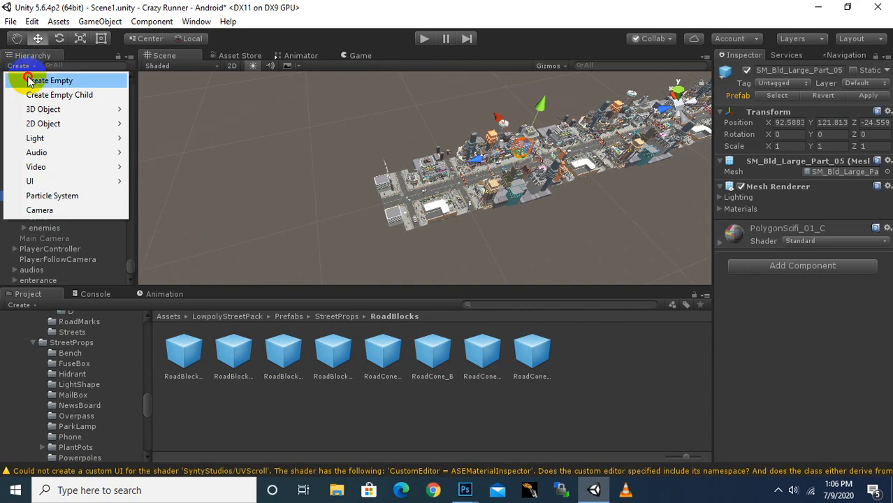
left_click(28, 80)
right_click(54, 282)
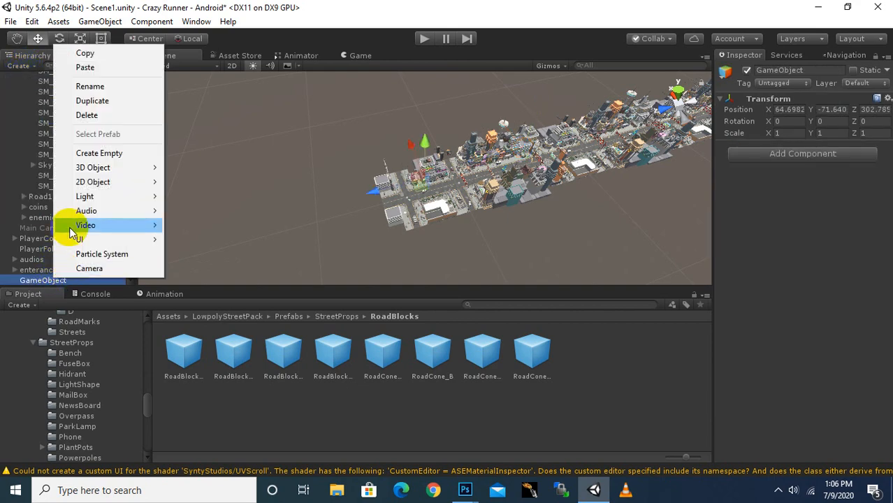
left_click(76, 85)
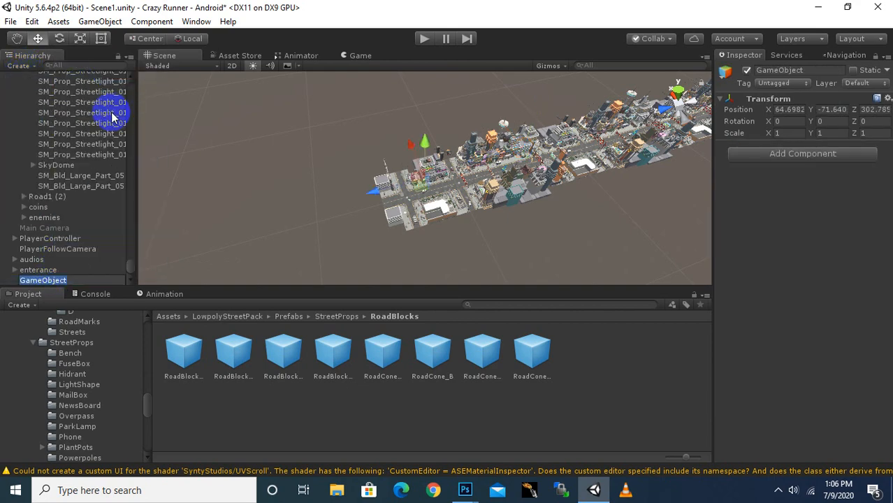
type("buildings")
key("Return")
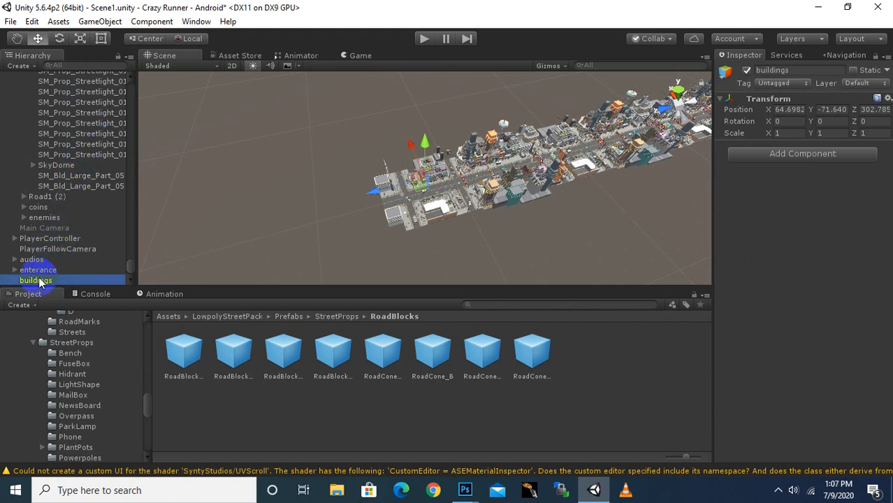
Parent Road1, Road1 (1) and Road1 (2) under buildings, place buildings under level and collapse it
left_click(67, 186)
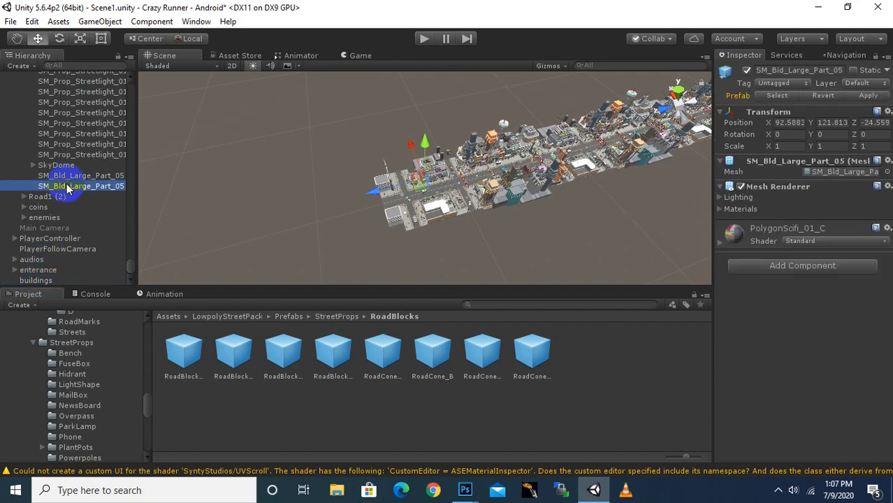
left_click_drag(129, 264, 143, 64)
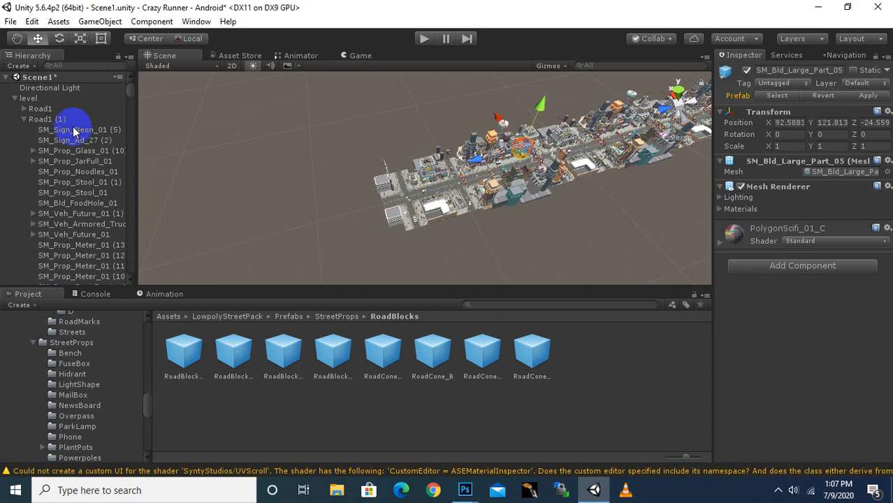
left_click(23, 118)
left_click(38, 109)
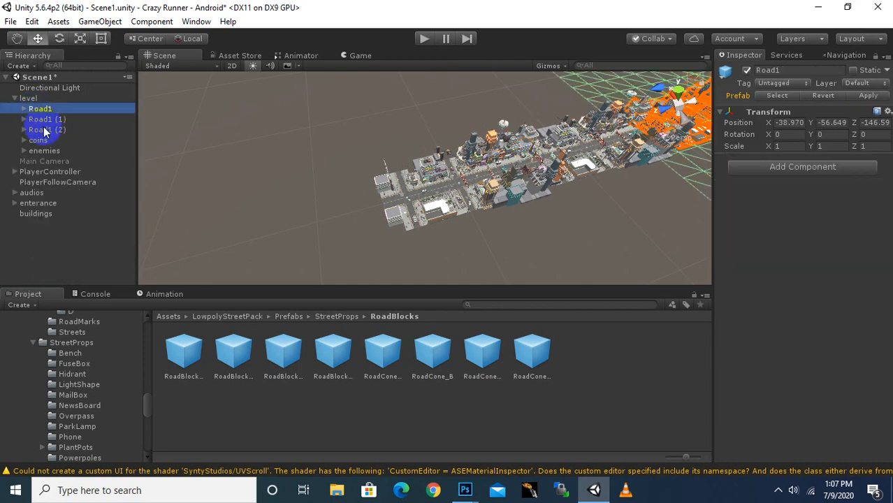
left_click(44, 131, "shift")
left_click_drag(45, 125, 36, 102)
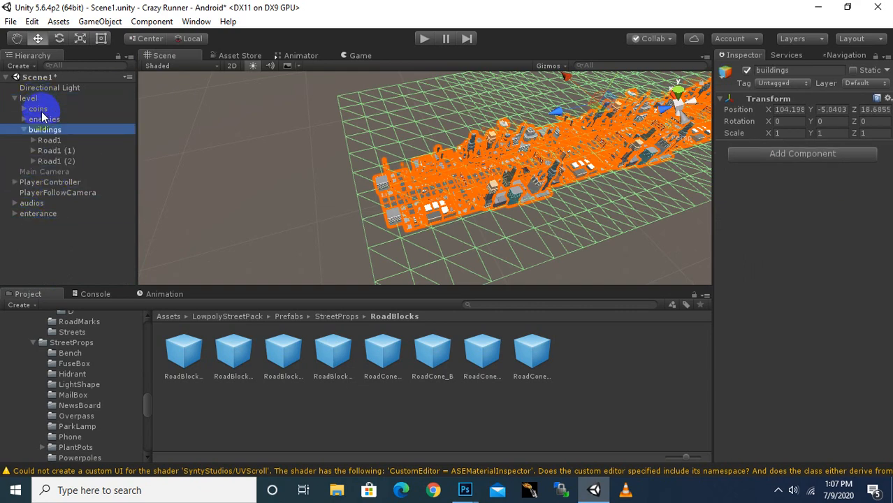
left_click(28, 99)
left_click(24, 130)
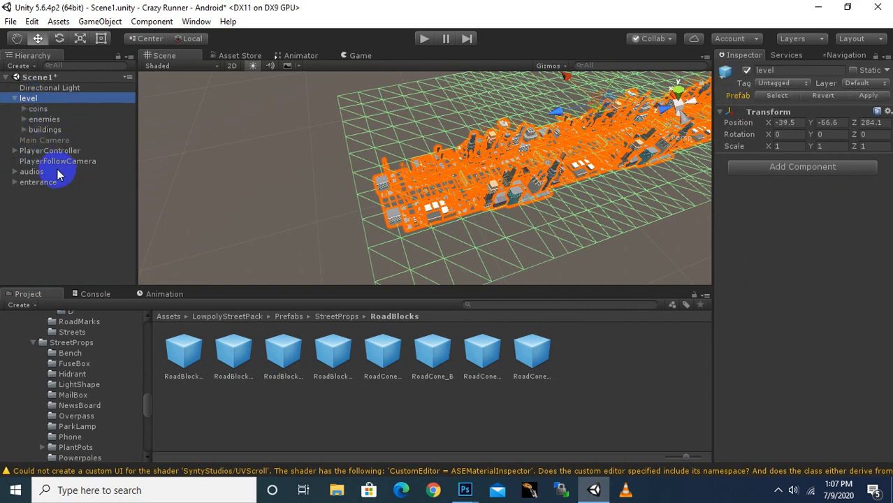
Try moving the enterance object away from the end of the road to a Z position of about -44.3, and undo the move
scroll(253, 197, "down", 5)
middle_click_drag(542, 155, 372, 170)
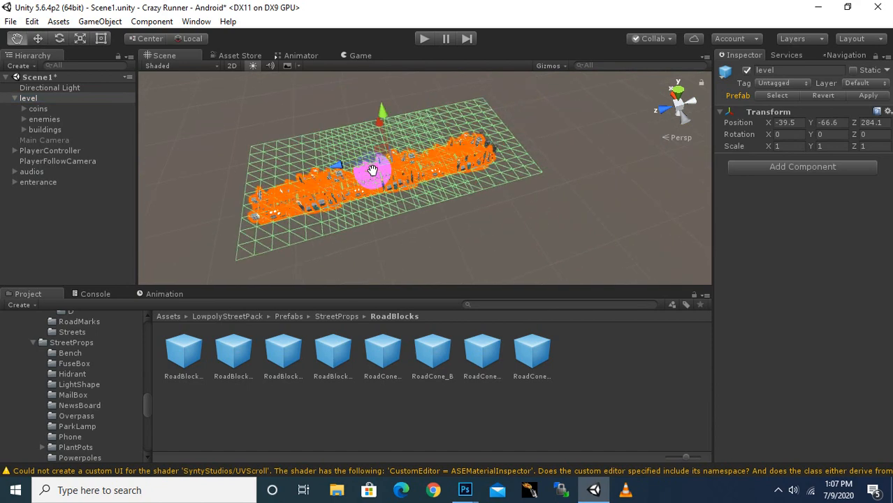
scroll(465, 146, "up", 10)
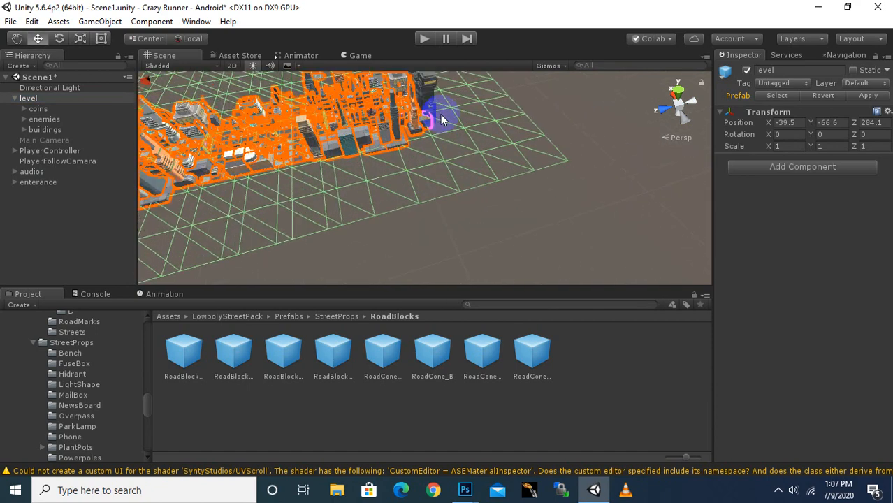
middle_click_drag(433, 133, 393, 185)
scroll(326, 214, "up", 5)
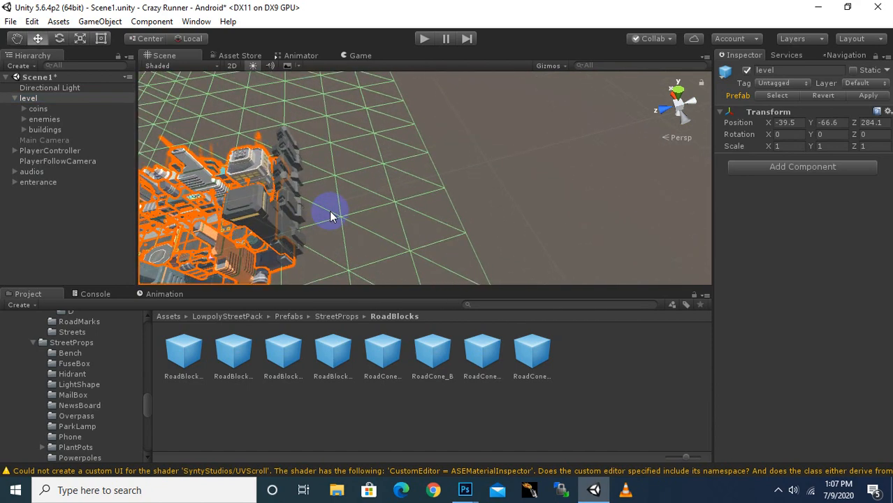
scroll(331, 211, "up", 4)
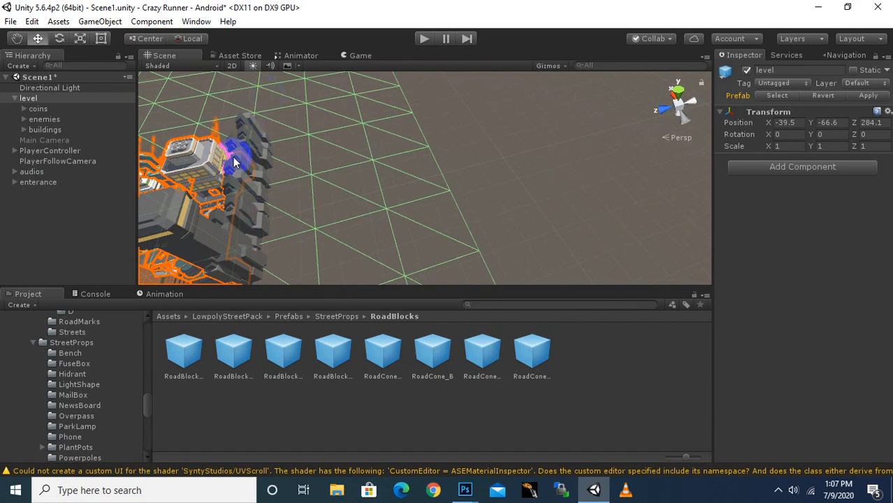
left_click(28, 182)
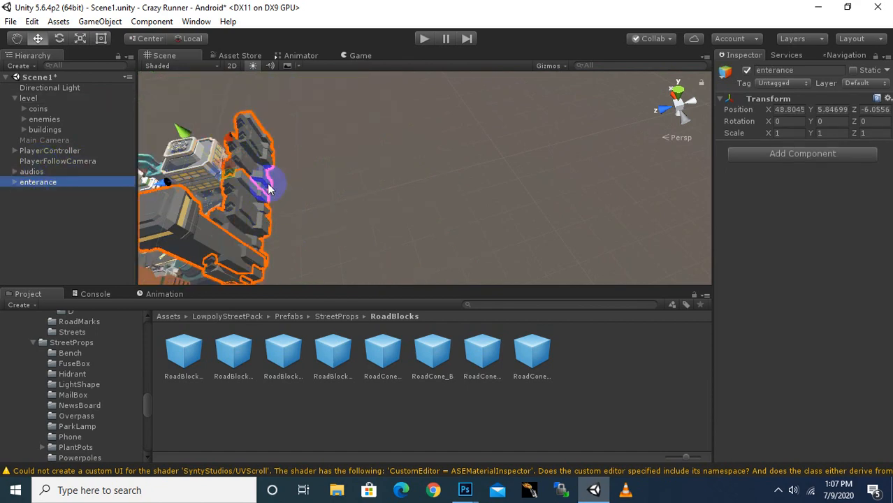
middle_click_drag(268, 184, 361, 189)
left_click_drag(284, 184, 415, 171)
middle_click_drag(376, 194, 466, 170)
scroll(466, 170, "down", 3)
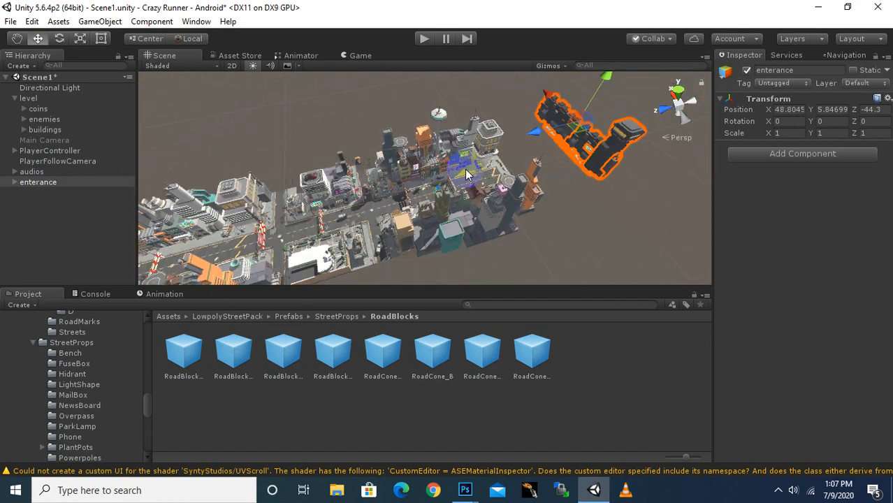
scroll(466, 175, "down", 10)
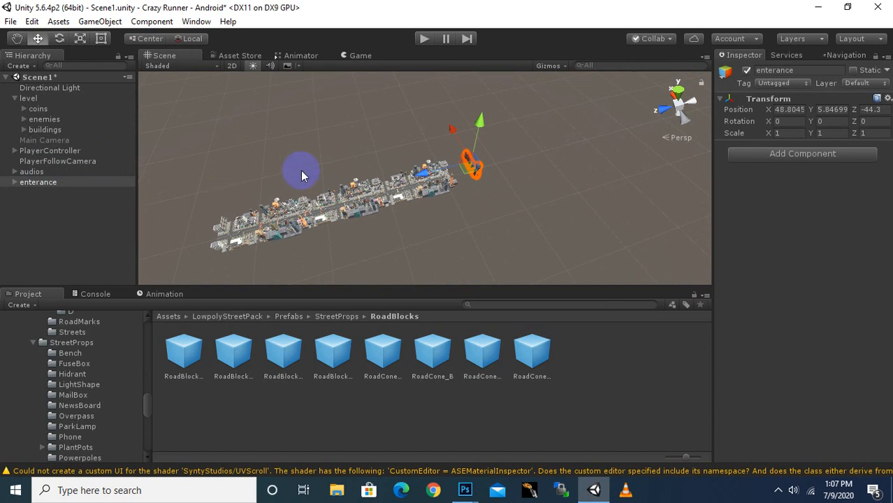
key("ctrl+z")
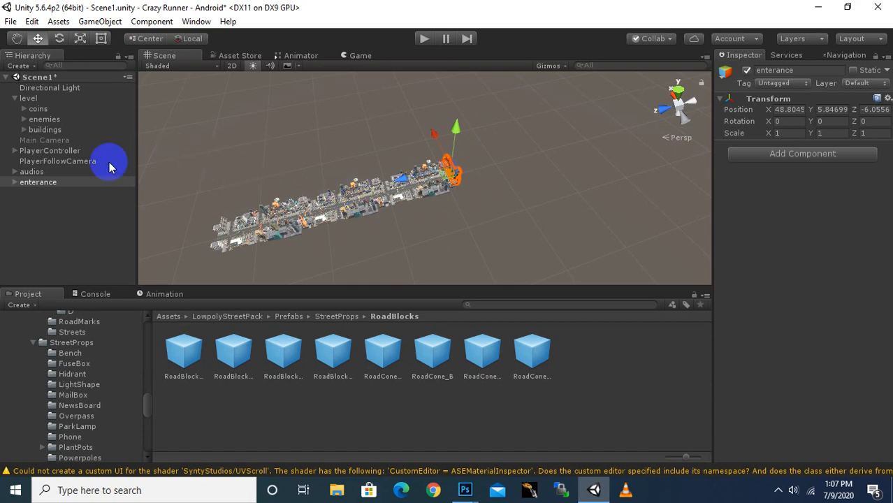
Move the coins group along the road to a Z position of about -156.02
left_click(36, 109)
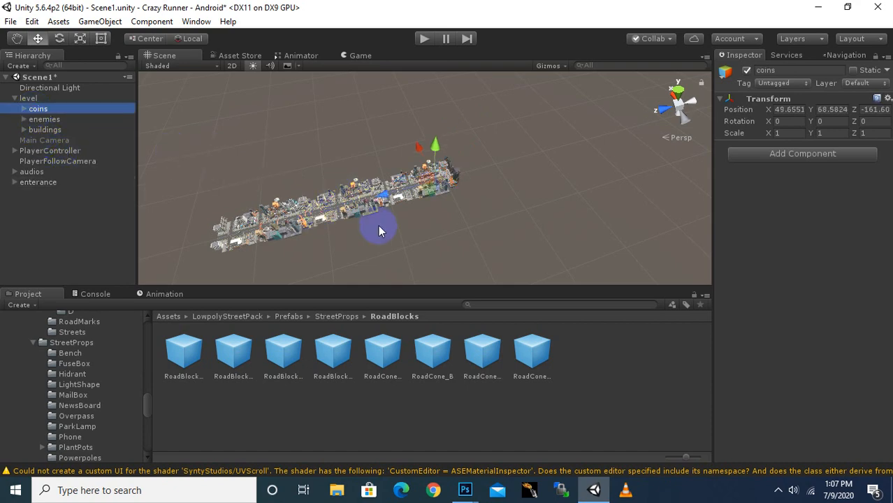
key("f")
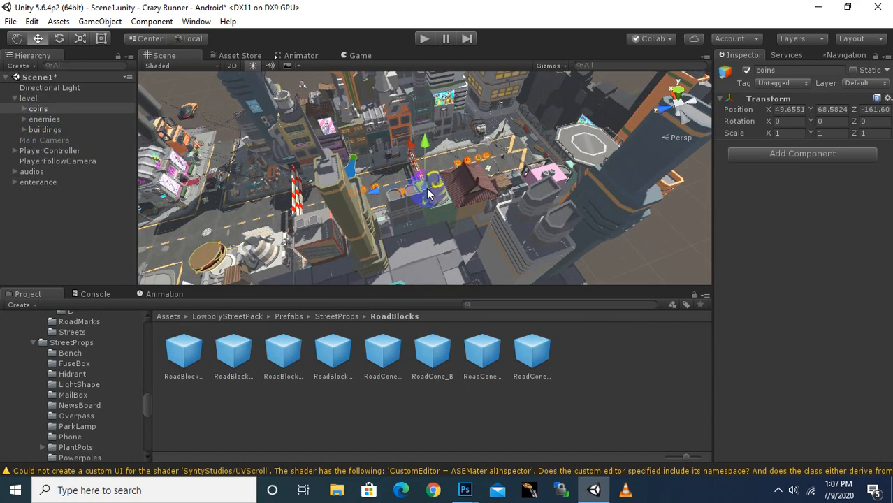
left_click_drag(305, 195, 468, 169, "alt")
scroll(450, 181, "up", 10)
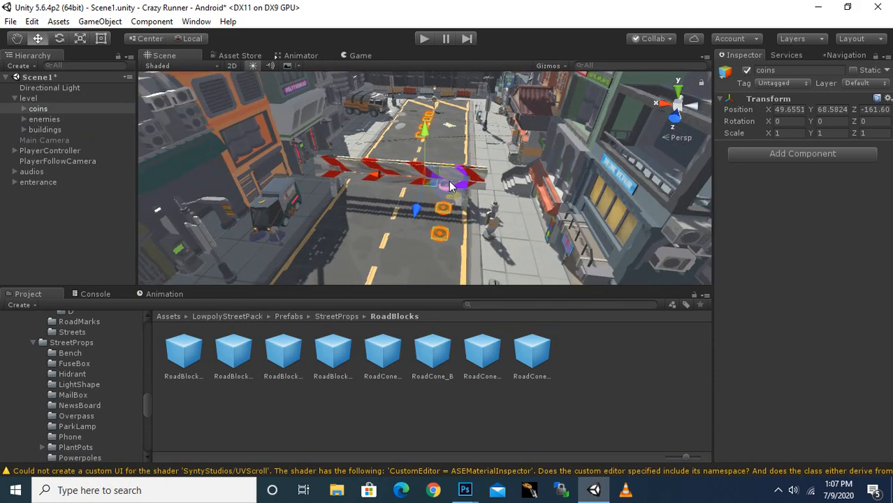
left_click_drag(497, 204, 309, 258, "alt")
left_click_drag(371, 188, 314, 190)
scroll(314, 190, "down", 3)
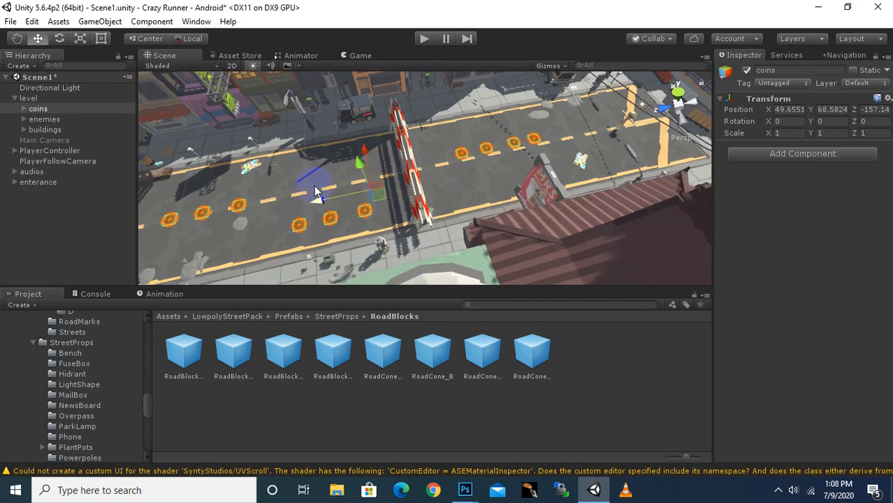
middle_click_drag(314, 186, 349, 185)
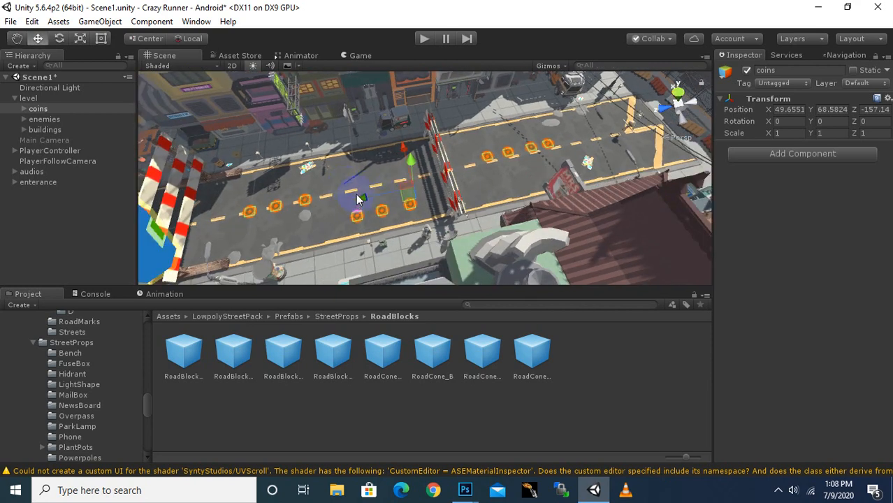
left_click_drag(356, 195, 344, 195)
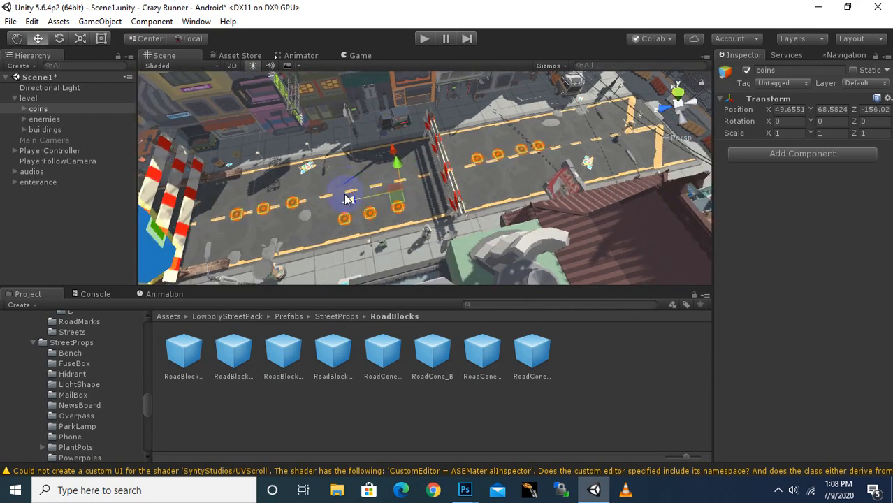
scroll(345, 199, "down", 6)
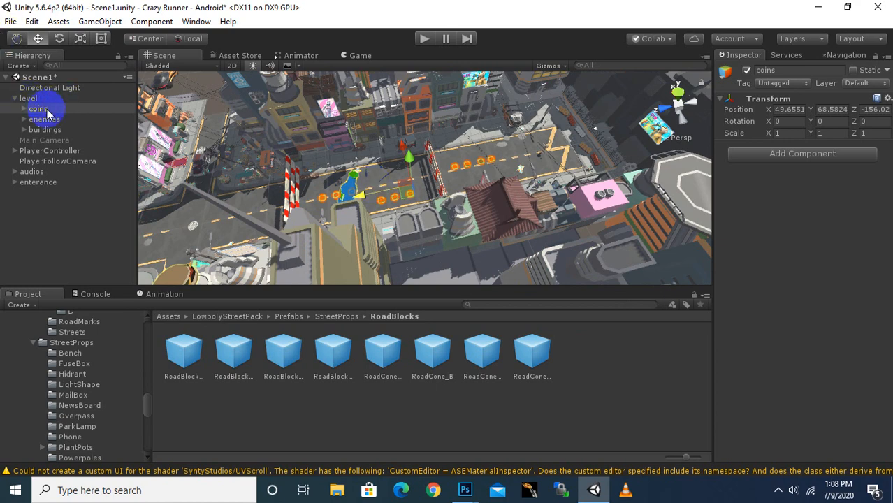
Duplicate the coins group and move the copy further along the road to a Z position of about -116.9
key("ctrl+d")
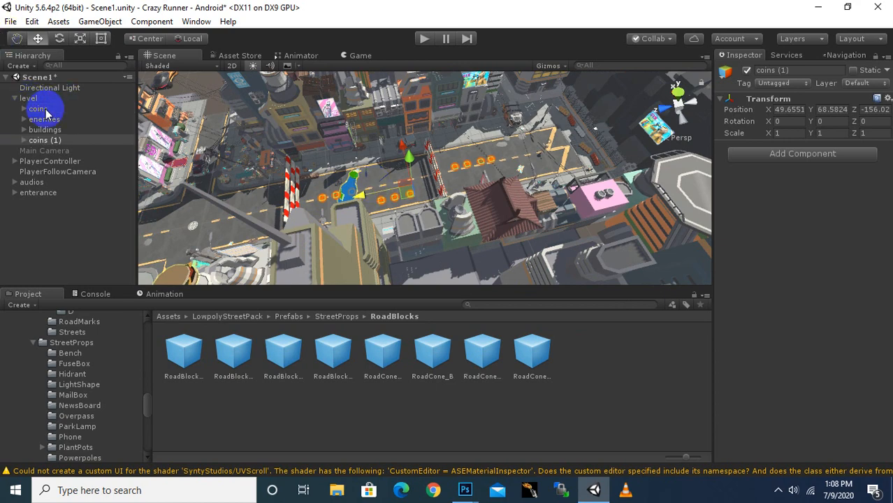
left_click_drag(360, 200, 133, 207)
middle_click_drag(133, 207, 369, 185)
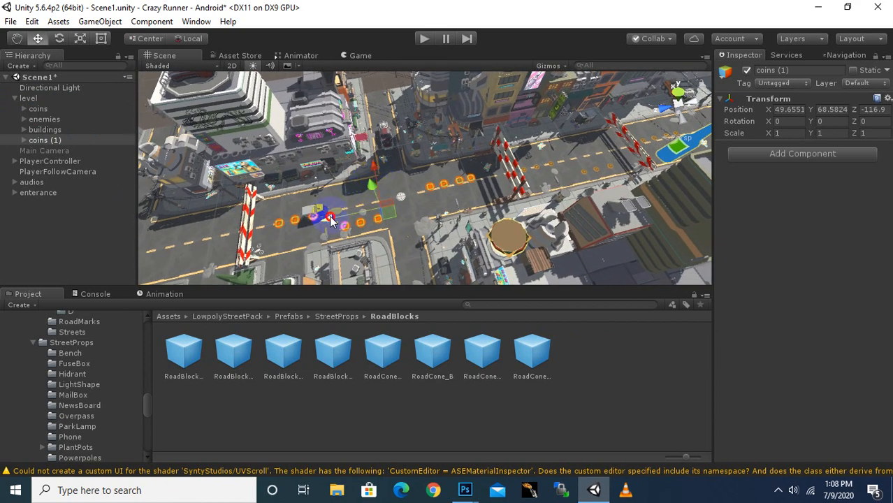
mouse_move(331, 218)
left_mouse_down()
mouse_move(339, 218)
mouse_move(331, 220)
left_mouse_up()
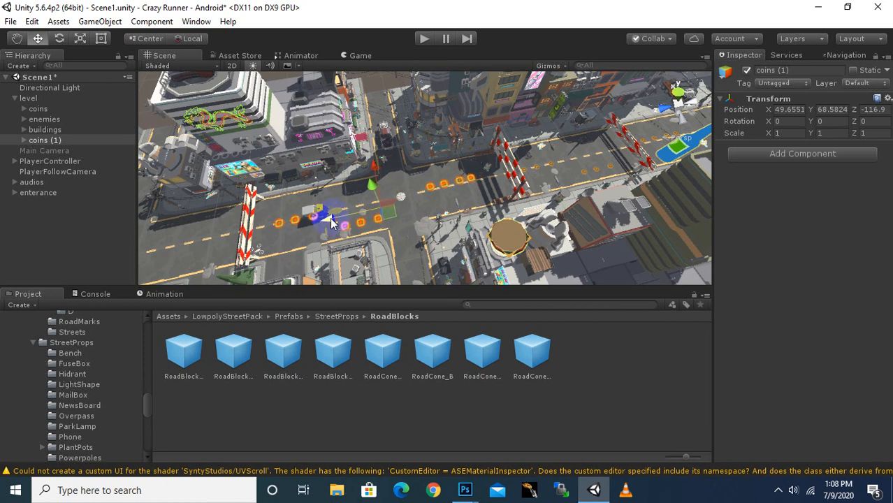
Duplicate coins (1) and place the copy beyond the next barrier at a Z position of about -70.91
key("ctrl+d")
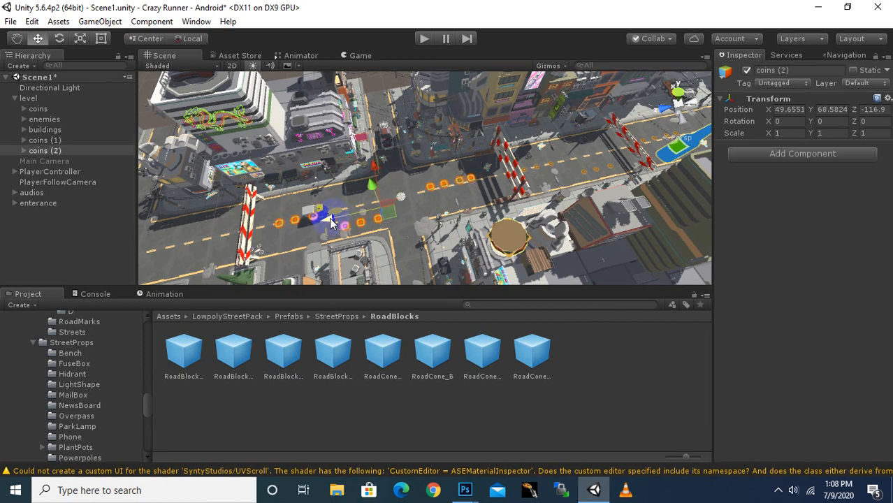
left_click_drag(331, 222, 58, 236)
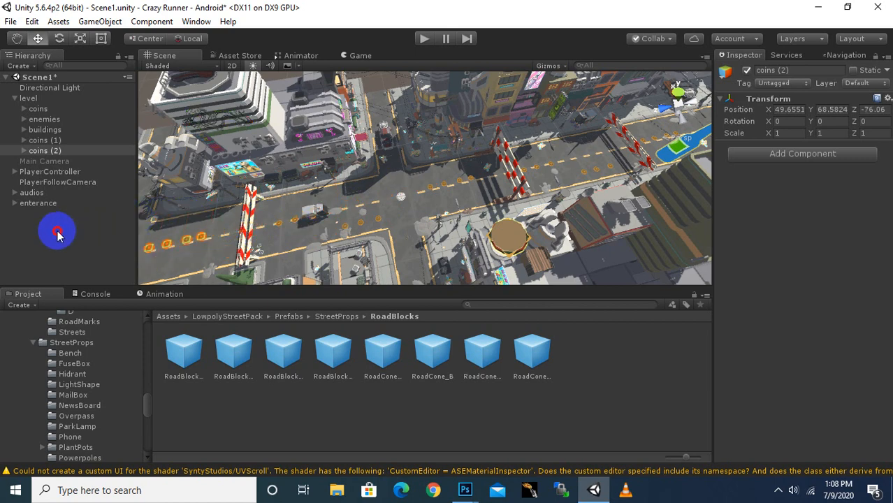
middle_click_drag(216, 232, 508, 184)
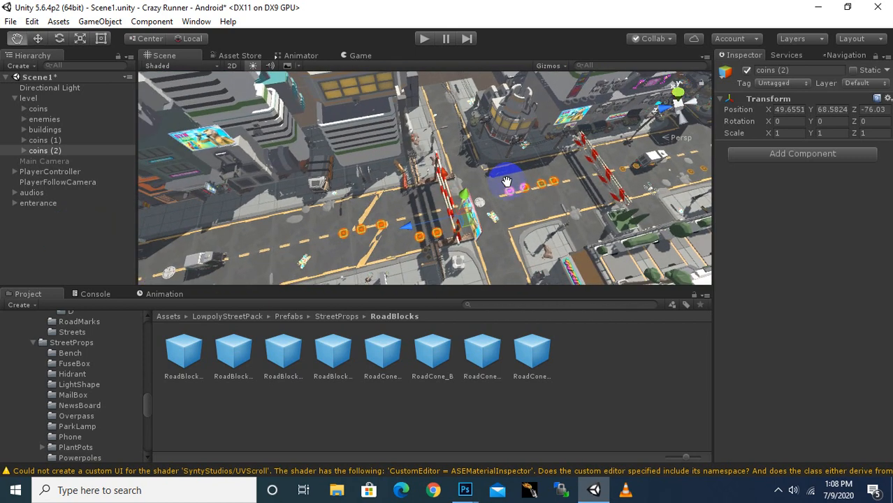
left_click_drag(403, 231, 367, 234)
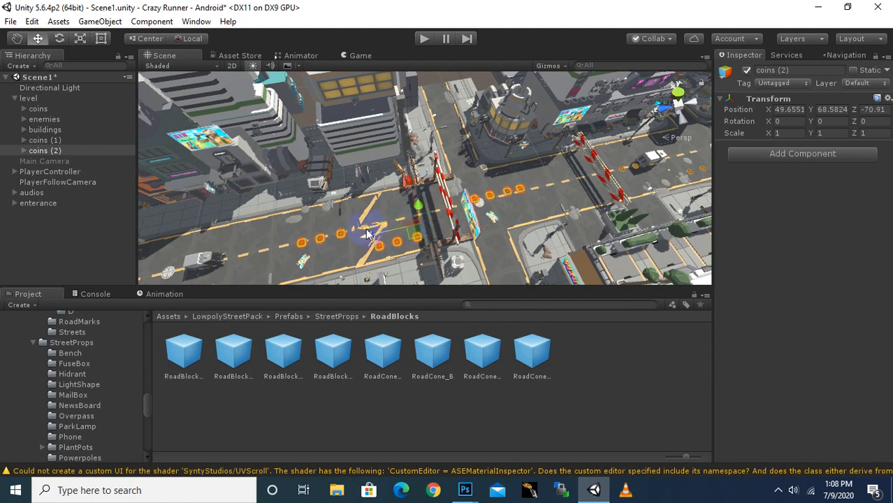
Duplicate coins (2) and move the copy along the road to a Z position of about -30.01
key("ctrl+d")
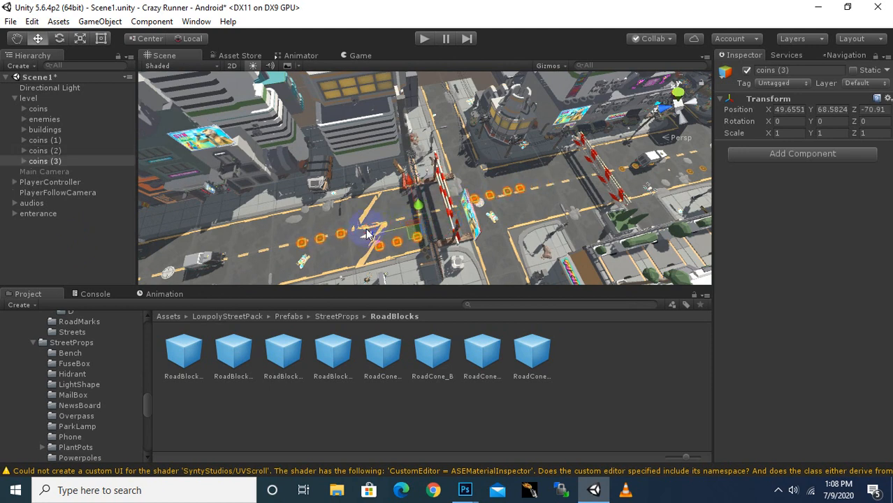
left_click_drag(349, 236, 120, 247)
middle_click_drag(119, 247, 454, 167)
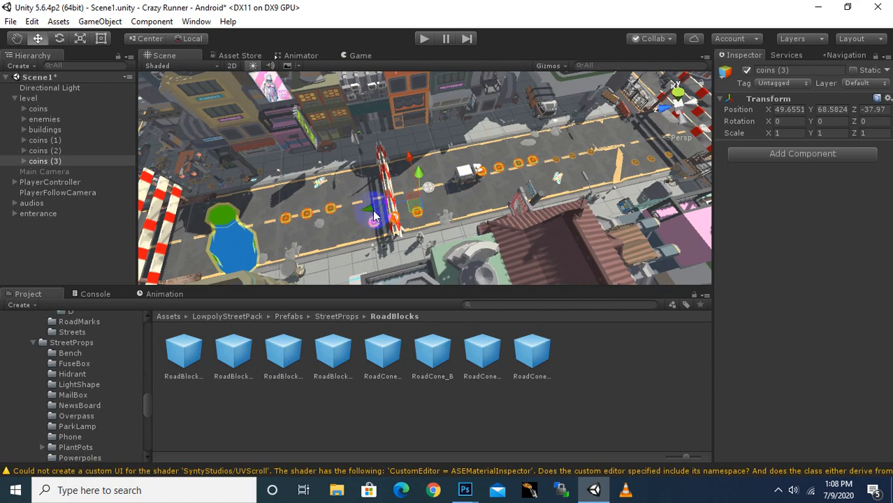
left_click_drag(374, 216, 292, 224)
middle_click_drag(401, 204, 493, 190)
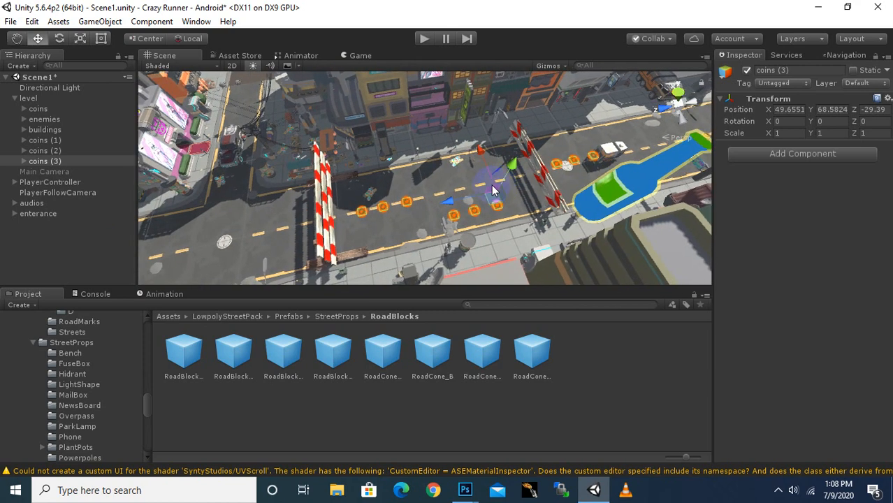
left_click_drag(441, 200, 450, 204)
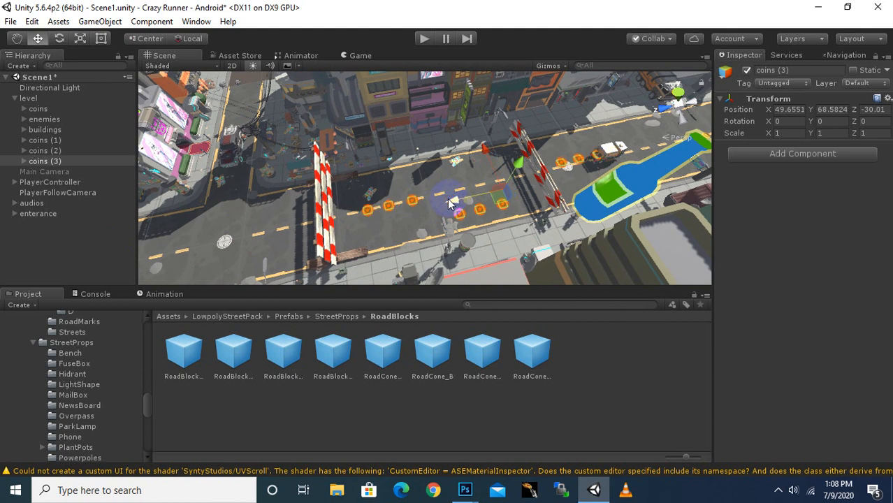
Duplicate coins (3) and place the copy further down the road at a Z position of about 7.81
key("ctrl+d")
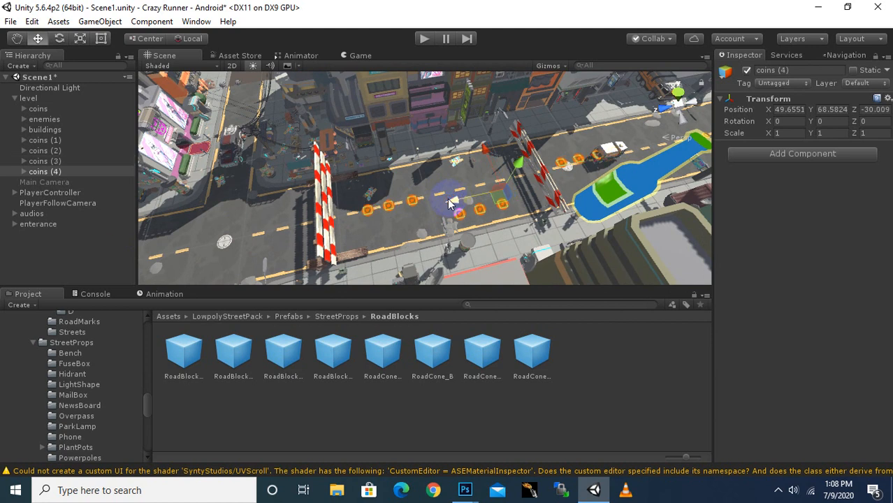
left_click_drag(454, 203, 130, 257)
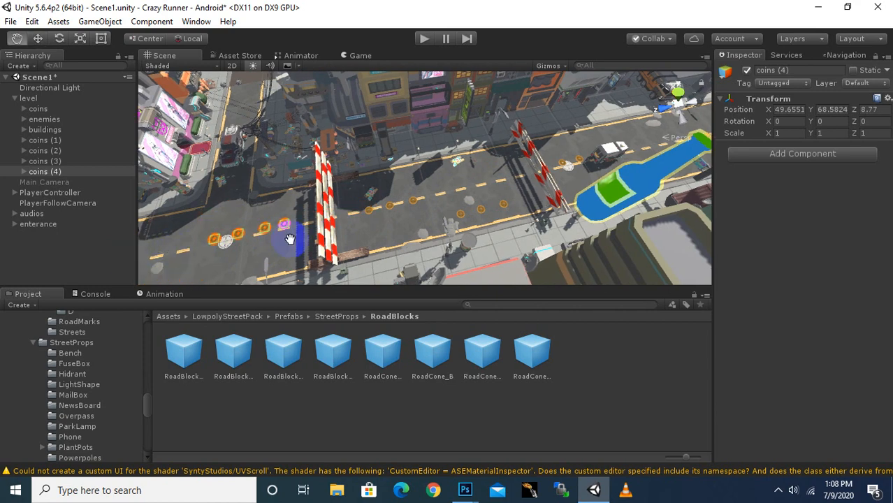
middle_click_drag(289, 239, 479, 184)
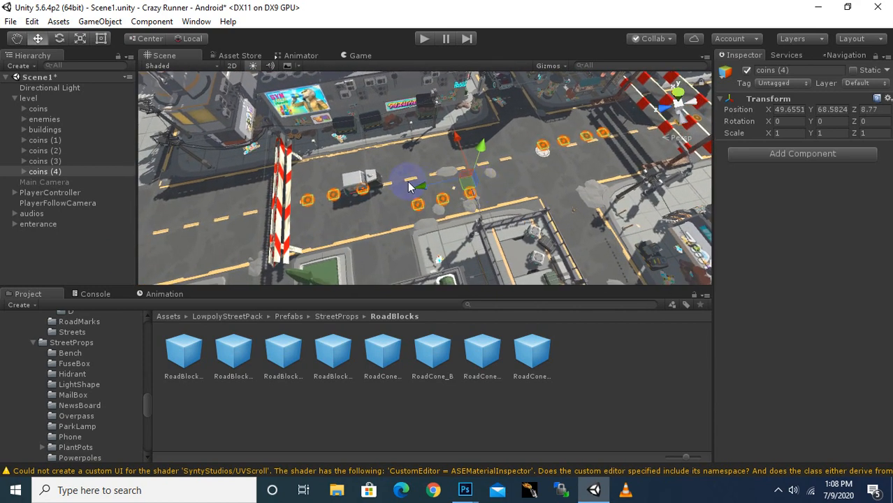
left_click_drag(409, 183, 429, 190)
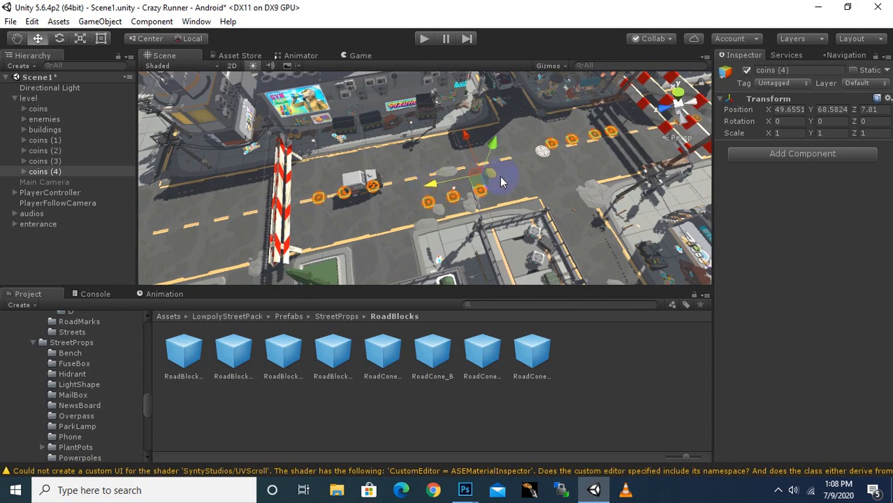
Duplicate coins (4) and move the copy along the road to a Z position of about 54
scroll(500, 180, "down", 5)
middle_click_drag(505, 176, 528, 168)
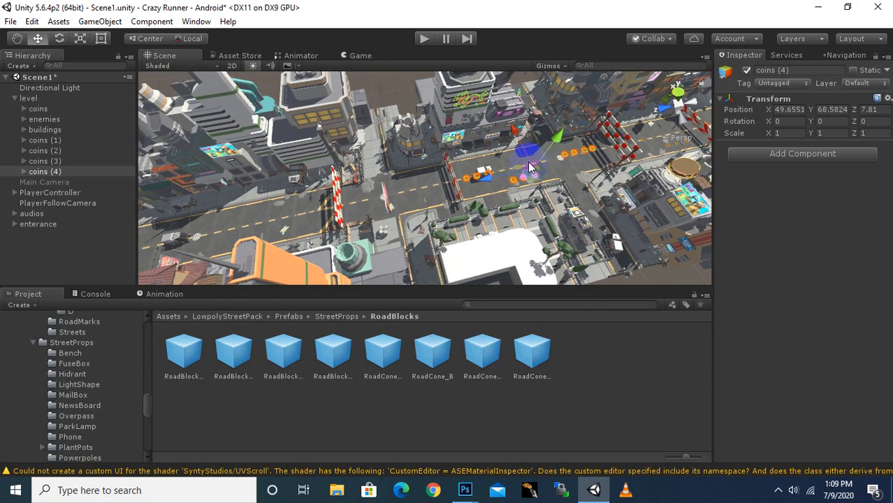
key("ctrl+d")
left_click_drag(526, 166, 291, 214)
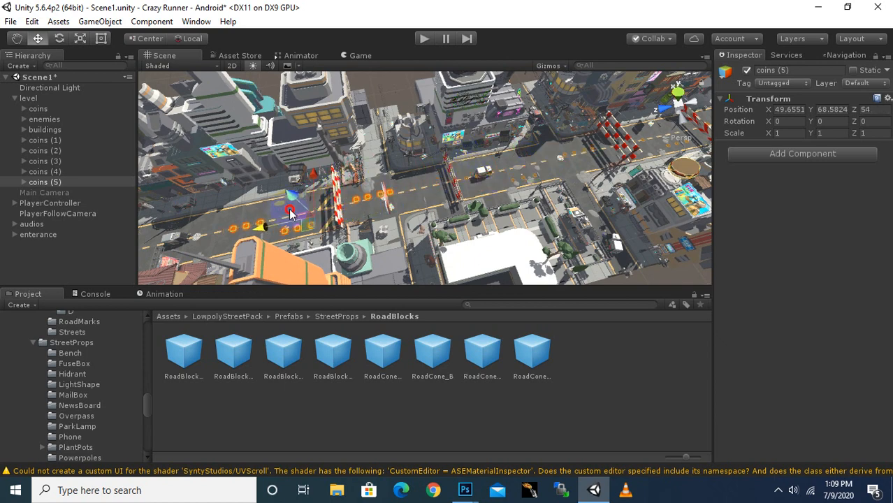
middle_click_drag(312, 204, 386, 192)
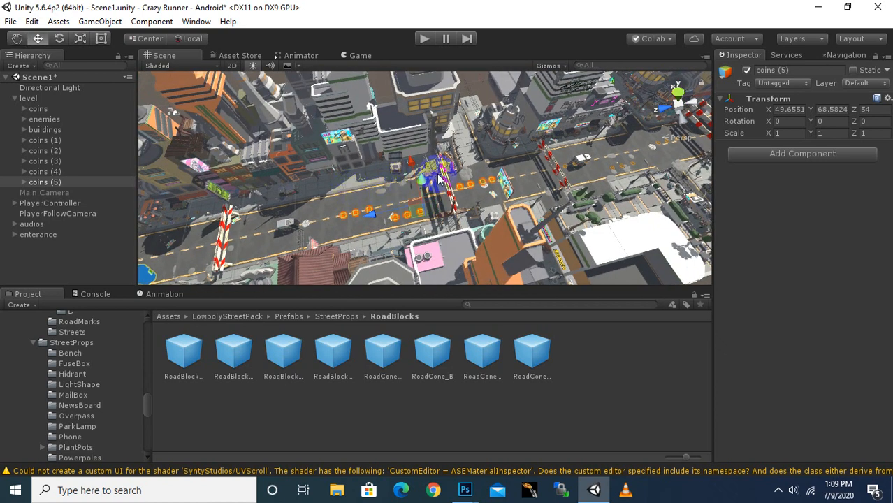
left_click_drag(438, 180, 498, 193)
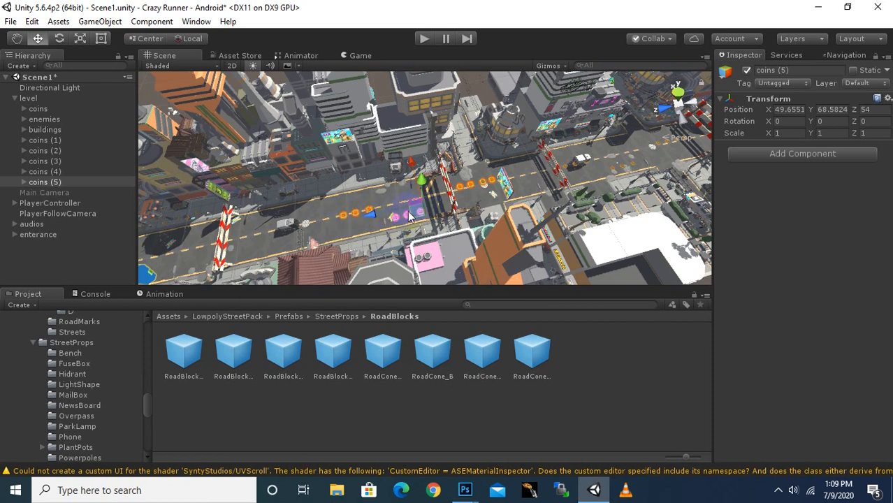
Duplicate coins (5) and place the copy near the far end of the road at a Z position of about 117.7
scroll(364, 200, "down", 3)
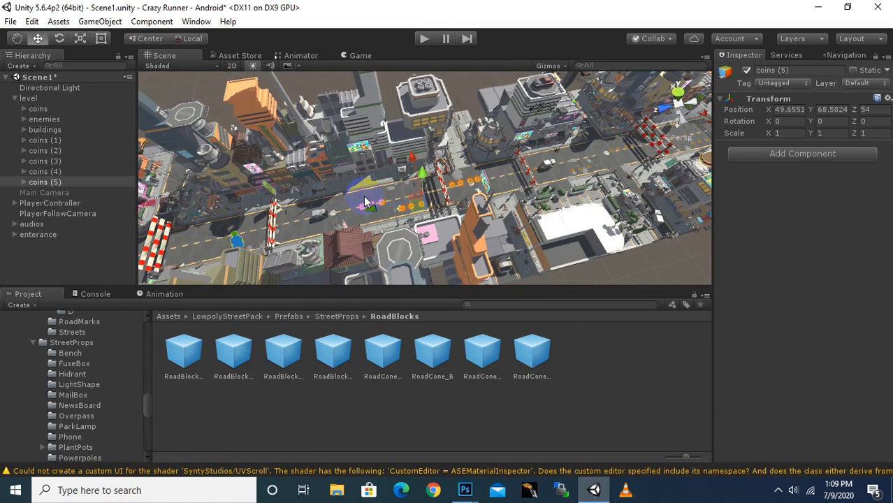
middle_click_drag(346, 199, 409, 183)
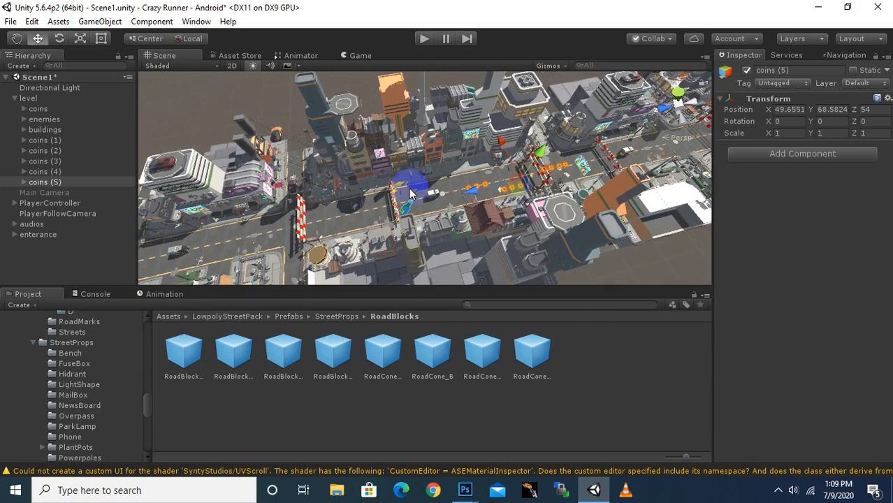
key("ctrl+d")
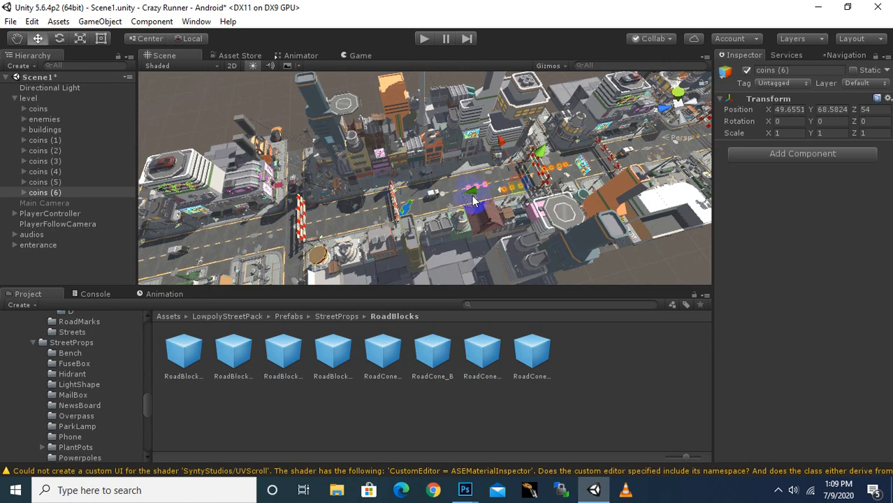
left_click_drag(472, 200, 302, 216)
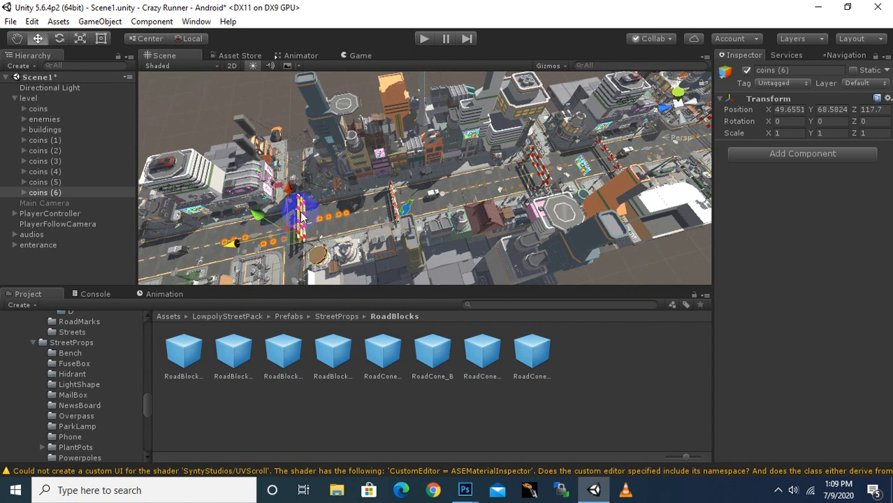
Select Coin and Coin (1) to Coin (3) in coins (6) and move them sideways to an X position of about -8.12
scroll(318, 196, "down", 2)
scroll(323, 222, "up", 2)
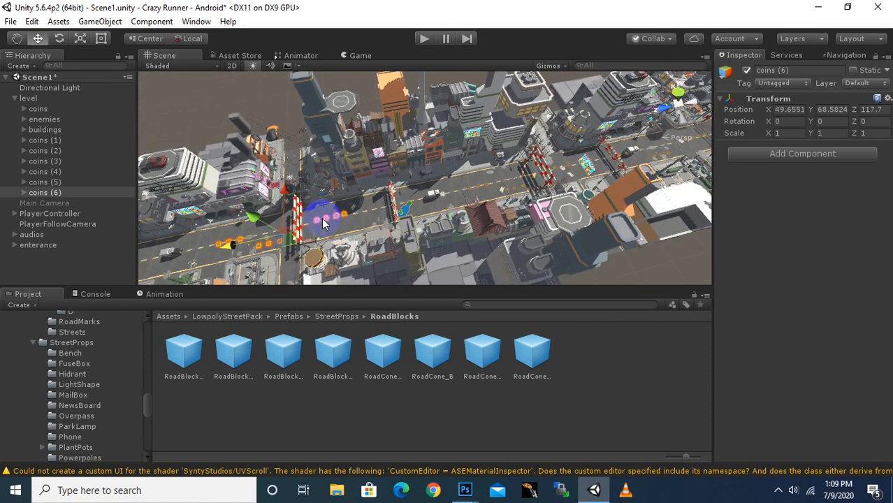
scroll(323, 222, "up", 5)
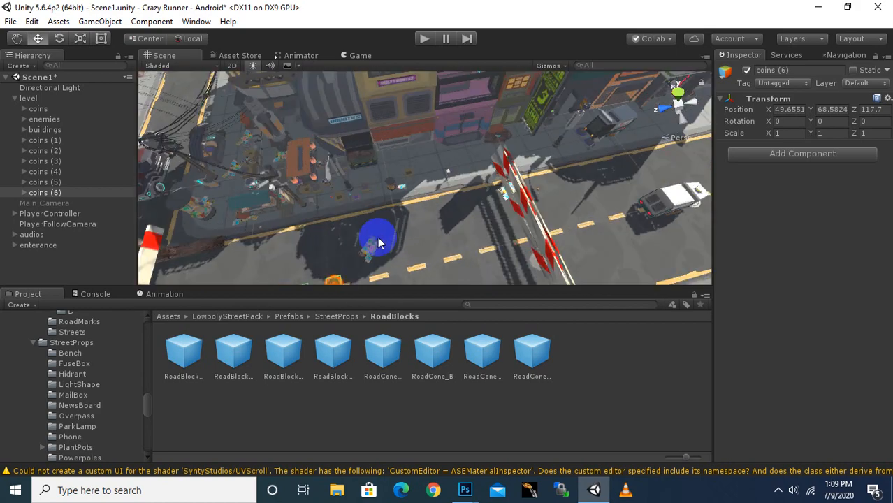
scroll(377, 237, "down", 1)
middle_click_drag(403, 208, 435, 171)
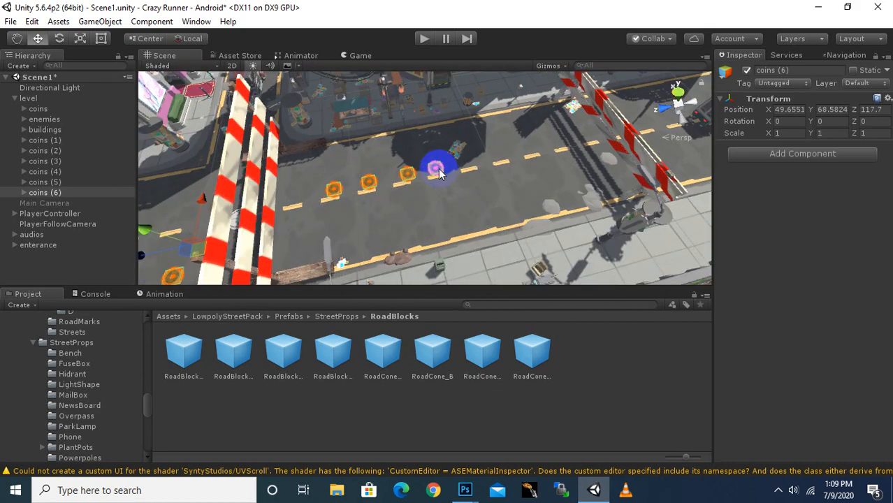
left_click(435, 169)
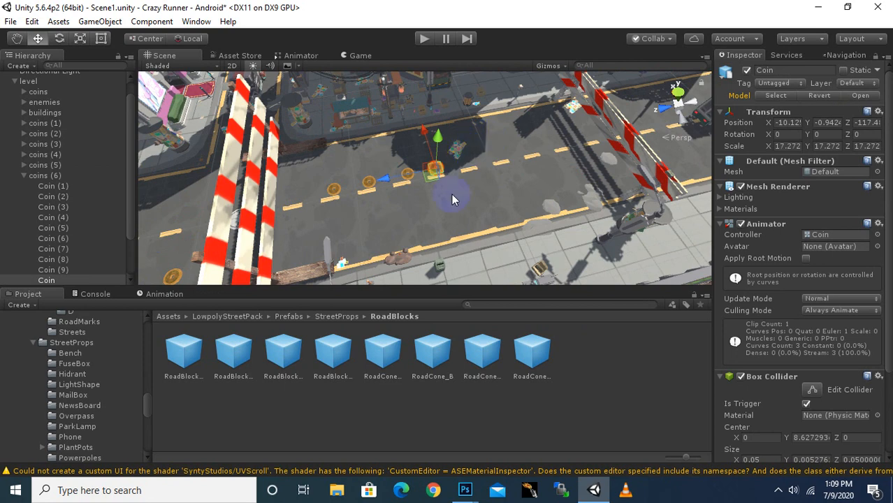
left_click_drag(451, 192, 310, 161)
scroll(389, 200, "up", 6)
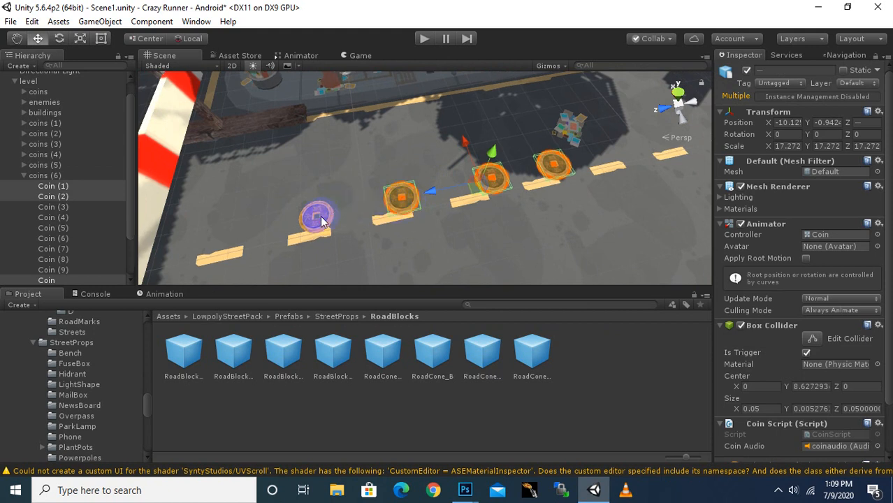
left_click(322, 221, "shift")
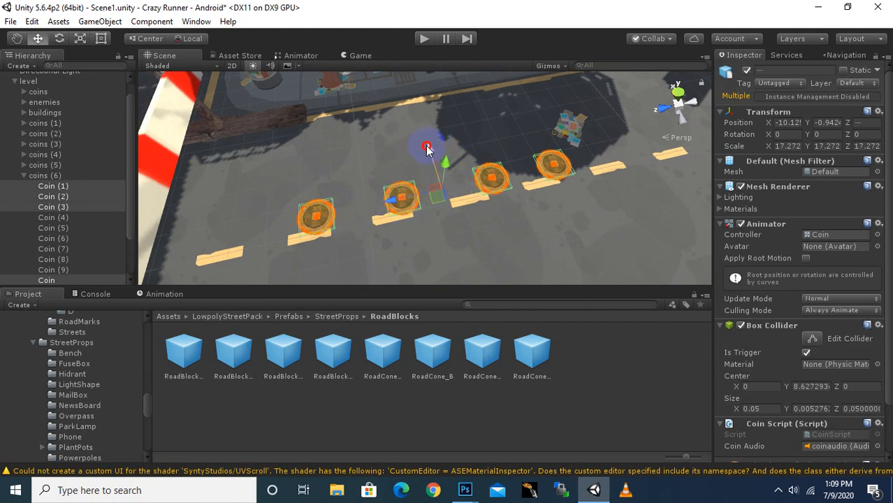
left_click_drag(426, 148, 404, 93)
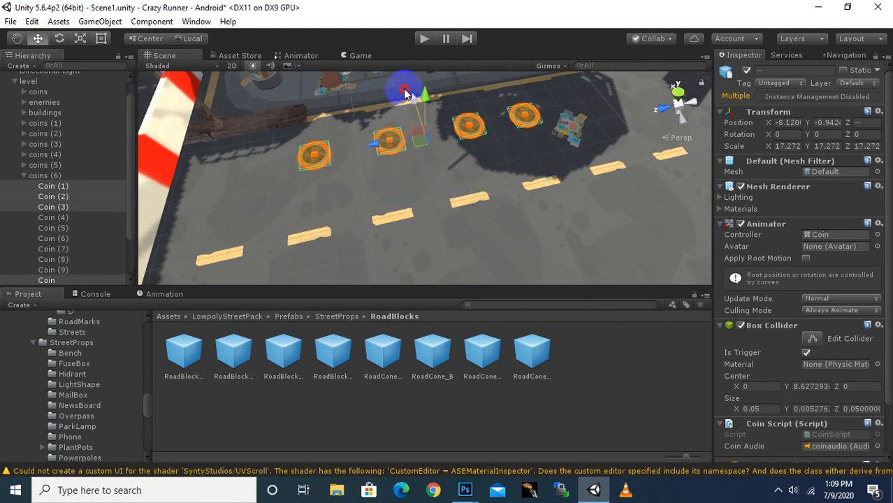
Move Coin and Coin (1) to Coin (3) of coins (5) sideways to X about -7.89 and delete the dirt mound they overlap
scroll(427, 234, "down", 6)
middle_click_drag(454, 222, 314, 256)
scroll(429, 224, "up", 5)
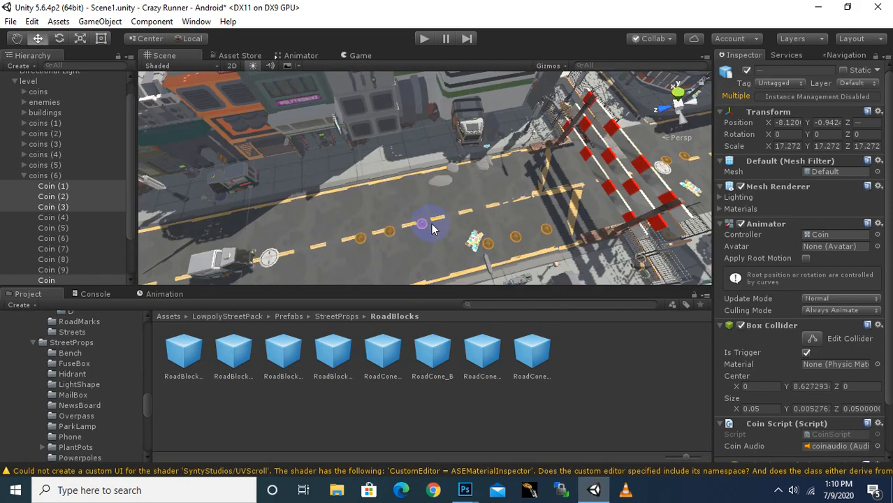
middle_click_drag(480, 217, 349, 217)
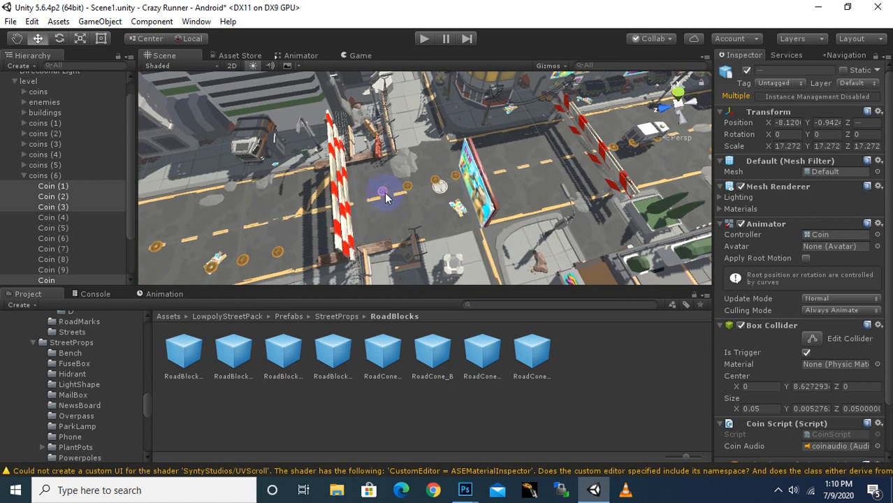
left_click(380, 195)
scroll(384, 197, "up", 4)
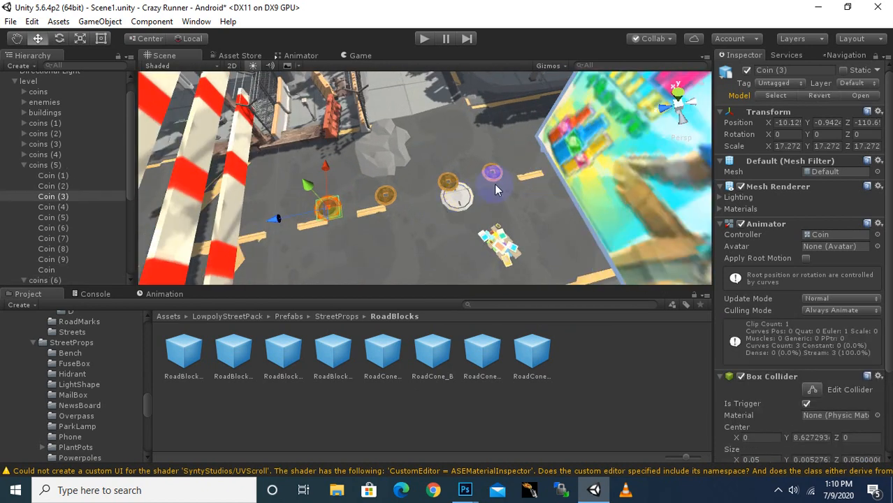
left_click(389, 199, "shift")
left_click(448, 183, "shift")
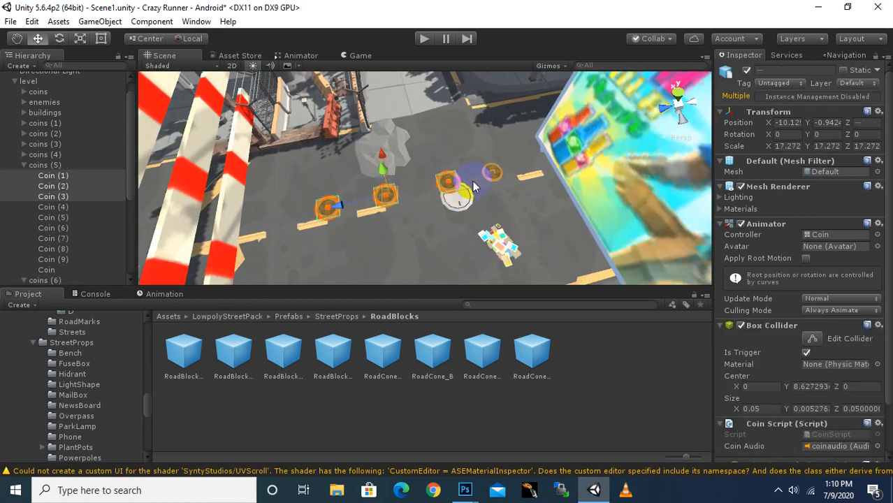
left_click(494, 176, "shift")
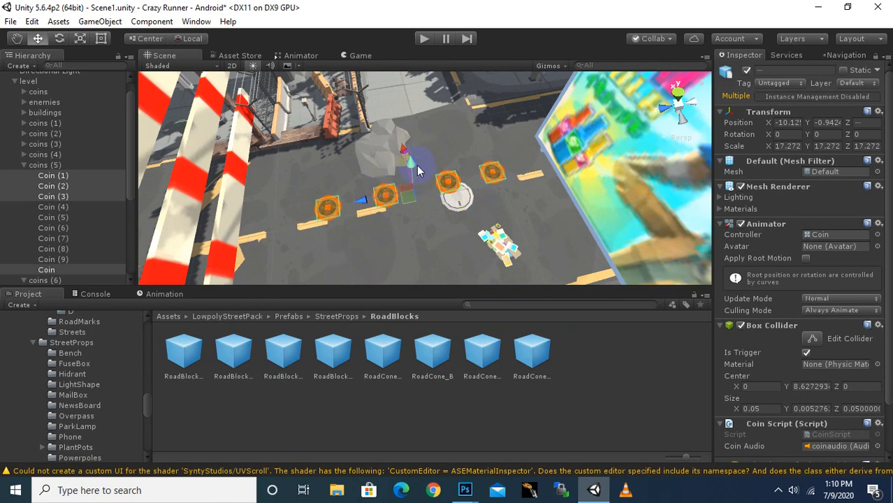
left_click_drag(404, 194, 470, 207, "alt")
left_click_drag(507, 155, 445, 123)
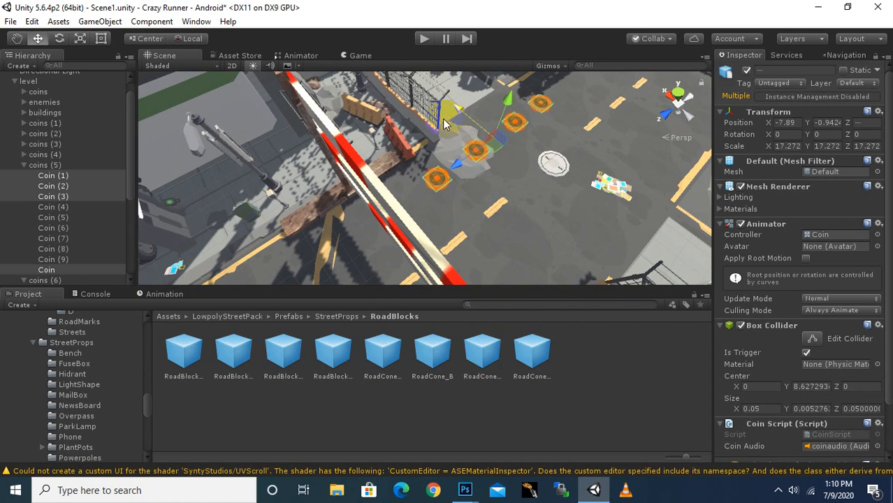
left_click(453, 154)
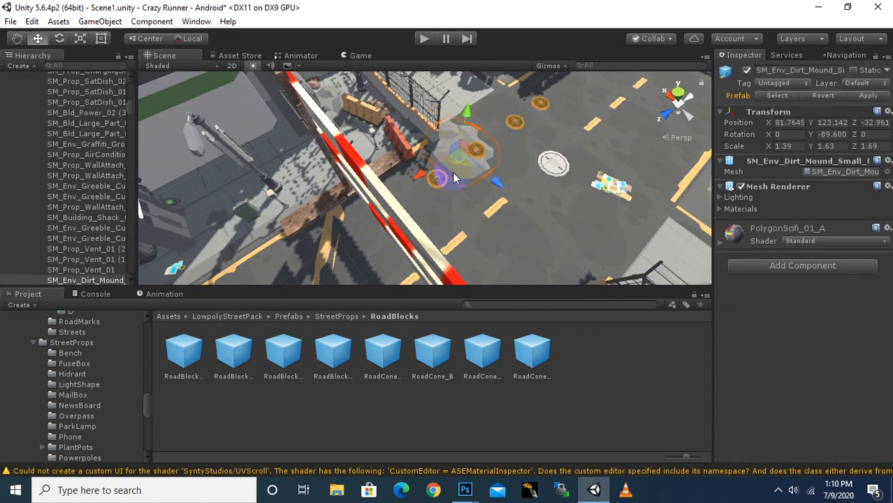
key("Delete")
Select the row of four coins in coins (4) and move it sideways to an X position of about -8.59
middle_click_drag(531, 200, 312, 299)
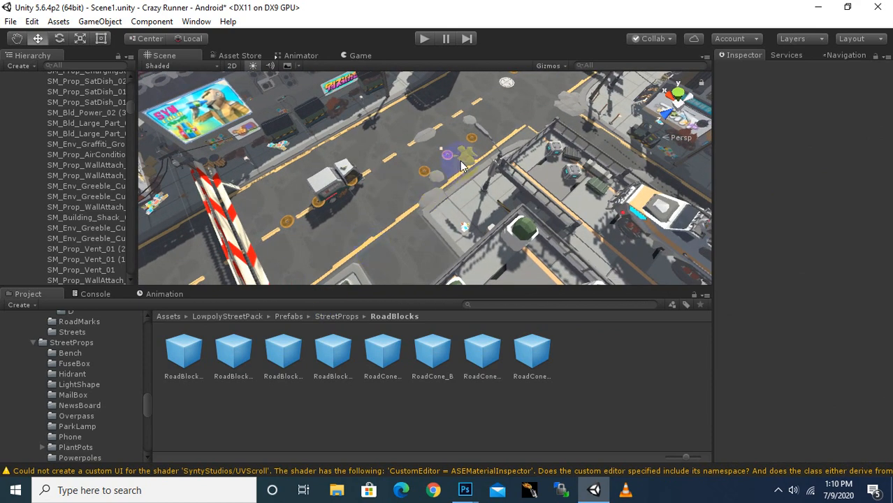
middle_click_drag(343, 206, 413, 215)
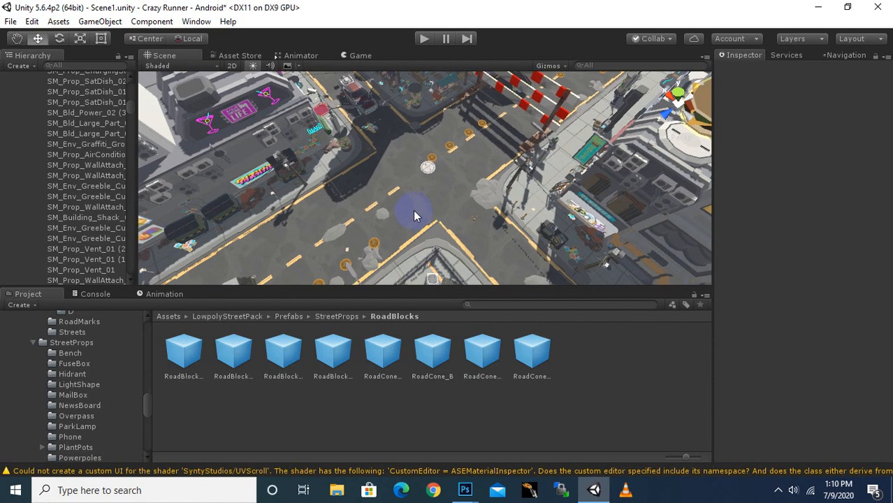
left_click(431, 163)
scroll(458, 159, "up", 9)
middle_click_drag(508, 136, 432, 209)
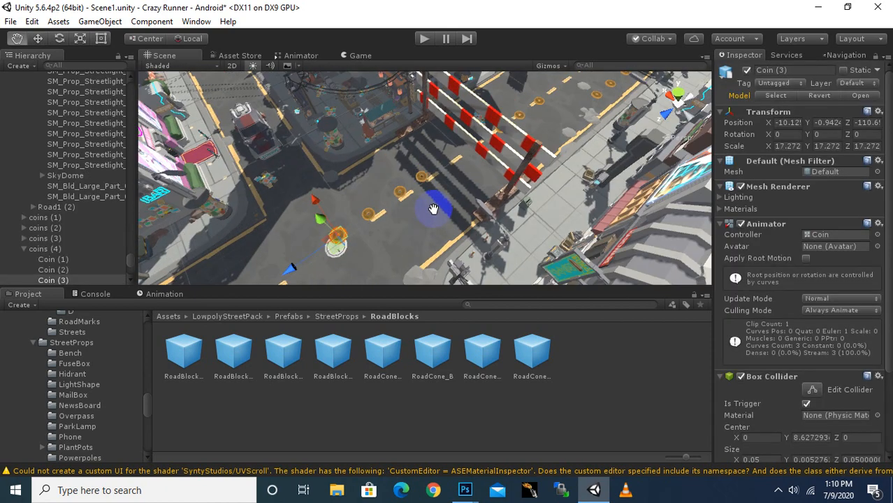
scroll(360, 227, "up", 4)
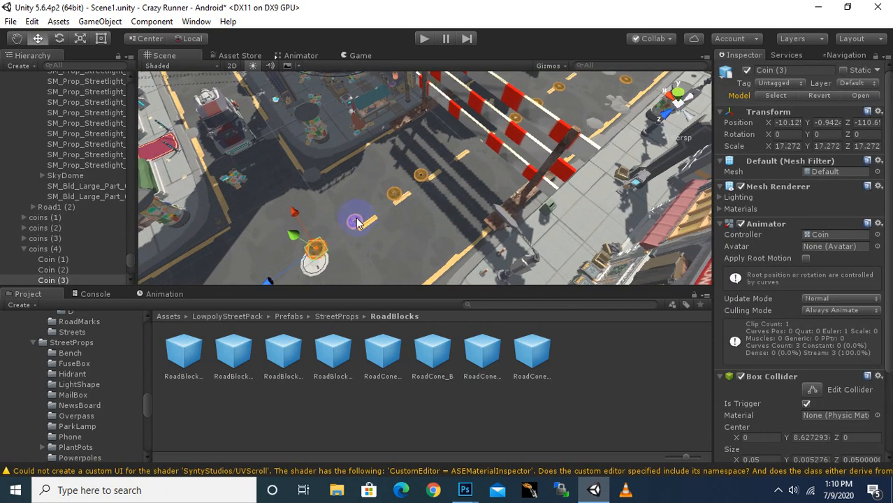
left_click(357, 222, "shift")
left_click(397, 196, "shift")
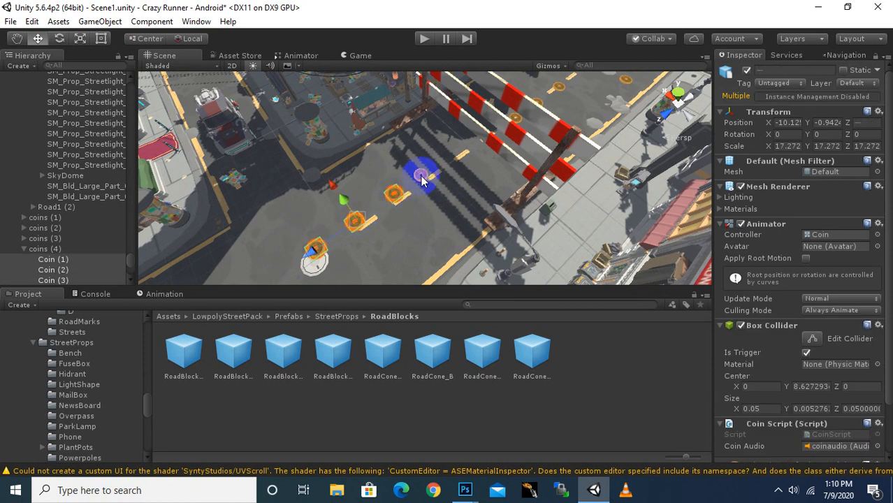
left_click_drag(347, 181, 331, 157)
Move the enemycar along the road, clear of the coins (3) row, to a Z position of about -53.36
middle_click_drag(453, 199, 394, 257)
scroll(412, 237, "up", 6)
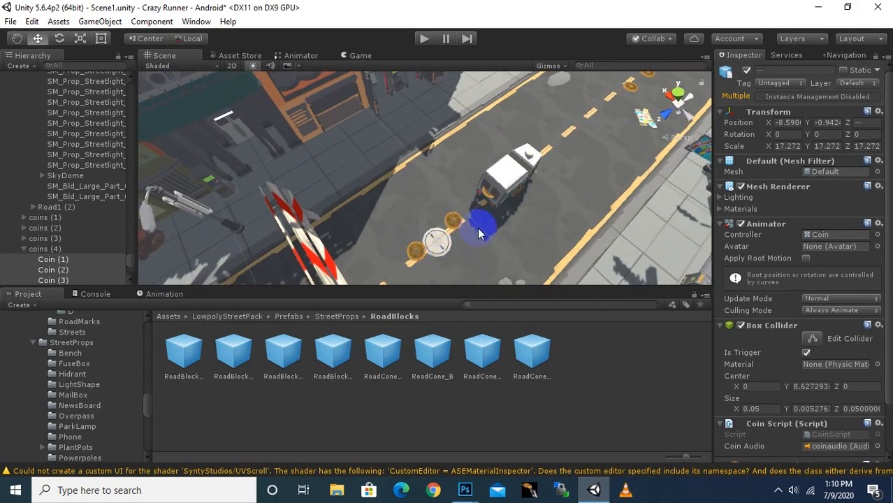
left_click(515, 175)
left_click_drag(546, 153, 602, 103)
Shift the four-coin row of coins (3) sideways off the centre line and move the enemycar back to a Z position of about -51.14
left_click(515, 177)
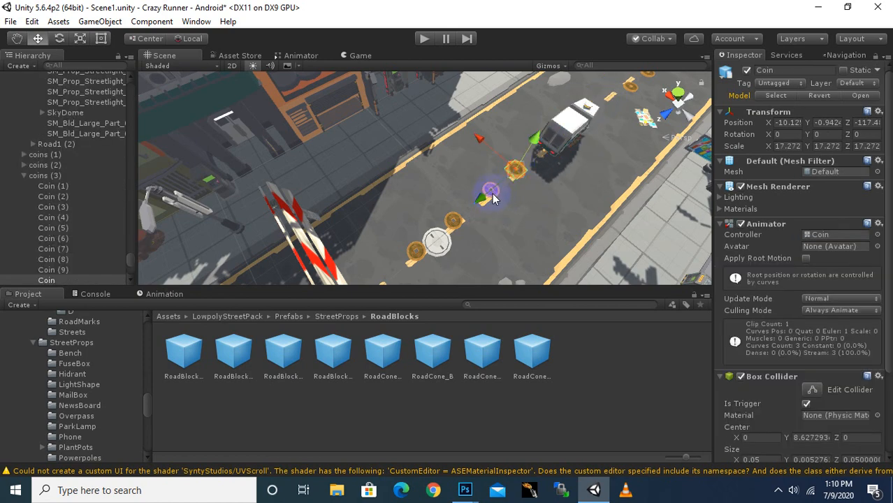
left_click(457, 225, "shift")
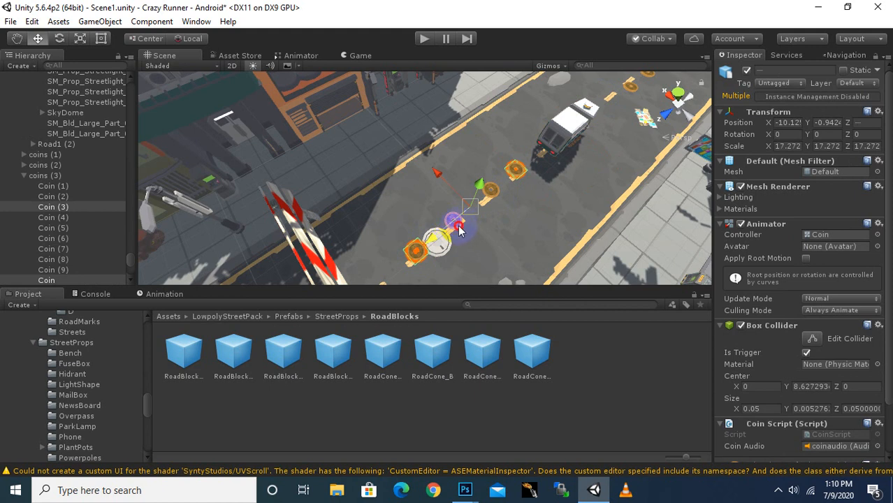
left_click(456, 224, "shift")
left_click(492, 198, "shift")
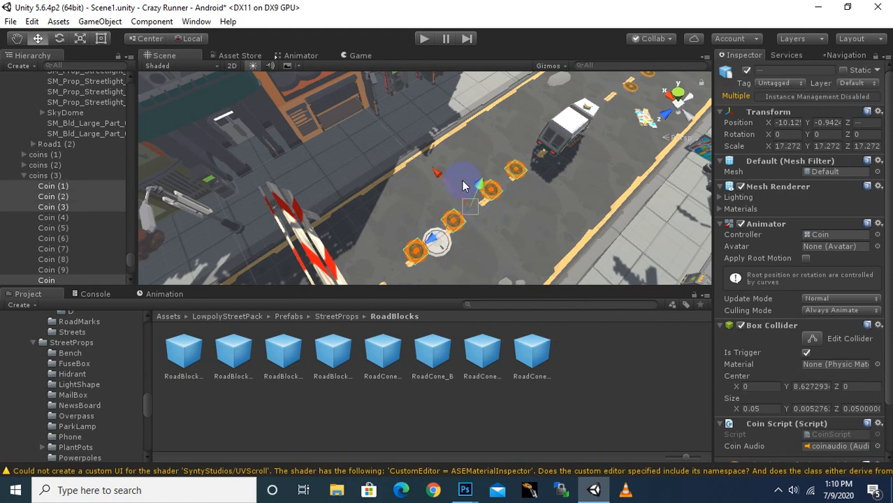
left_click_drag(443, 178, 545, 143)
left_click(545, 144)
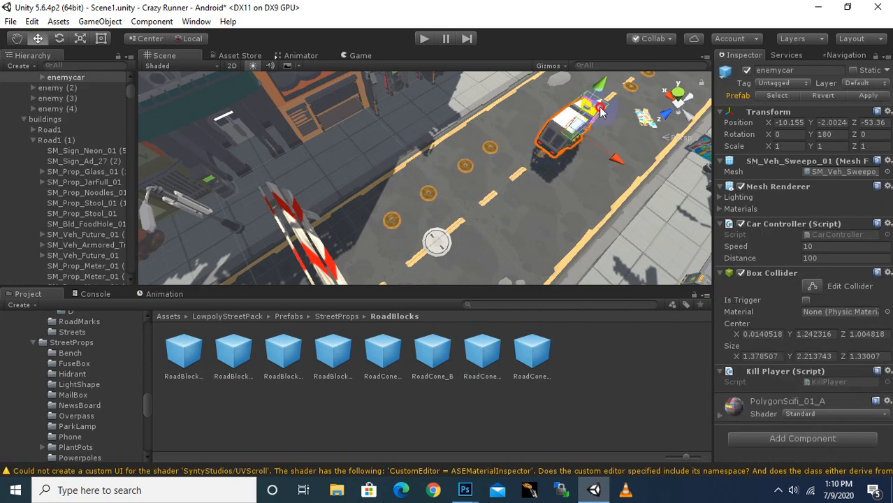
left_click_drag(599, 110, 571, 131)
Move the four-coin row of coins (2) sideways to X about -8.52 and delete the dirt mound beside it
middle_click_drag(582, 166, 431, 321)
scroll(506, 235, "up", 4)
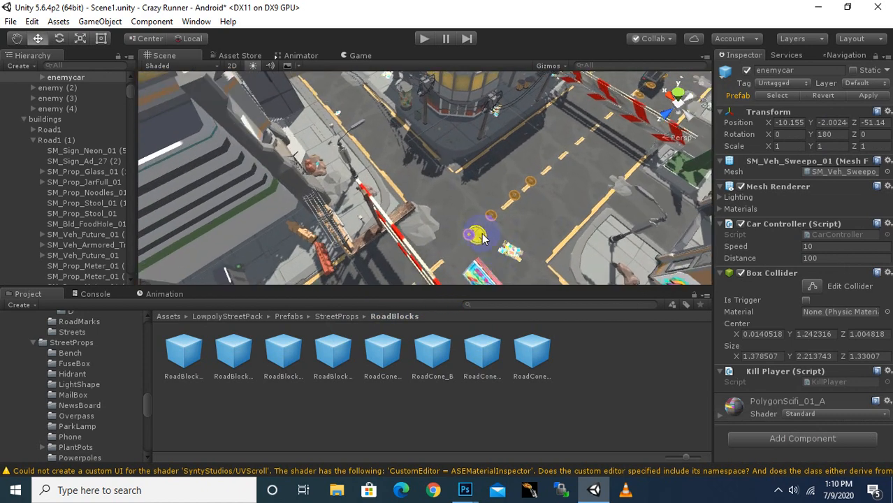
left_click(471, 236)
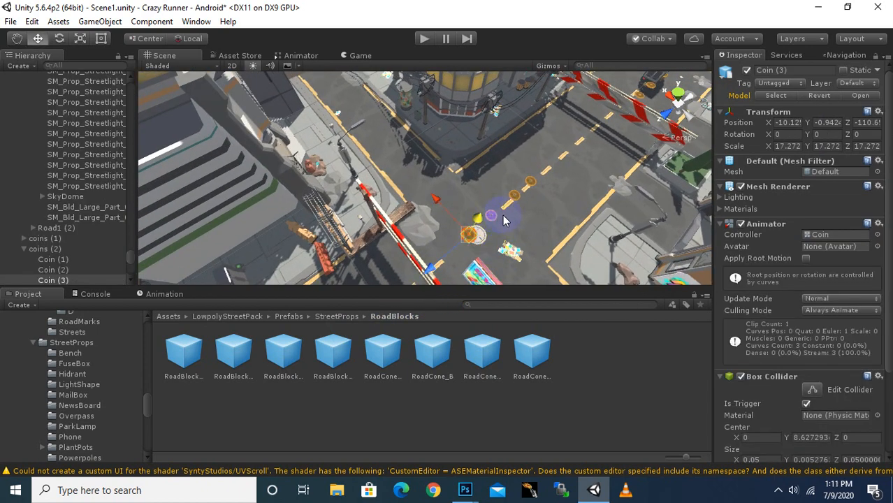
scroll(524, 210, "up", 4)
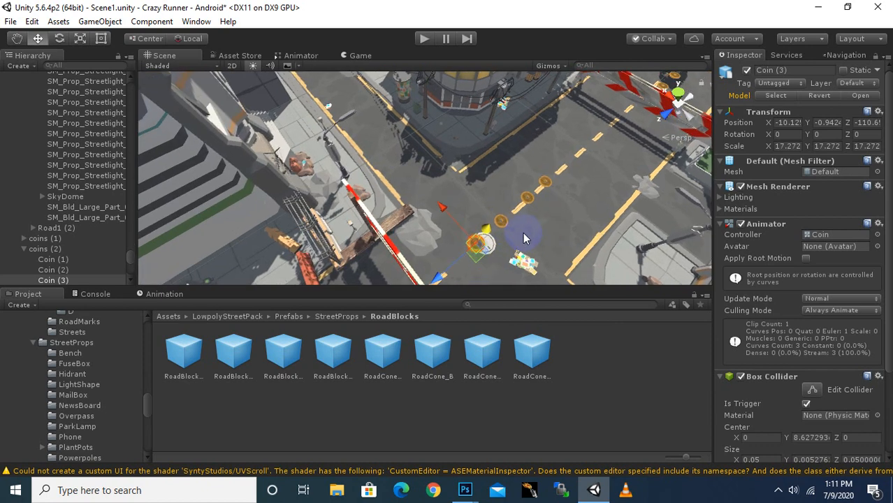
left_click(514, 230, "shift")
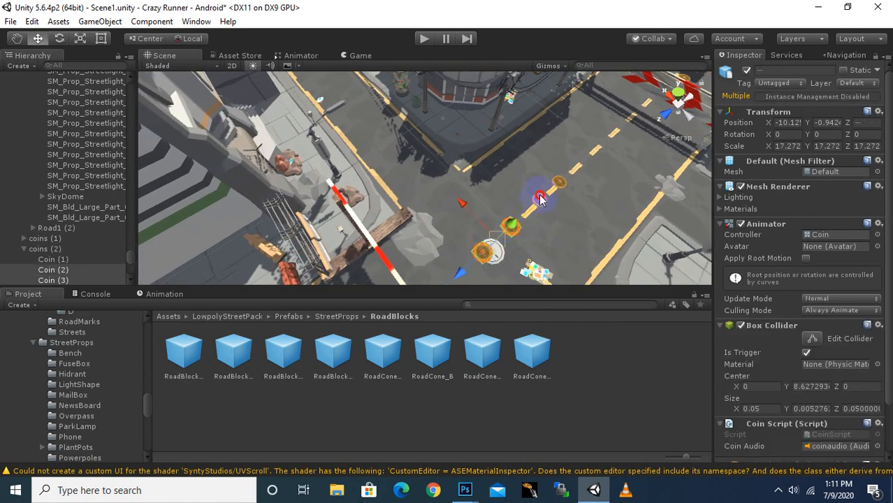
left_click(540, 199, "shift")
left_click_drag(557, 185, 461, 173)
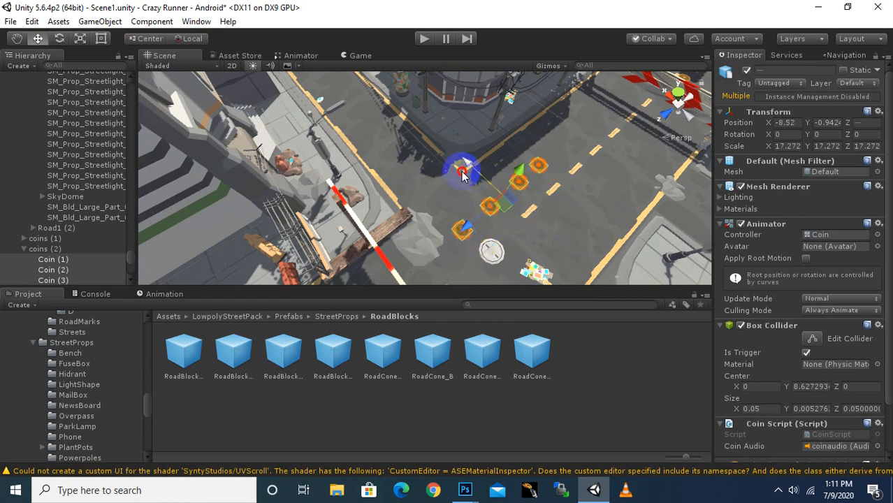
left_click(450, 268)
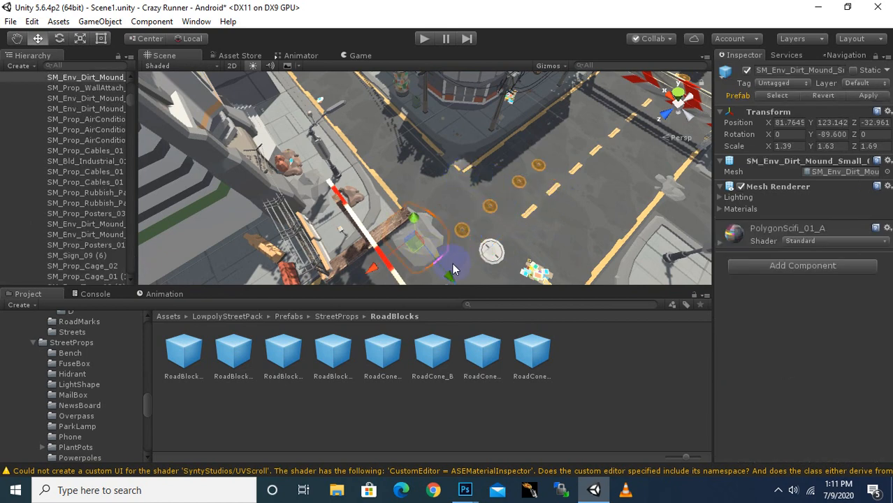
key("Delete")
Examine the placement of the shifted coins (2) row and the coins along the rest of the road
middle_click_drag(612, 178, 469, 258)
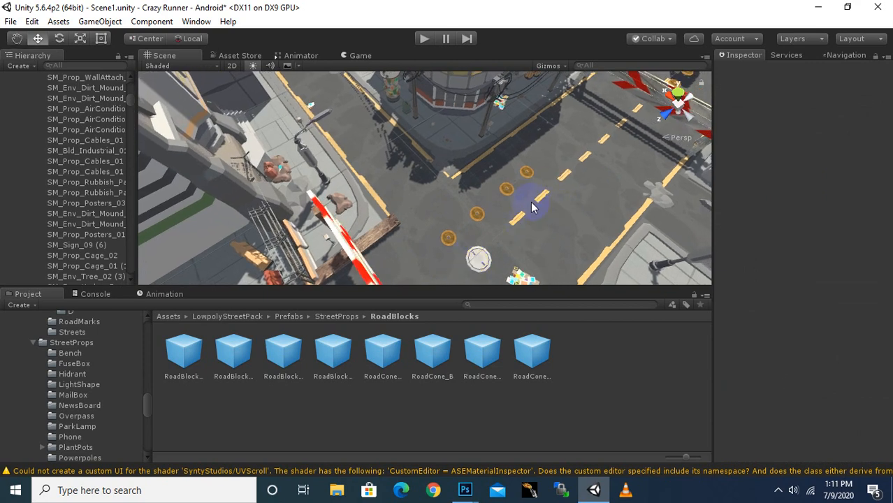
middle_click_drag(531, 207, 552, 236)
left_click(526, 176)
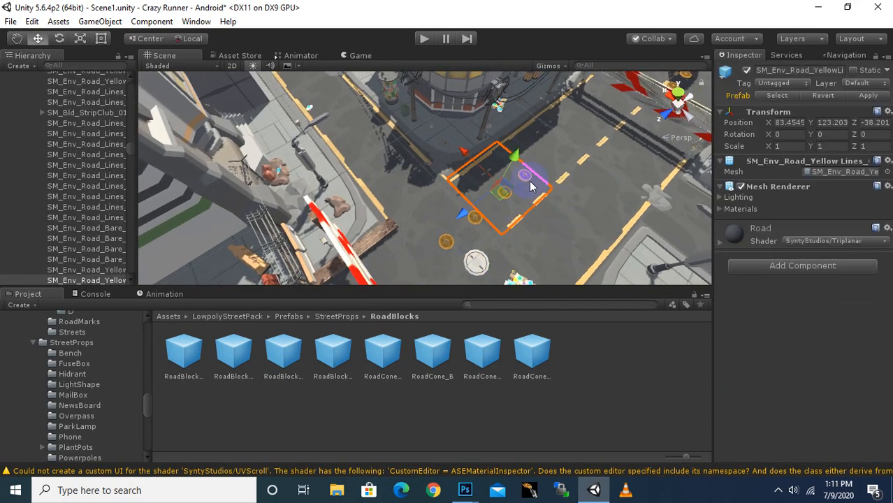
left_click(526, 179)
middle_click_drag(608, 195, 594, 203)
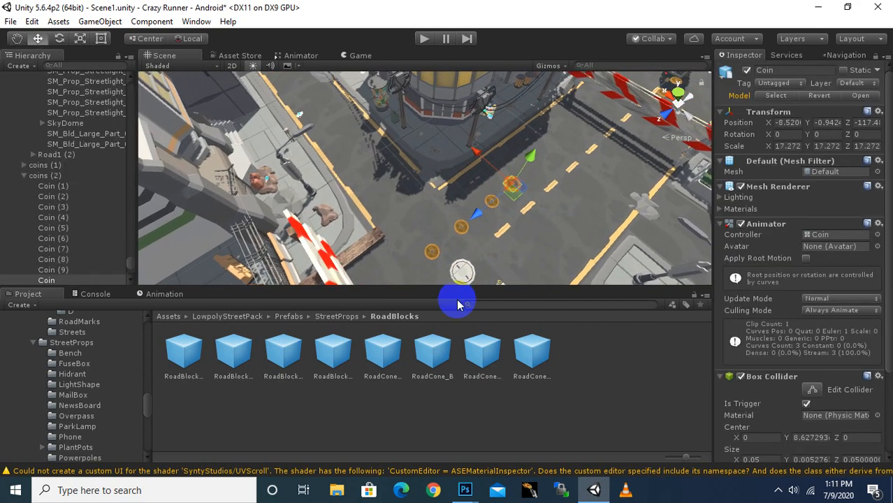
scroll(528, 224, "down", 12)
scroll(551, 217, "down", 3)
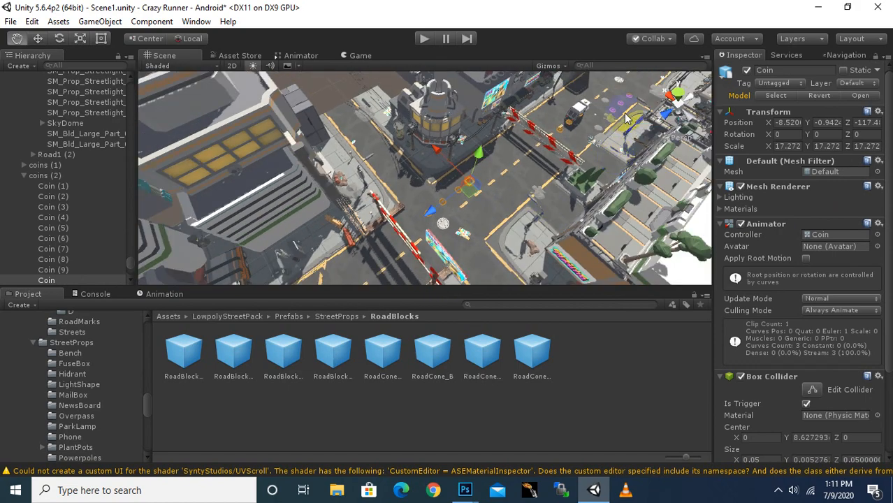
middle_click_drag(627, 122, 536, 211)
scroll(548, 213, "down", 7)
left_click_drag(548, 213, 490, 299, "alt")
Run the game in play mode to test the level
left_click(425, 38)
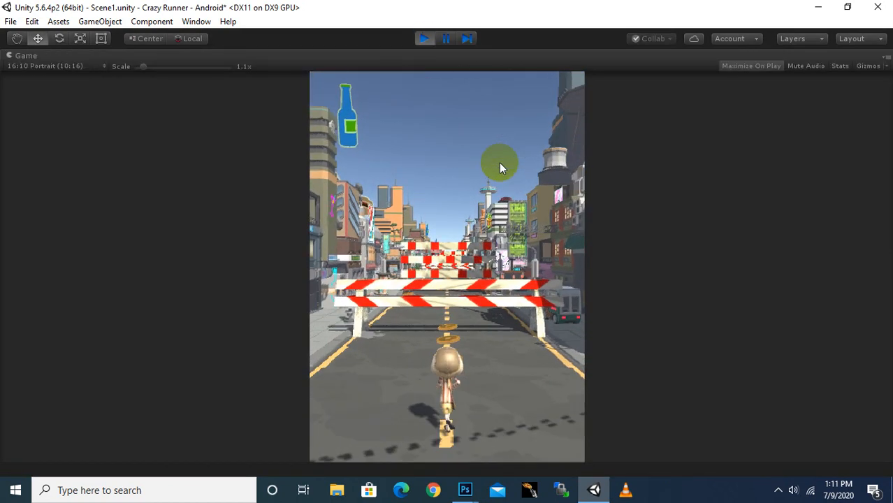
Play-test the level by rolling the runner under the road barriers, run it a second time, and leave play mode
key("Down")
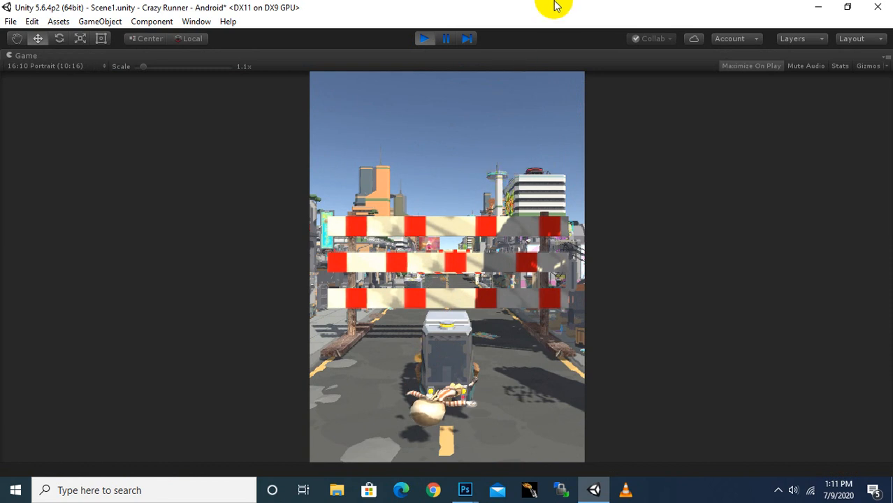
left_click(433, 42)
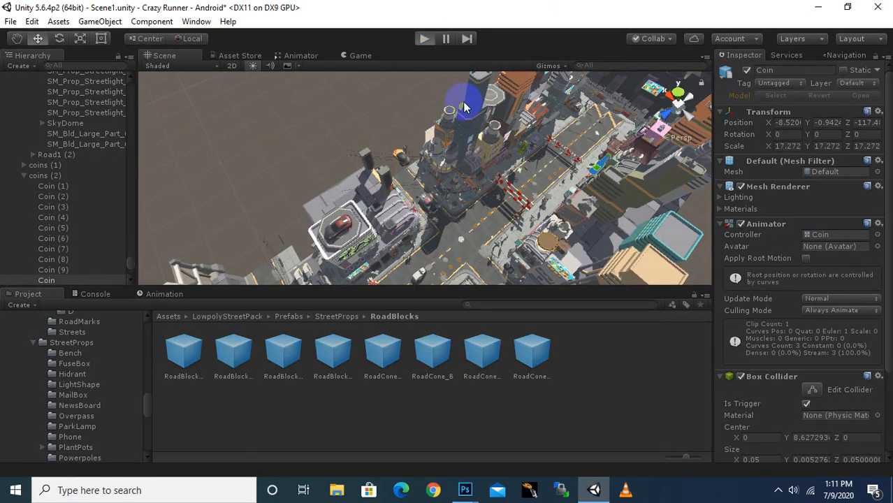
key("ctrl+p")
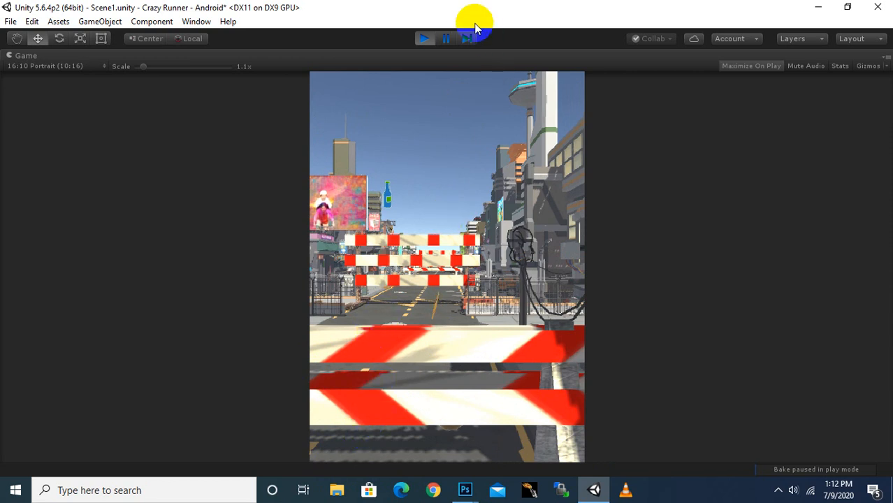
left_click(423, 41)
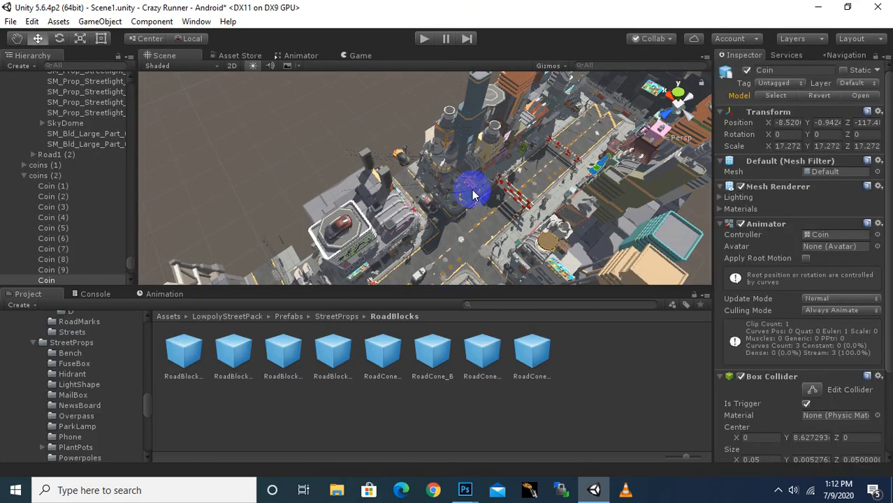
Collapse the coins (2) through coins (6) groups in the scene hierarchy
scroll(443, 189, "down", 3)
middle_click_drag(454, 235, 676, 119)
scroll(592, 130, "down", 5)
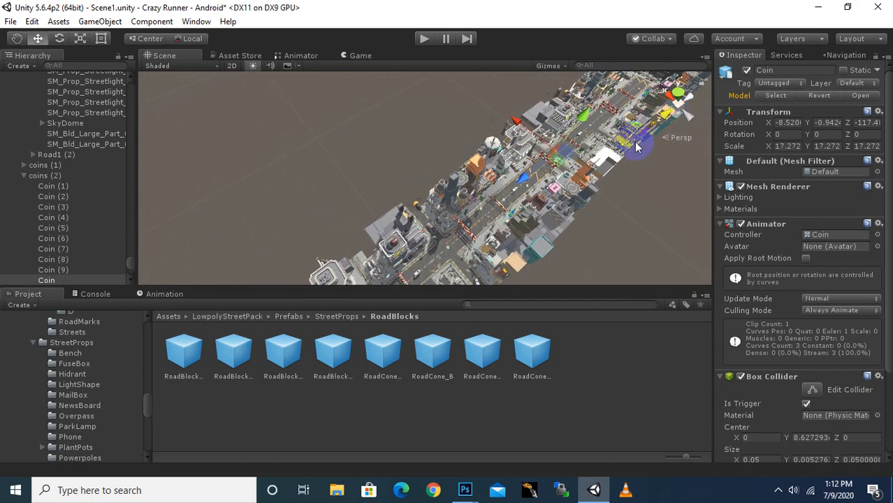
scroll(525, 208, "down", 3)
middle_click_drag(412, 257, 550, 183)
scroll(551, 183, "down", 4)
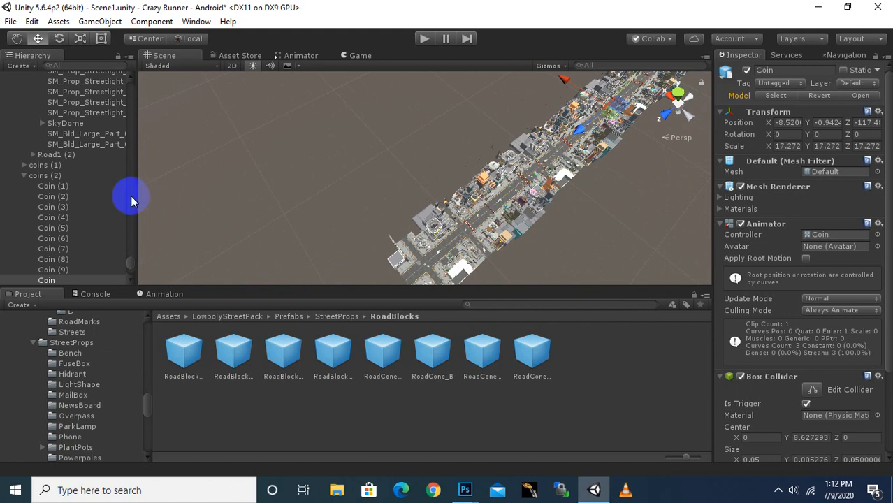
left_click(23, 175)
left_click(24, 186)
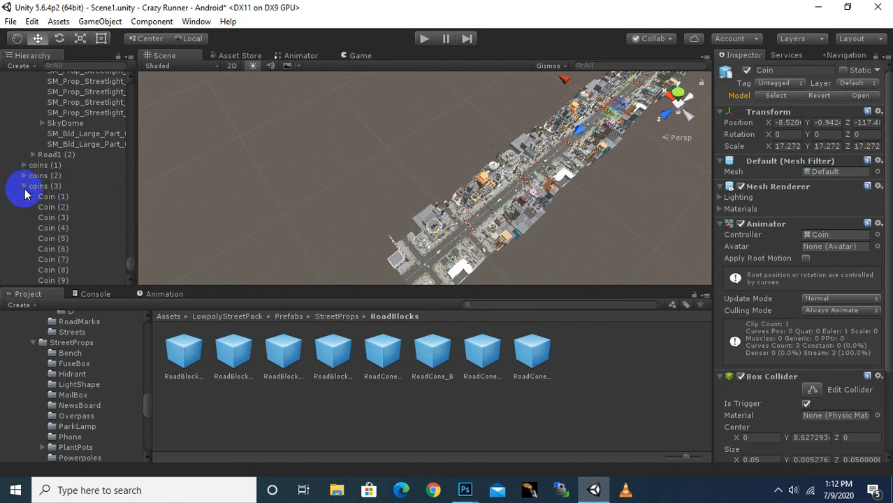
left_click(25, 197)
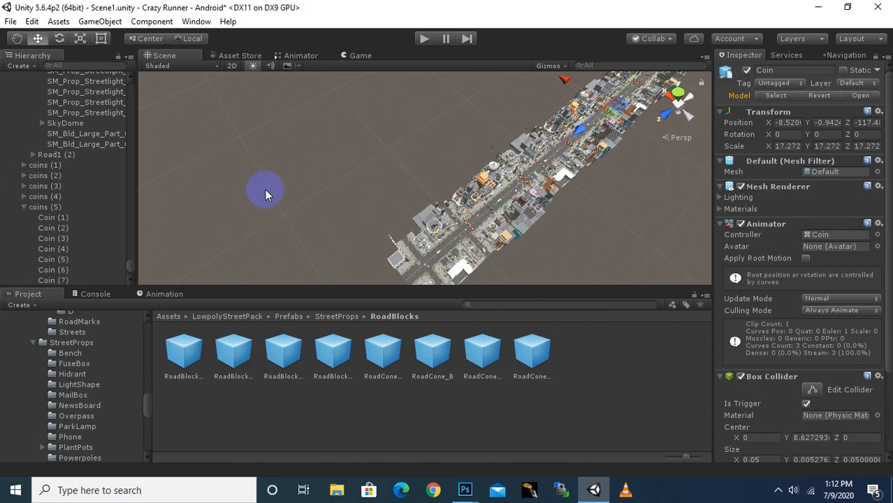
left_click(24, 207)
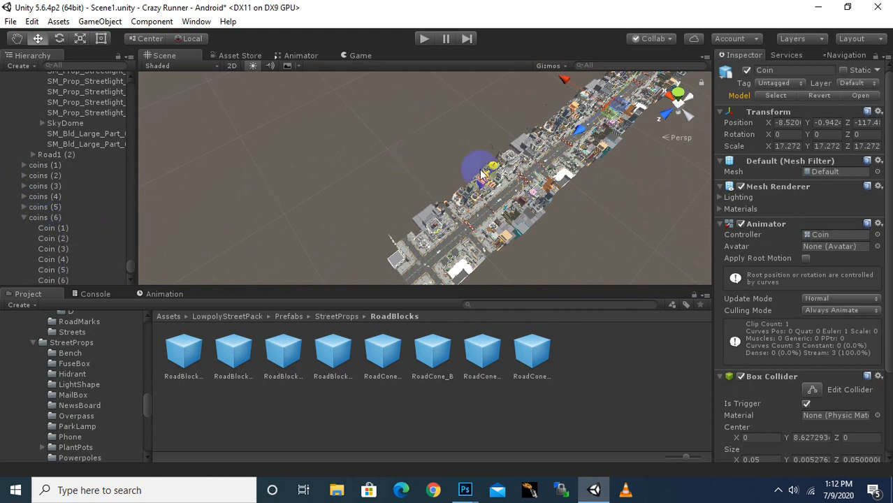
scroll(533, 210, "down", 2)
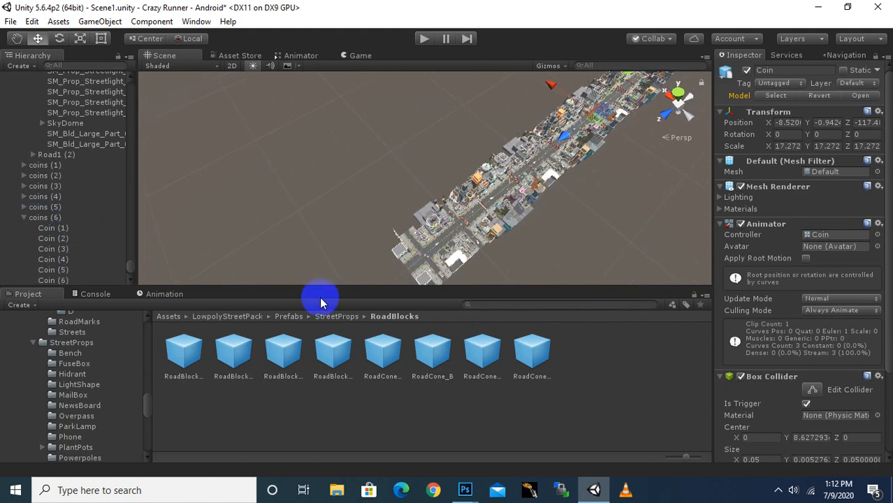
left_click(23, 220)
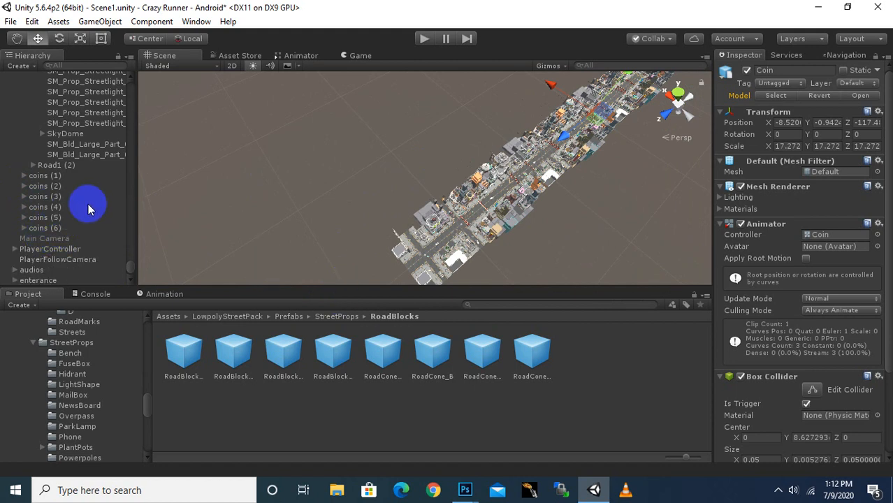
Collapse the Road1 and Road1 (1) groups under buildings and delete the Road1 (2) section
scroll(88, 210, "up", 6)
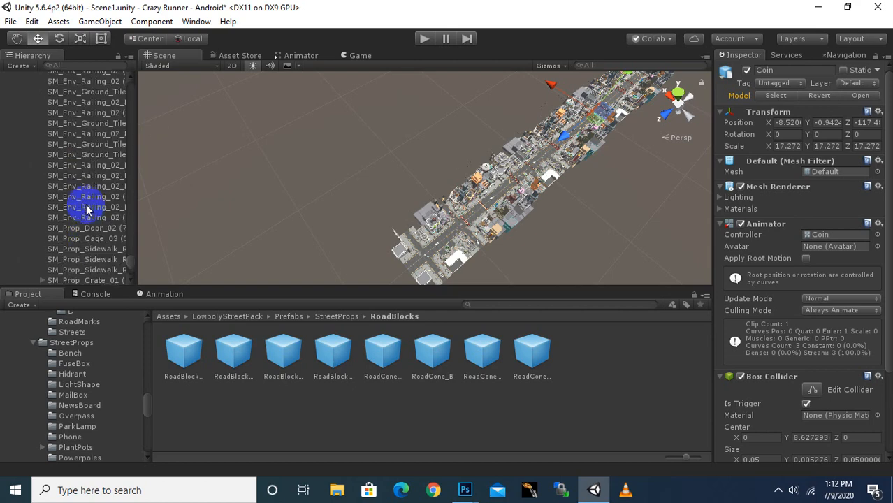
scroll(87, 209, "up", 10)
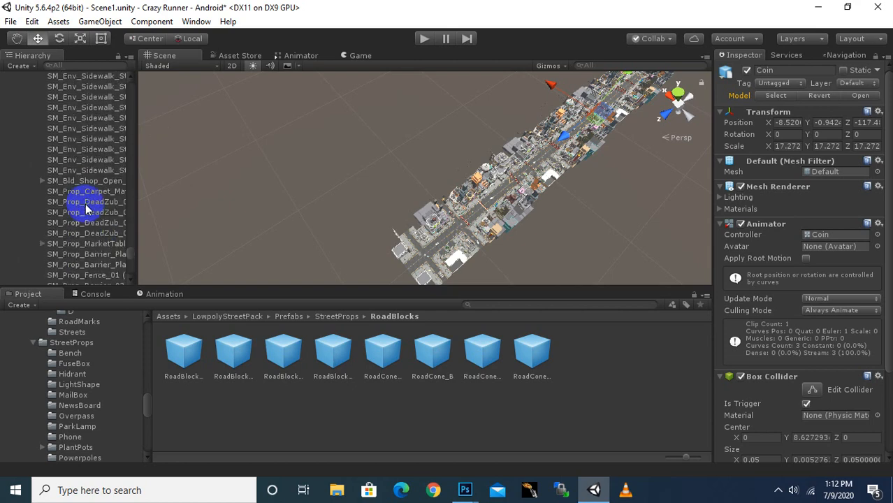
scroll(84, 203, "up", 10)
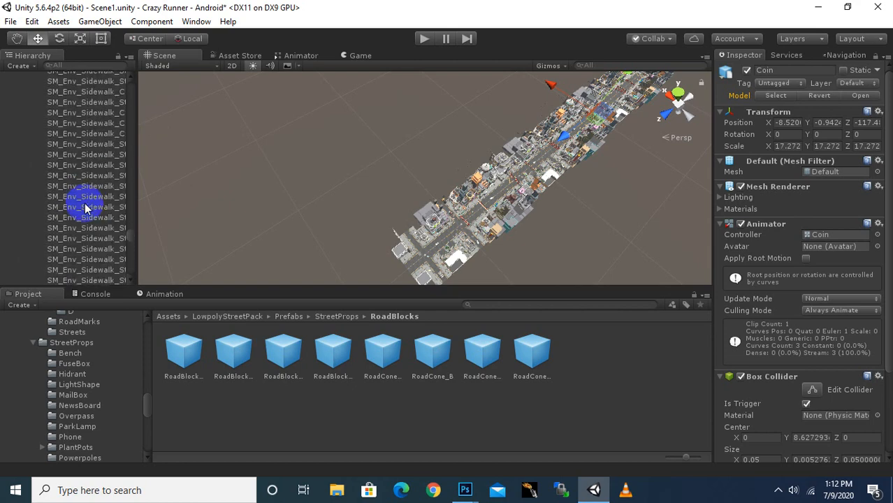
scroll(129, 225, "up", 8)
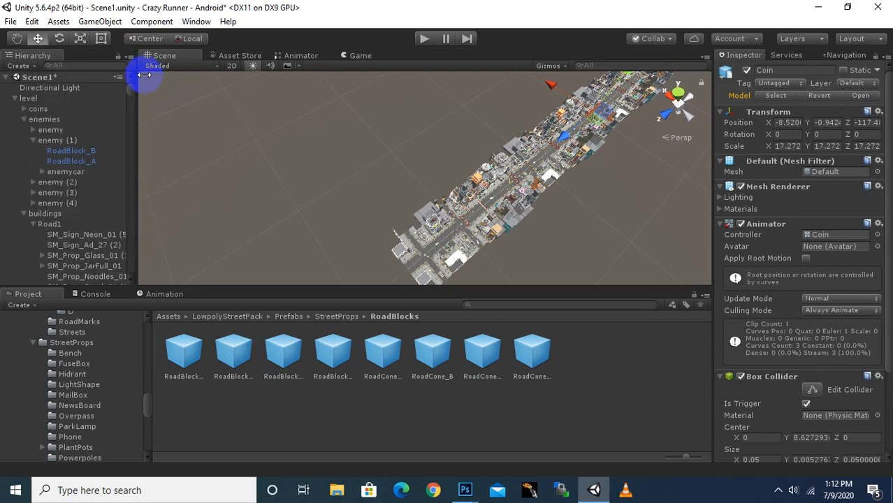
left_click(37, 224)
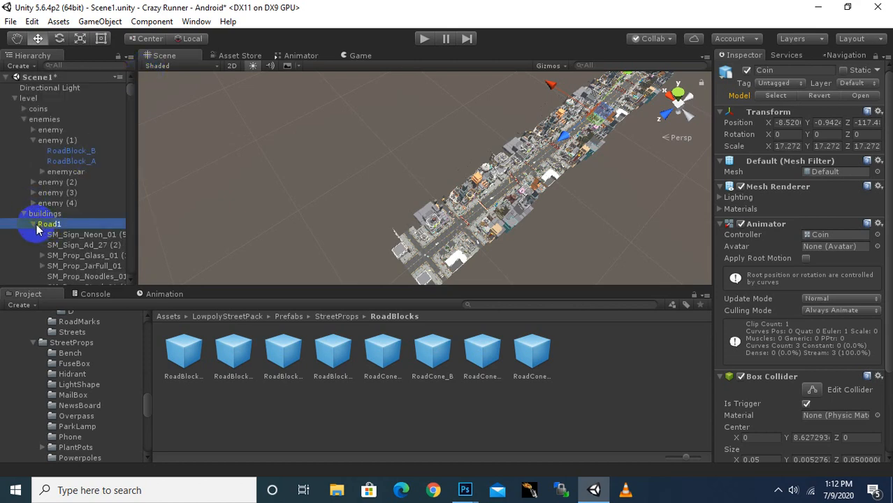
left_click(35, 224)
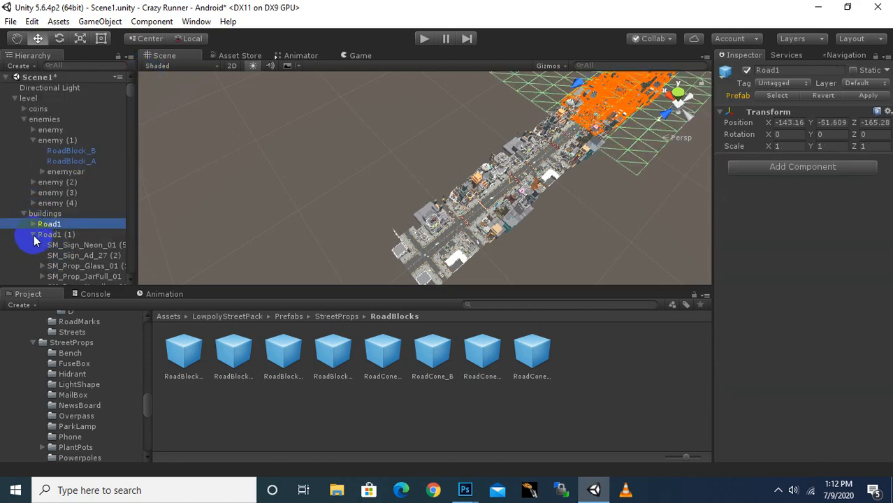
left_click(33, 235)
double_click(57, 245)
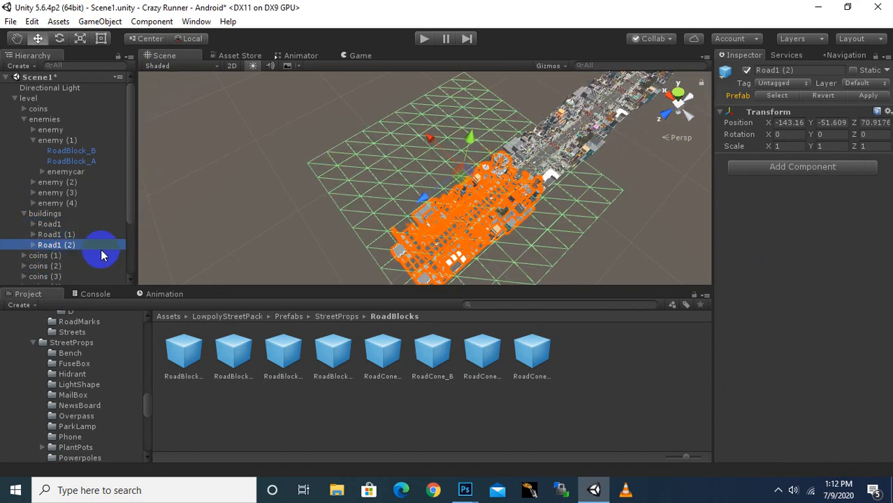
key("Delete")
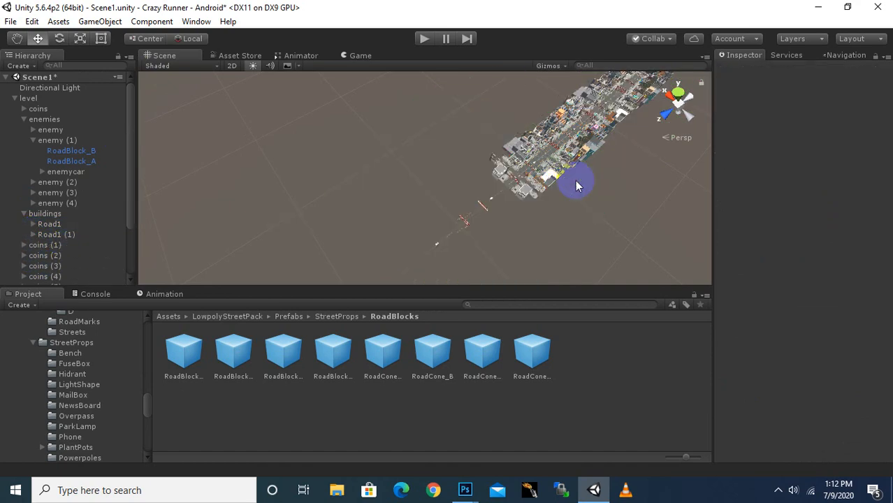
Delete the obstacles and coins left floating beyond the end of the shortened road
left_click_drag(603, 205, 484, 239, "alt")
left_click_drag(538, 228, 434, 237, "alt")
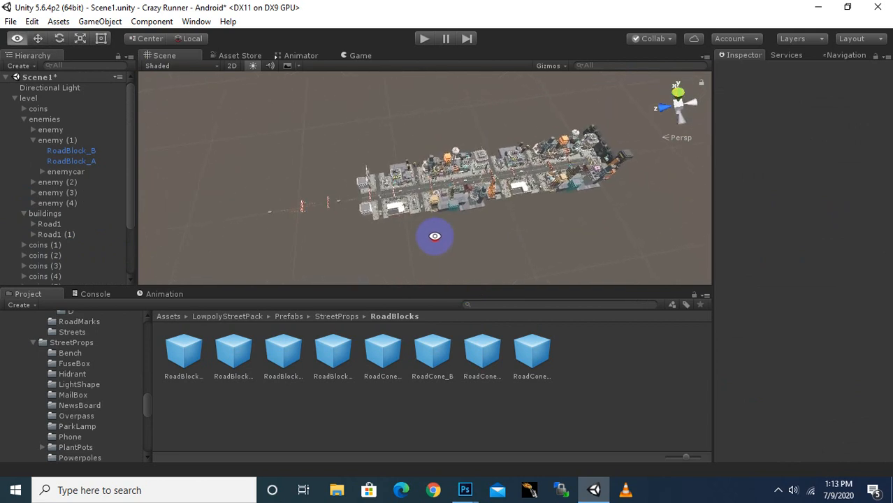
left_click_drag(221, 144, 357, 281)
key("Delete")
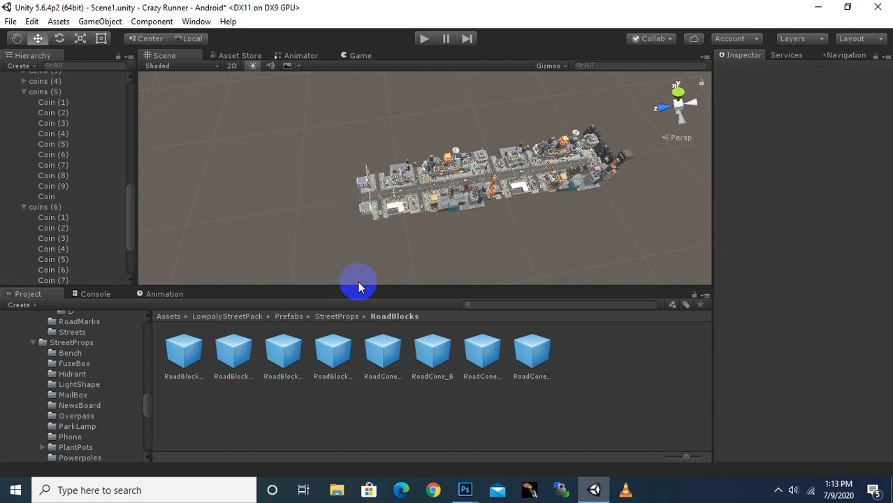
Delete the coins of coins (5) that overhang the open end of the road
scroll(336, 228, "up", 3)
scroll(334, 220, "up", 6)
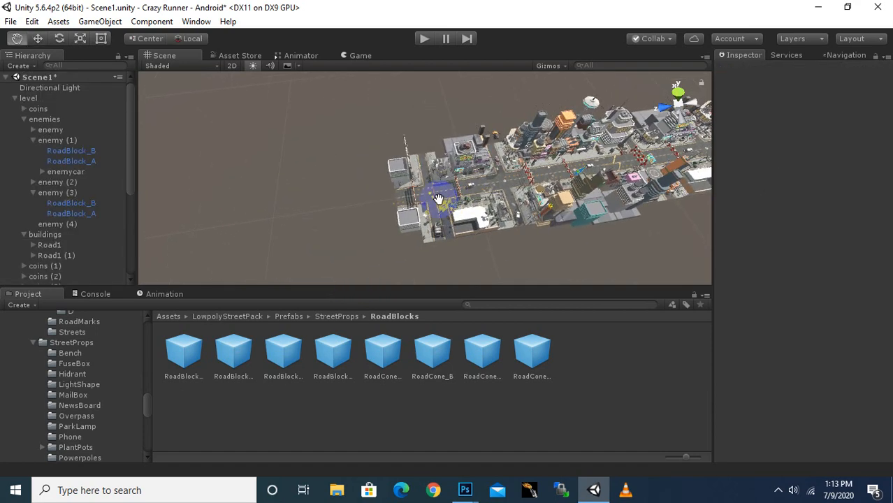
scroll(331, 218, "up", 3)
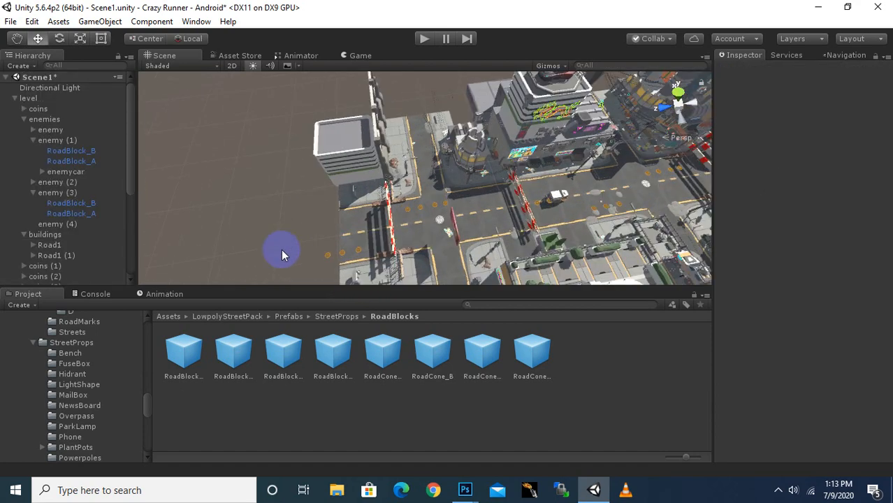
left_click(325, 259)
key("Delete")
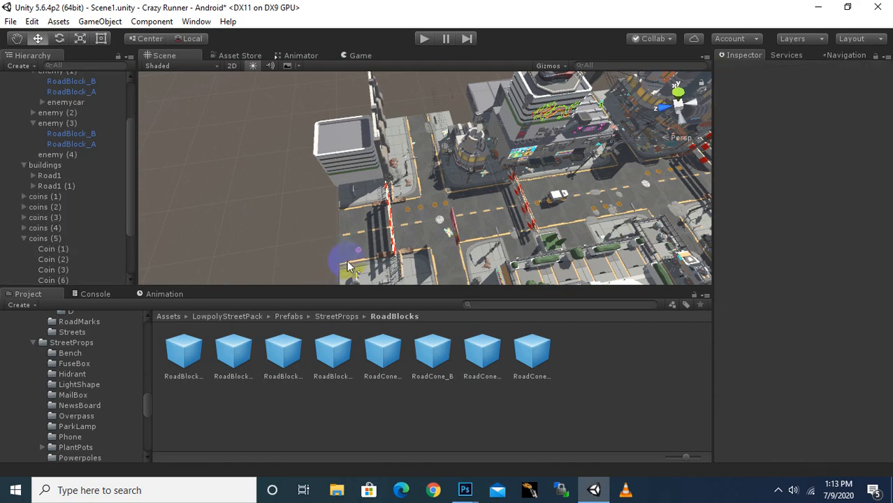
Try to delete the last coin at the road's open end, and undo the coin and road tile deletions
left_click(357, 257)
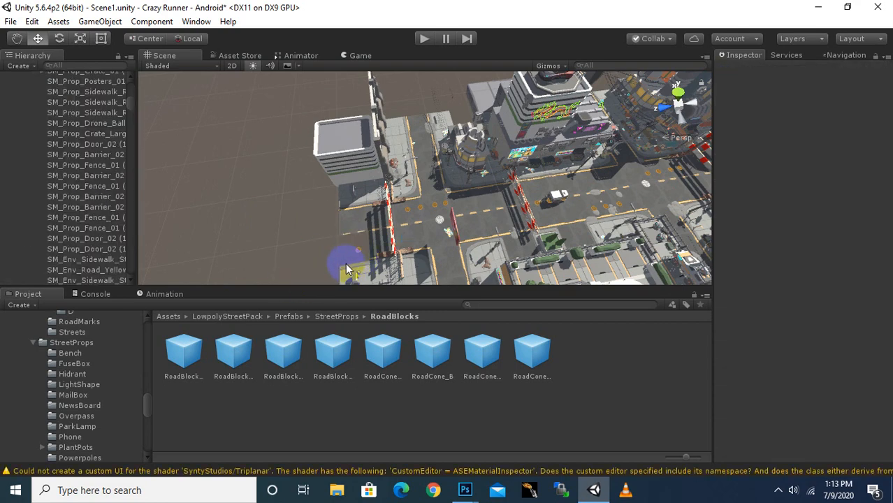
left_click(359, 272)
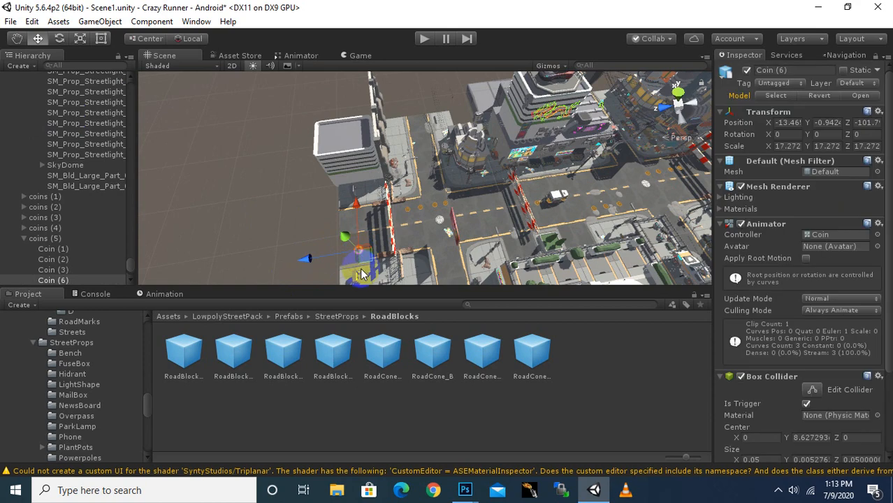
key("Delete")
scroll(364, 260, "up", 4)
middle_click_drag(364, 259, 455, 172)
scroll(454, 173, "up", 3)
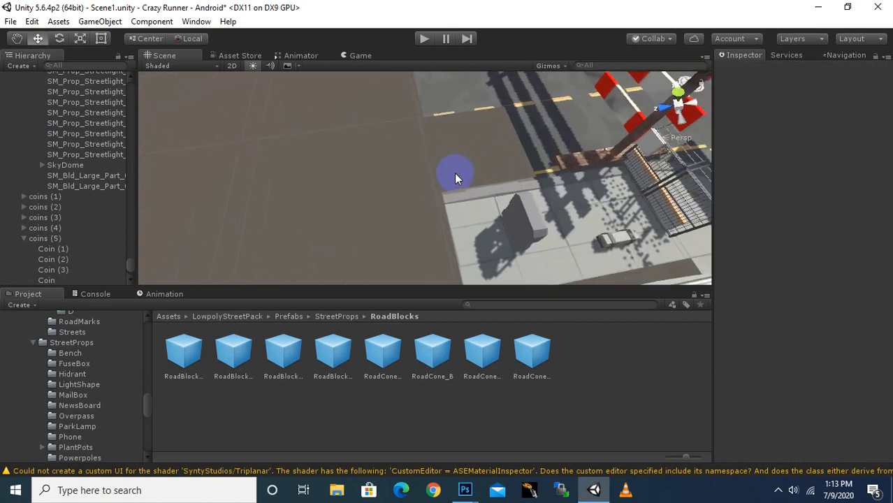
key("ctrl+z")
key("ctrl+z")
key("ctrl+z")
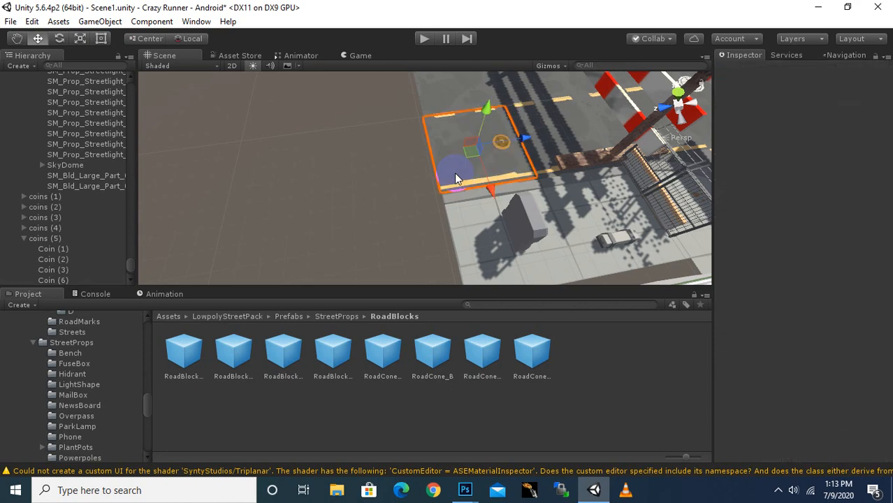
Delete only the remaining Coin (6) at the road's open end, keeping the road tile, and save the scene
key("Delete")
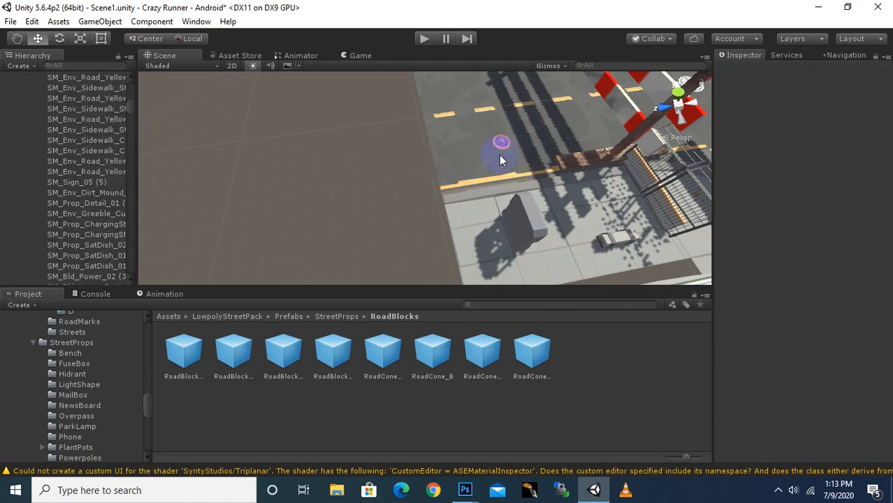
left_click(501, 145)
key("Delete")
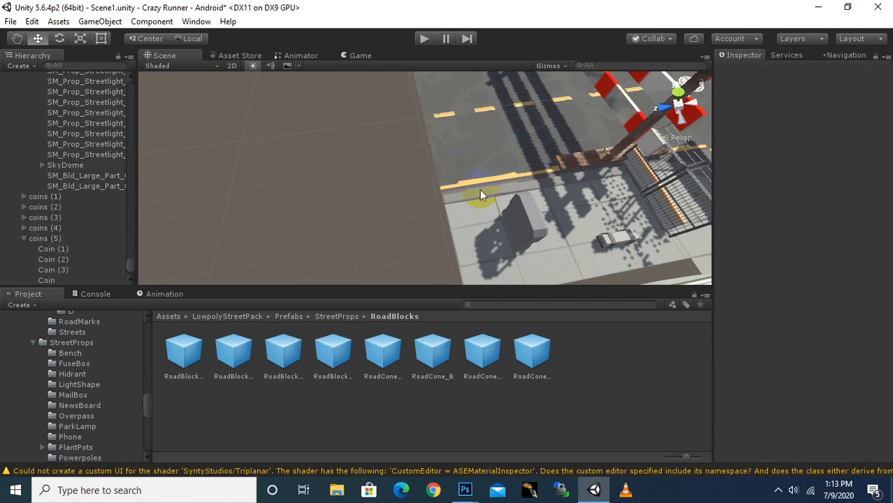
scroll(429, 205, "down", 10)
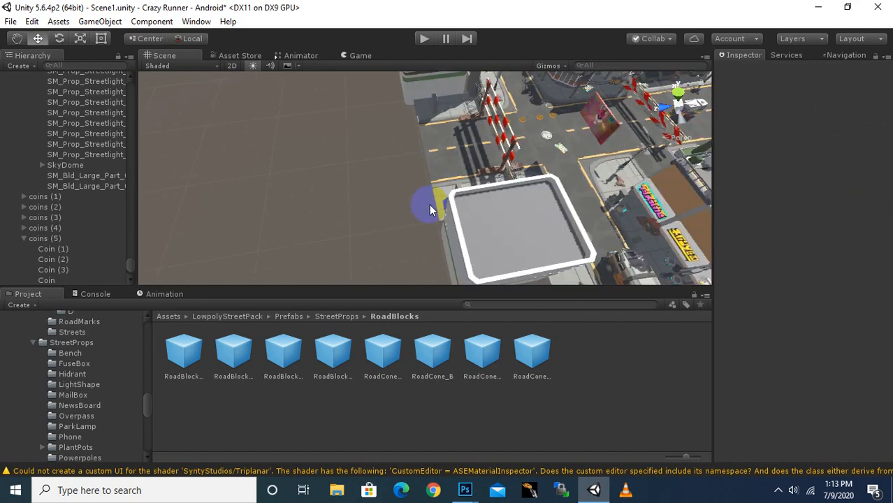
scroll(428, 205, "down", 10)
scroll(401, 203, "down", 5)
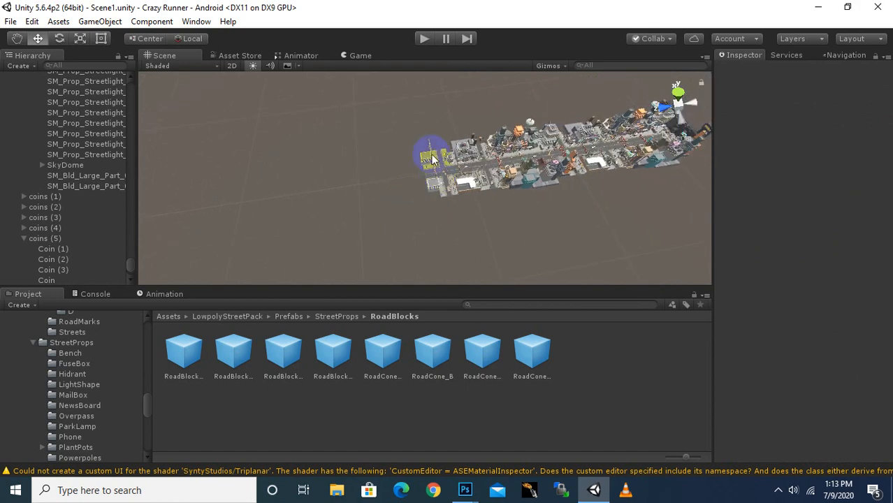
left_click(778, 489)
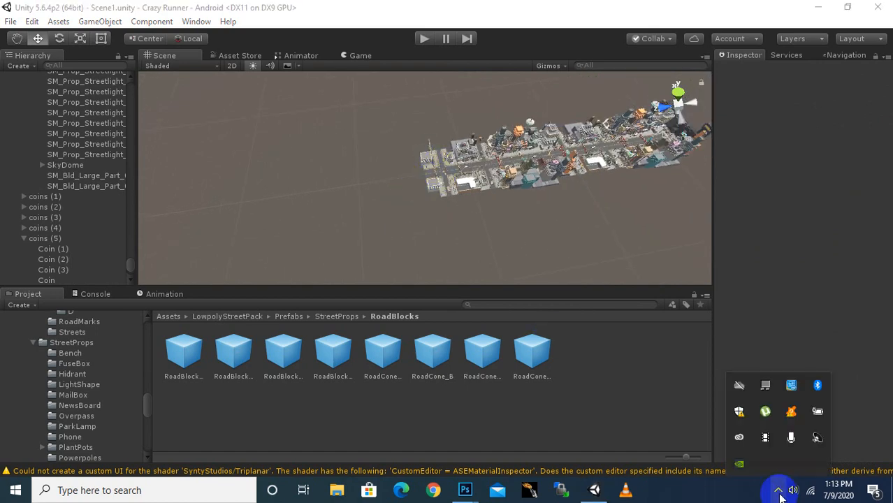